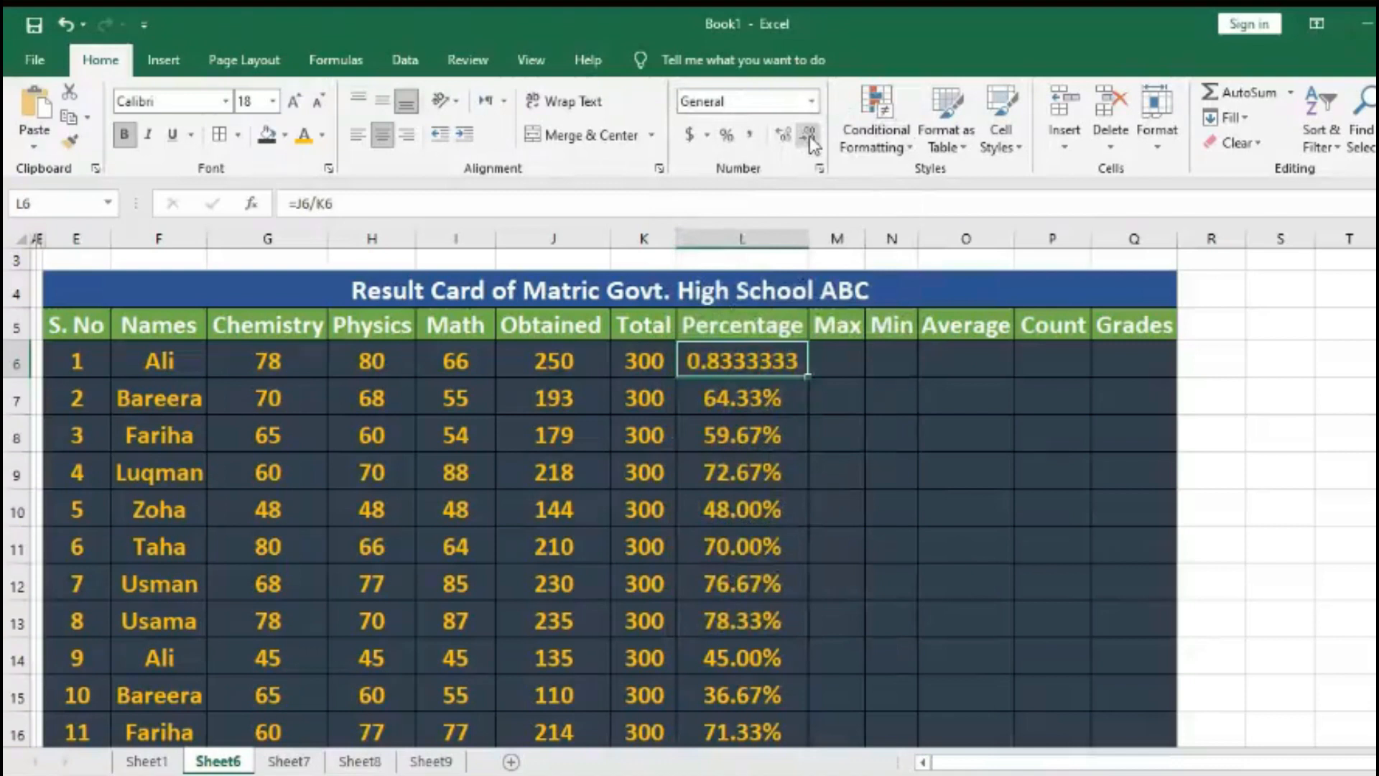
# - Format cell L6 as Number, switch it to Percentage, and fill it down the Percentage column to L10
pyautogui.click(812, 101)
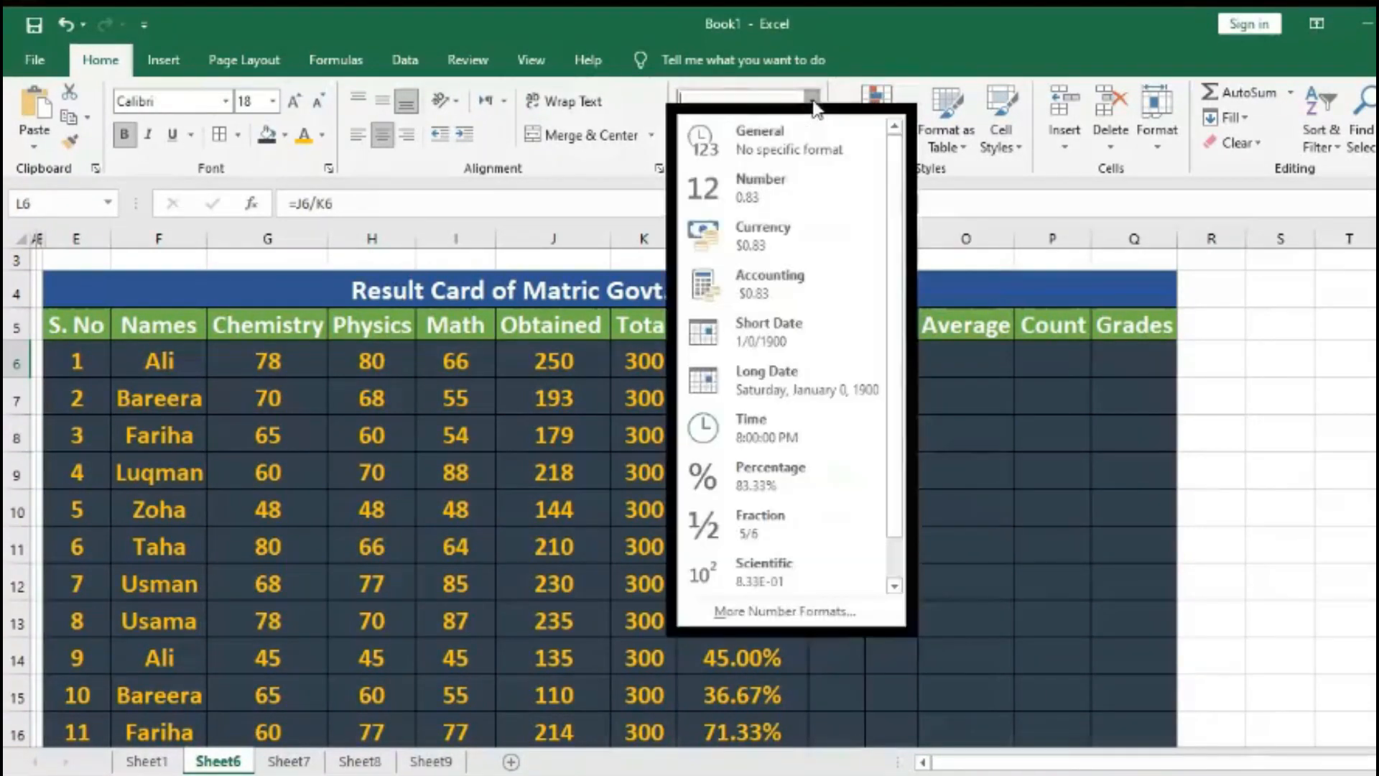
pyautogui.click(764, 186)
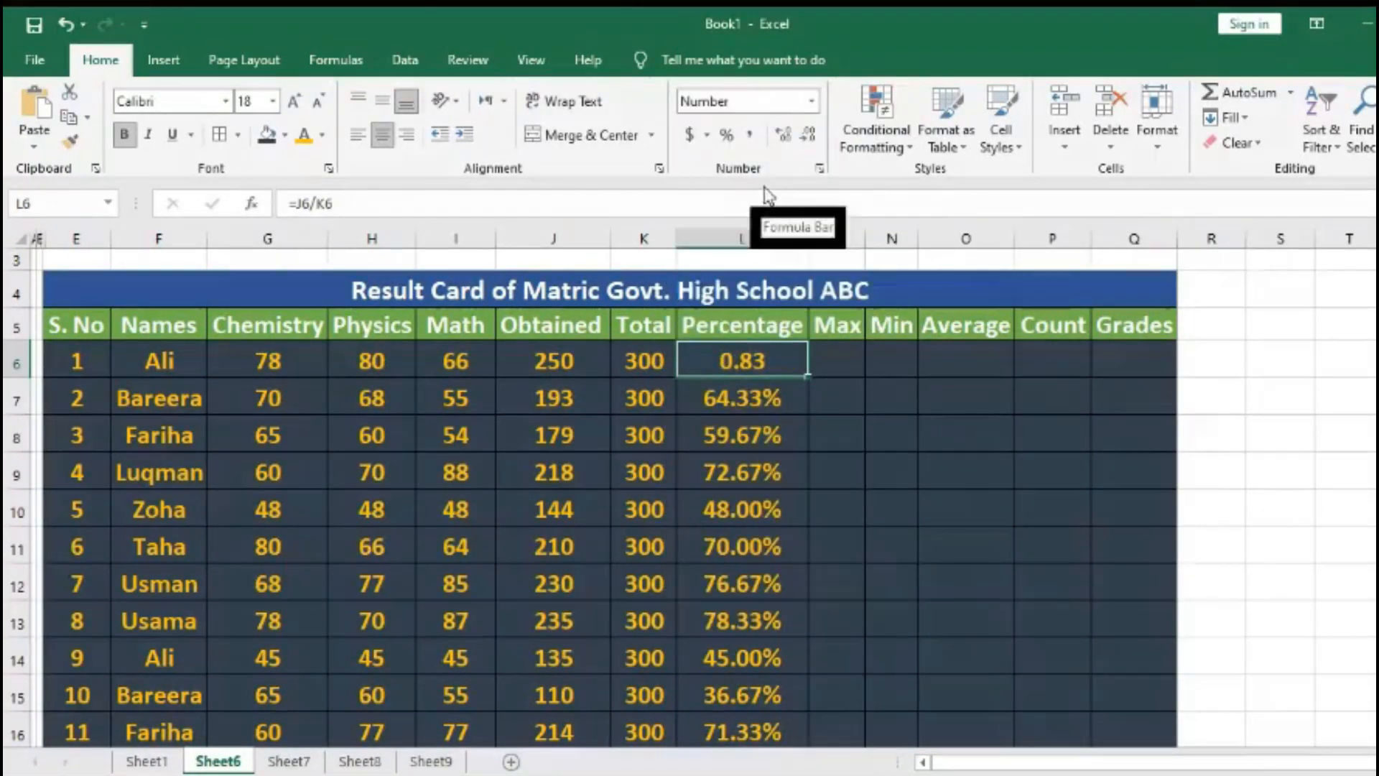
pyautogui.click(812, 101)
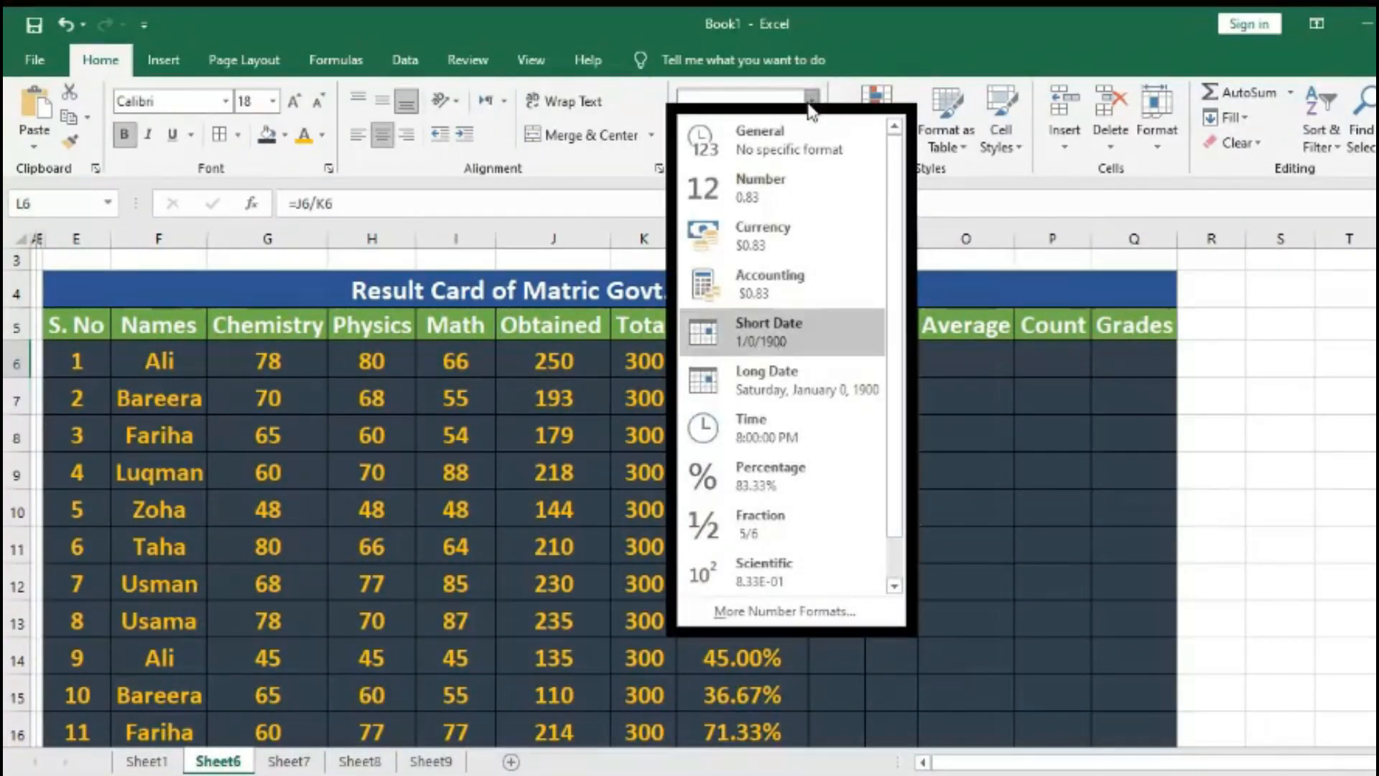
pyautogui.click(761, 460)
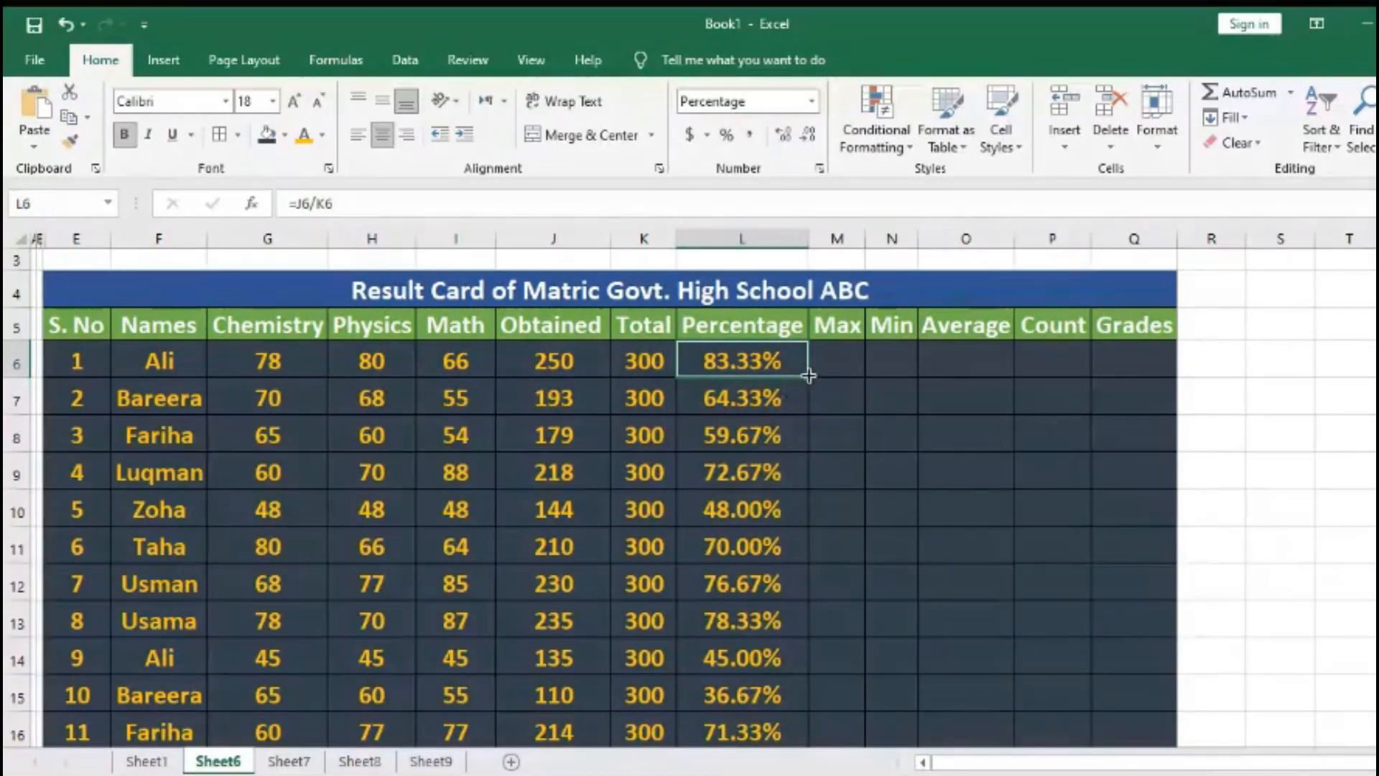
pyautogui.moveTo(809, 375); pyautogui.dragTo(806, 506)
pyautogui.click(1266, 422)
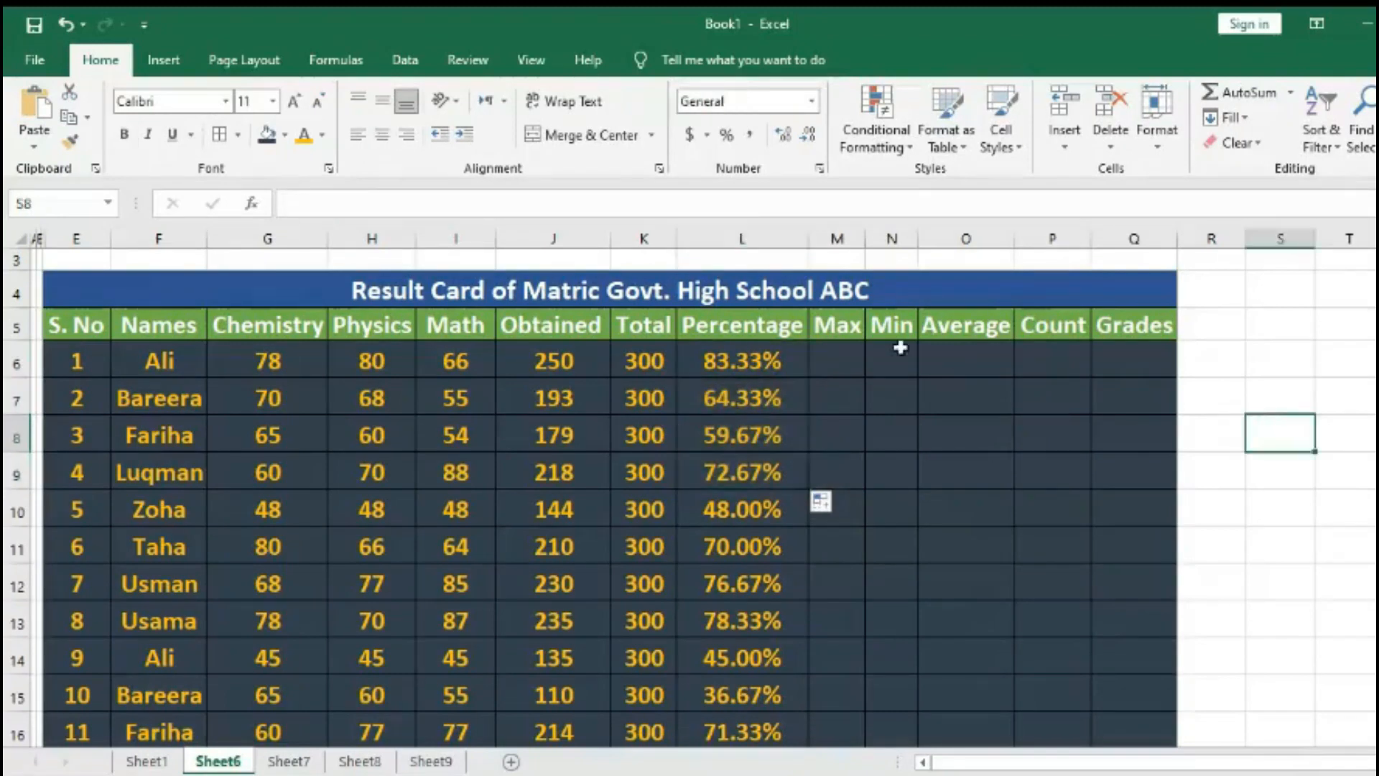
# - Format cell L6 as Number and fill it down the whole Percentage column
pyautogui.click(765, 366)
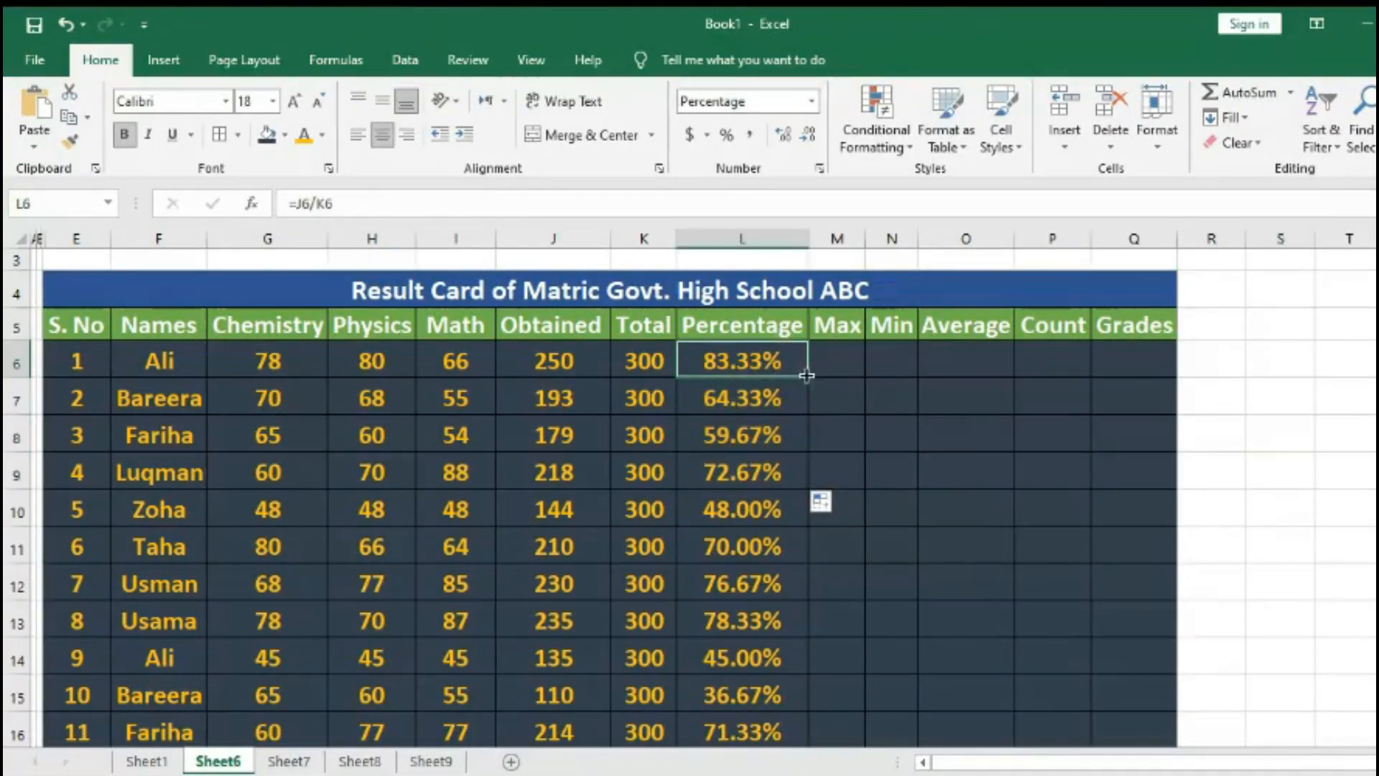
pyautogui.click(813, 100)
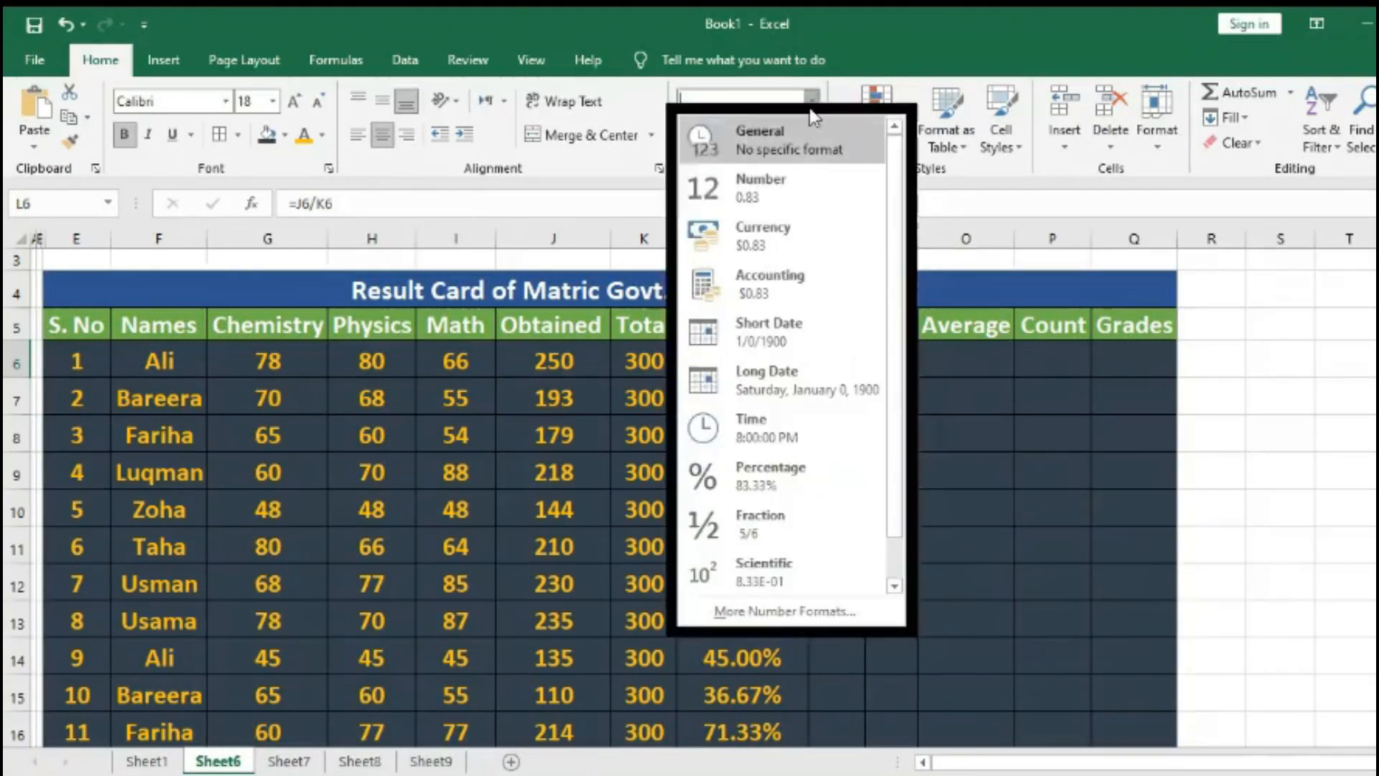
pyautogui.click(787, 181)
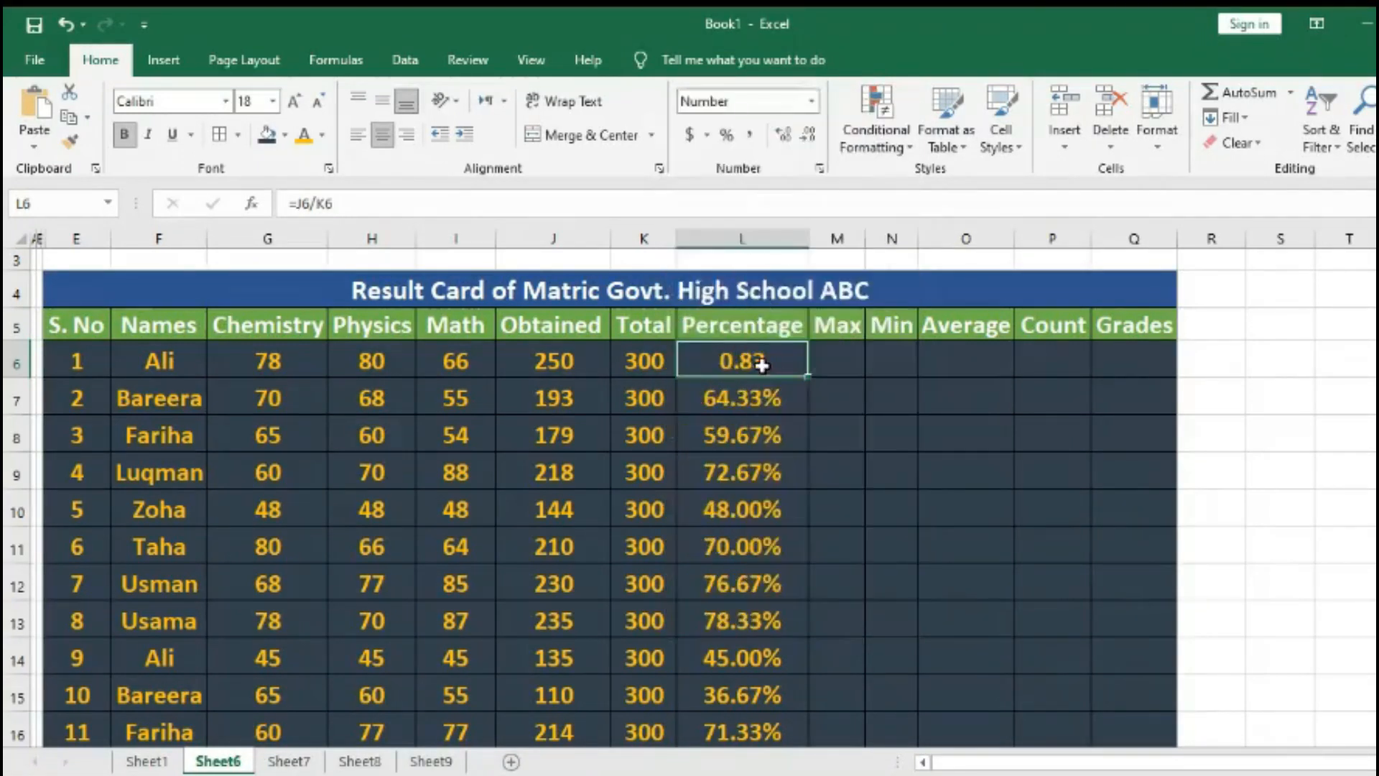
pyautogui.doubleClick(808, 375)
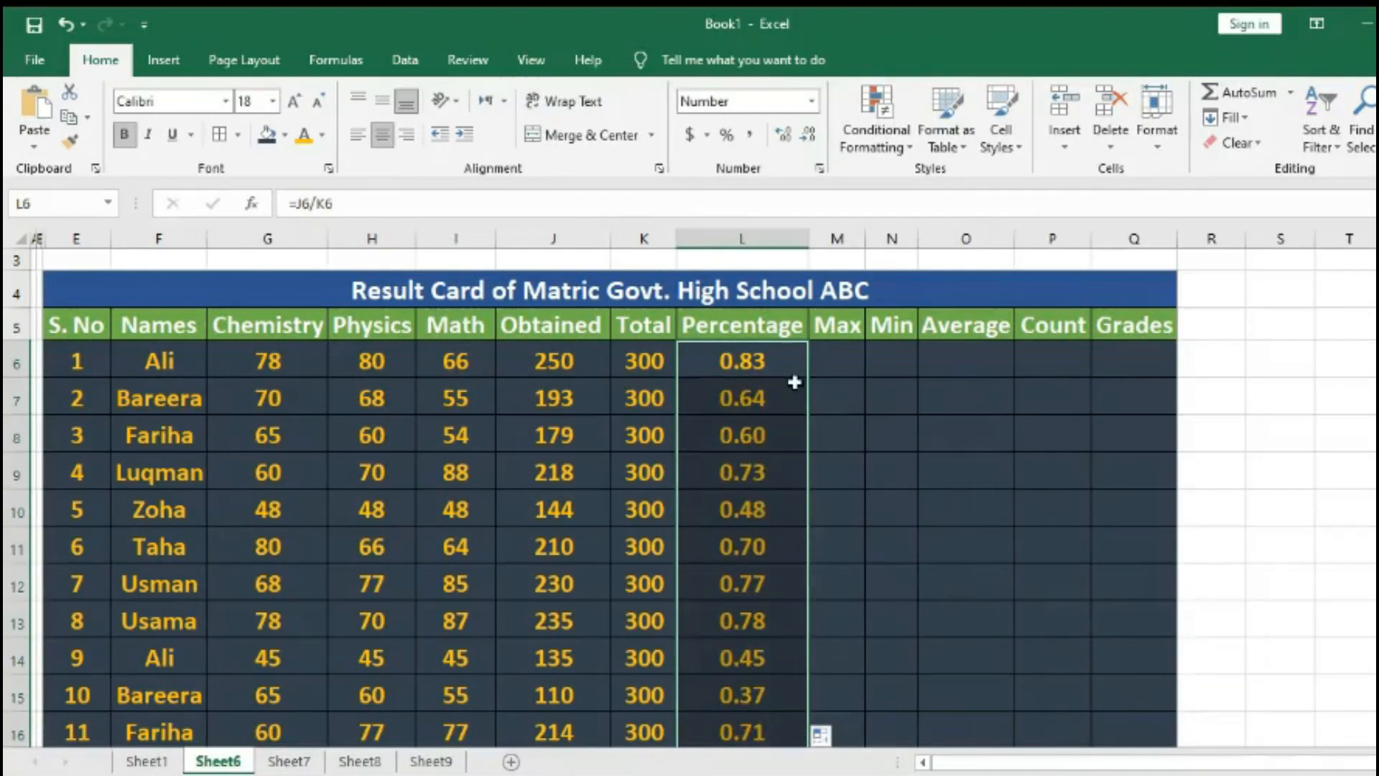
# - Format cell L6 as Percentage and fill it down the whole Percentage column
pyautogui.click(792, 368)
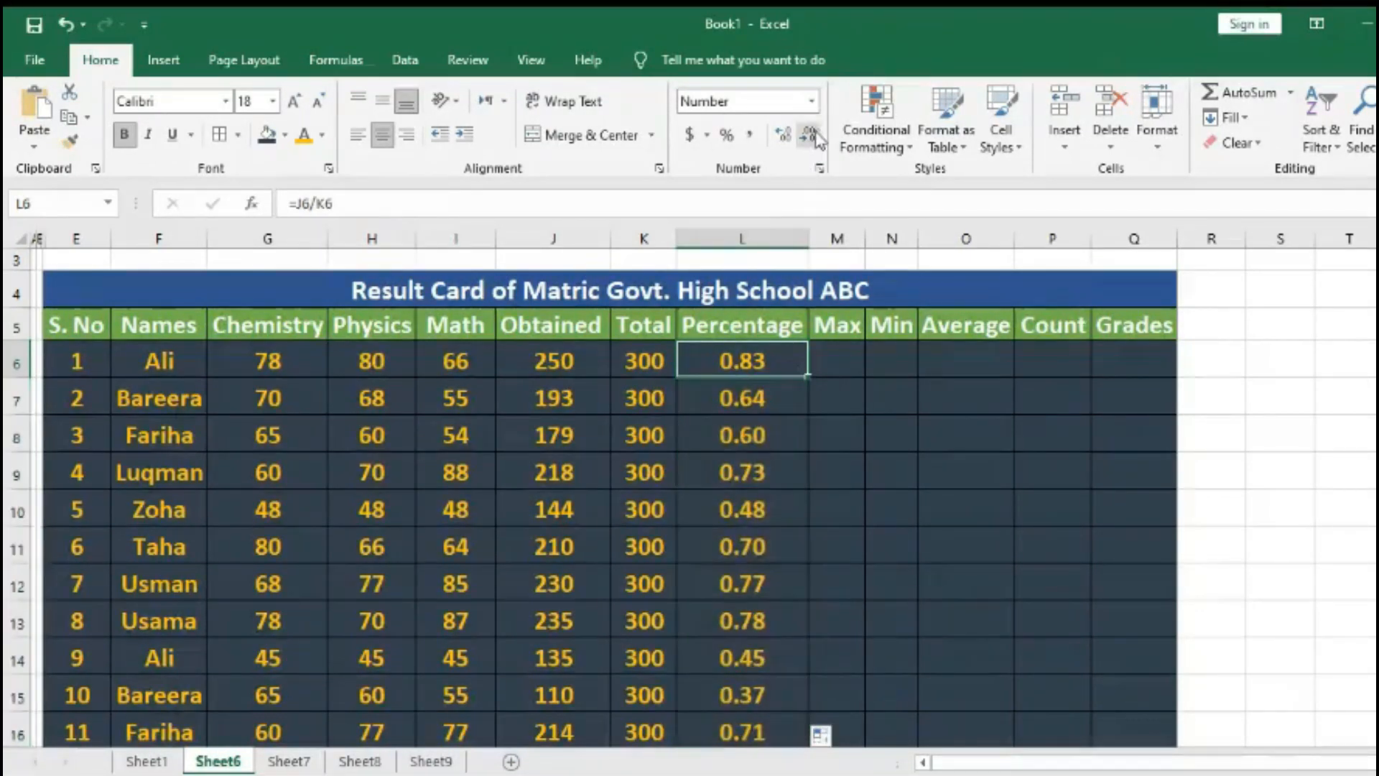
pyautogui.click(813, 106)
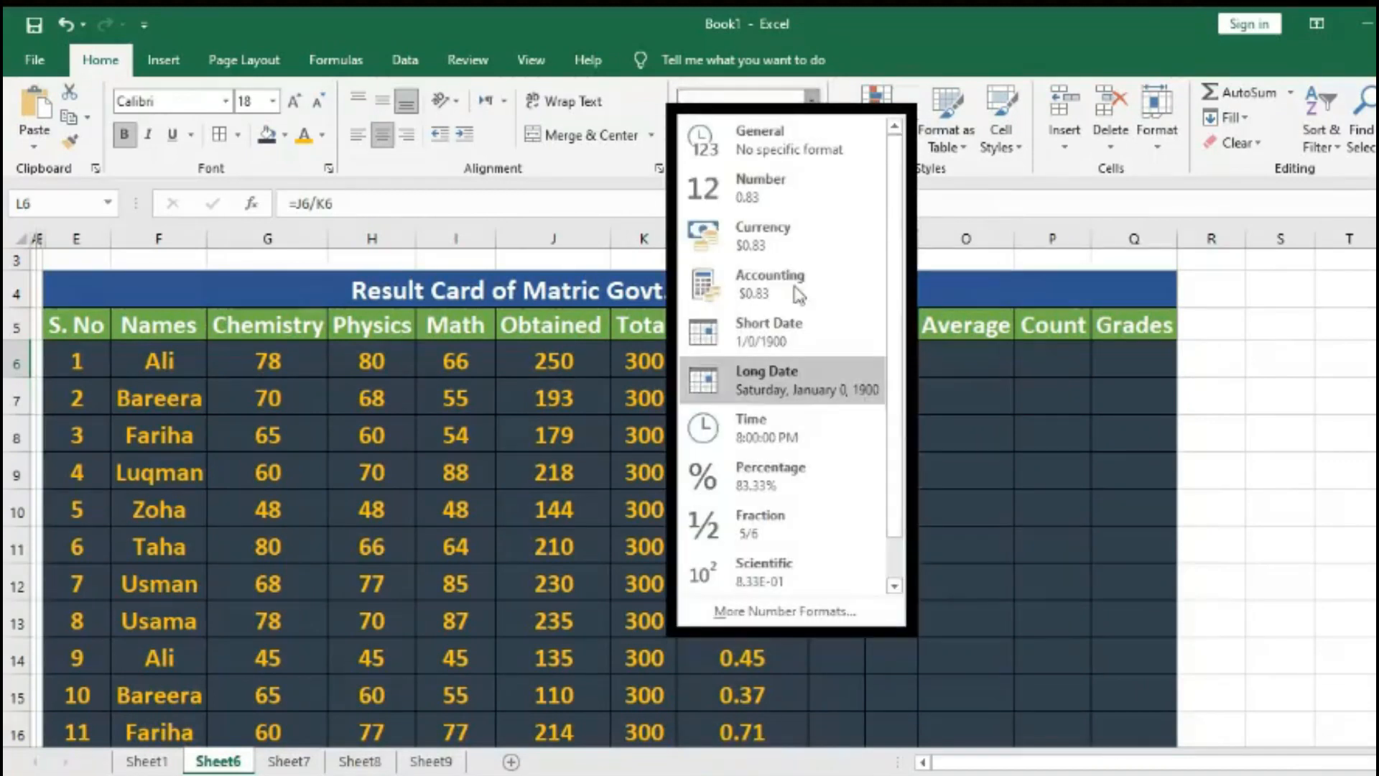
pyautogui.click(805, 474)
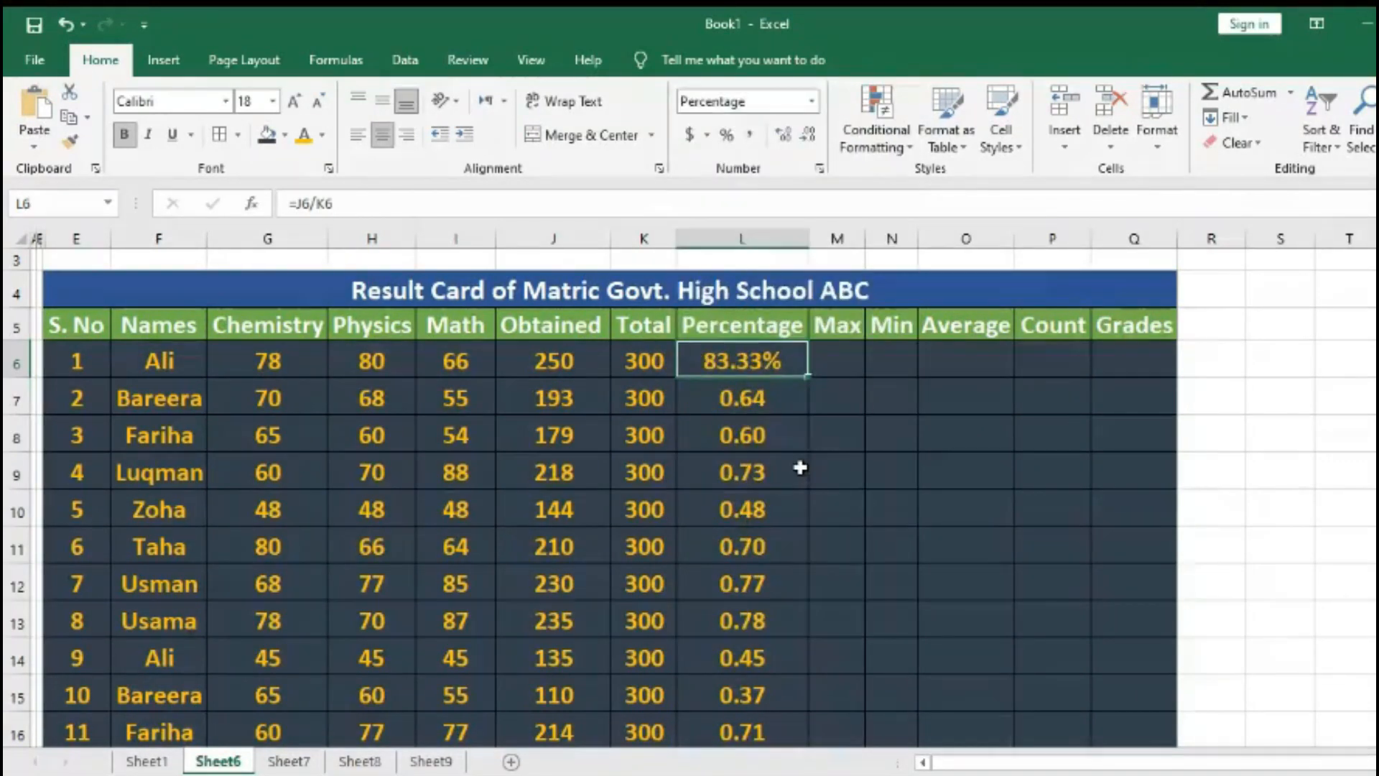
pyautogui.doubleClick(807, 376)
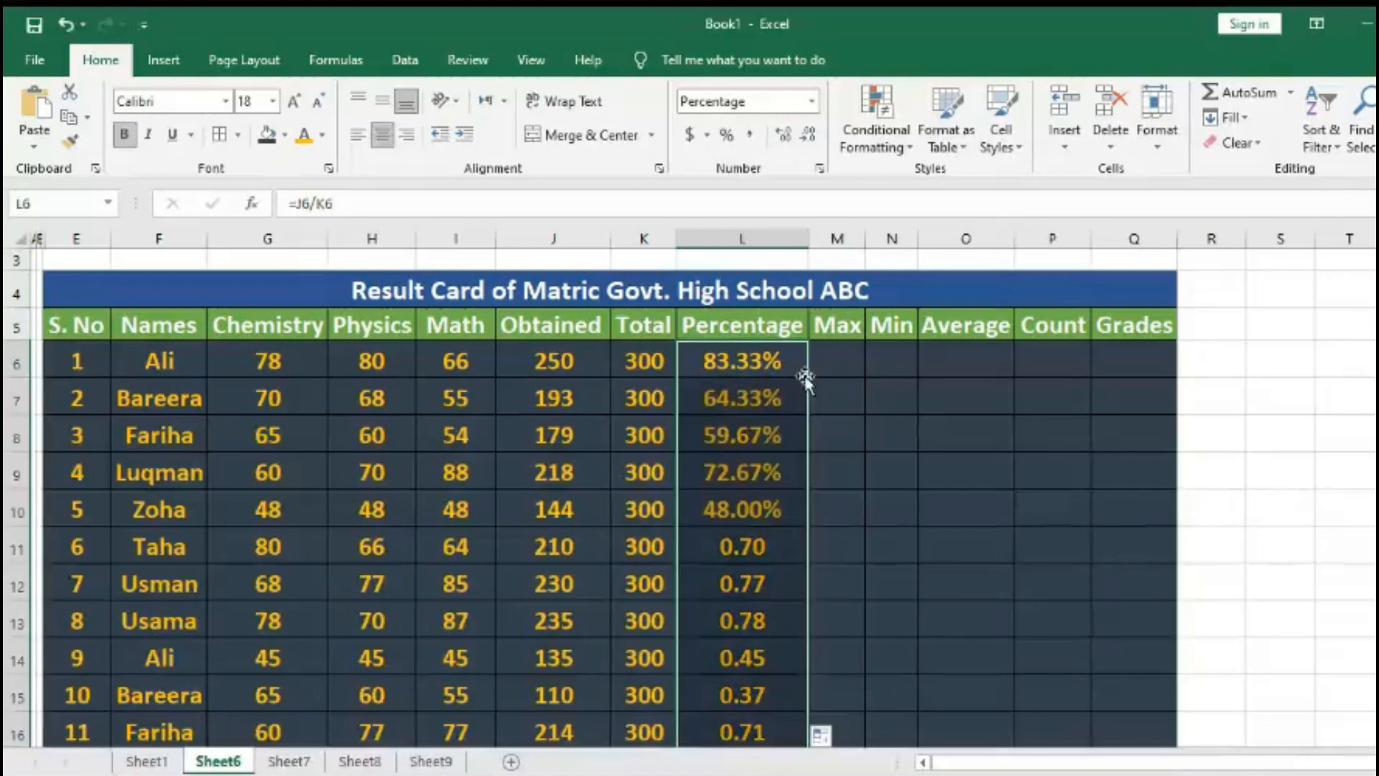
# - Enter a MAX formula in M6 over the first student's three subject marks, G6:I6
pyautogui.click(833, 366)
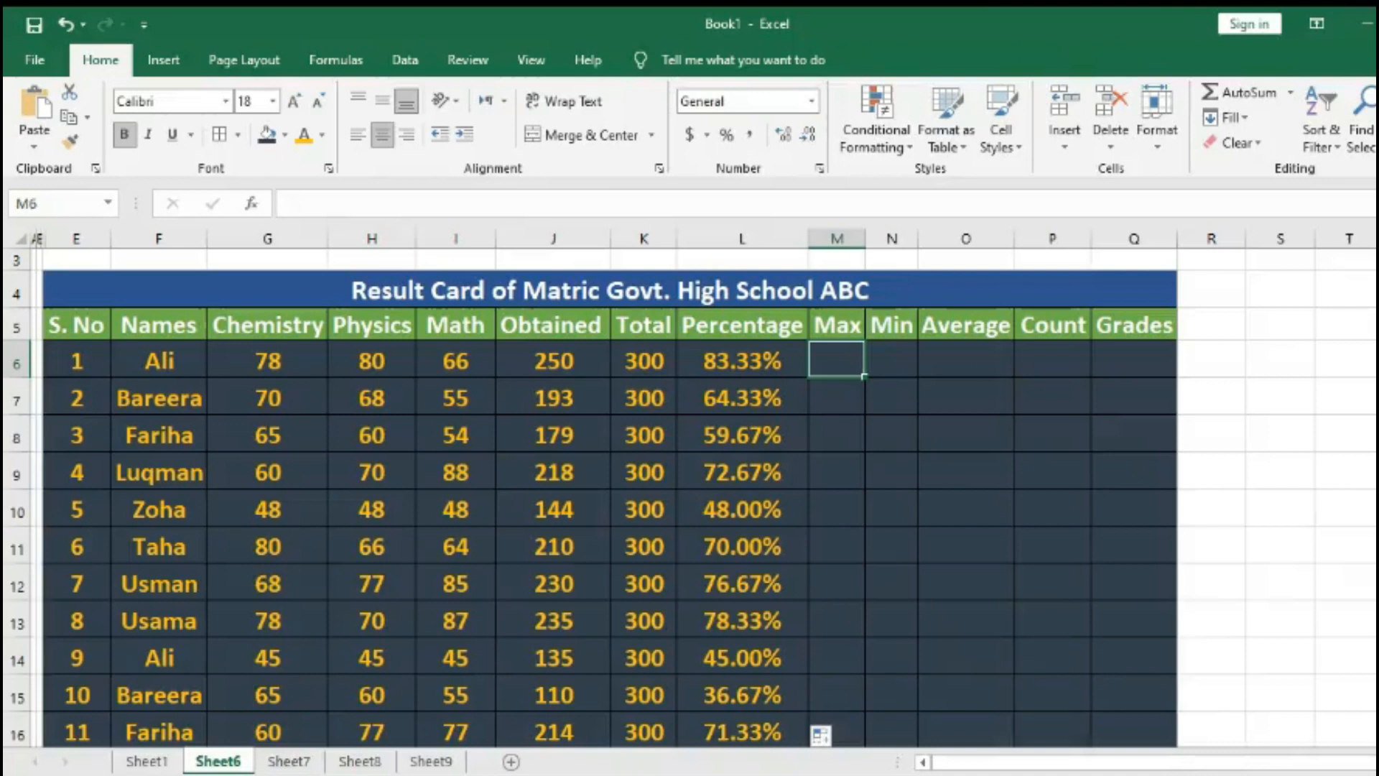
pyautogui.scroll(4, 689, 488)
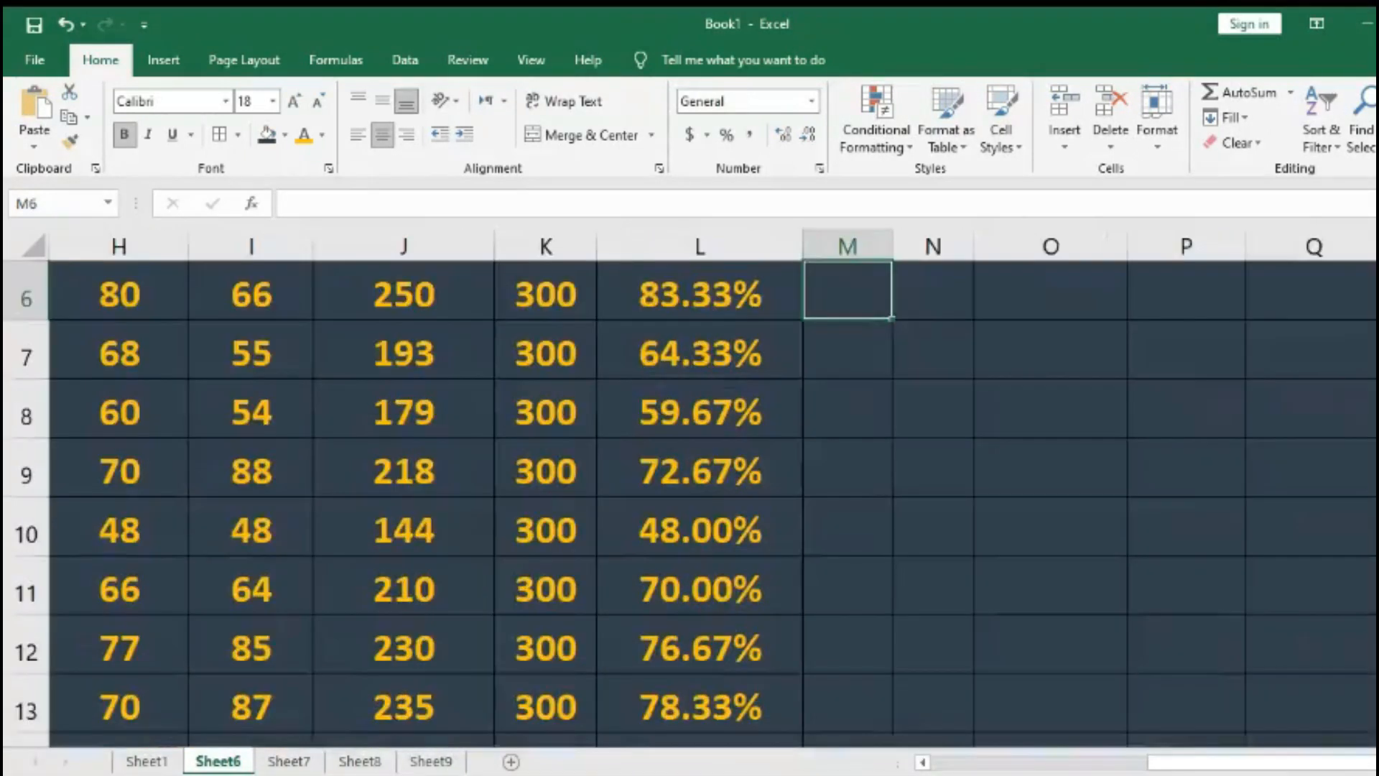
pyautogui.scroll(2, 1264, 567)
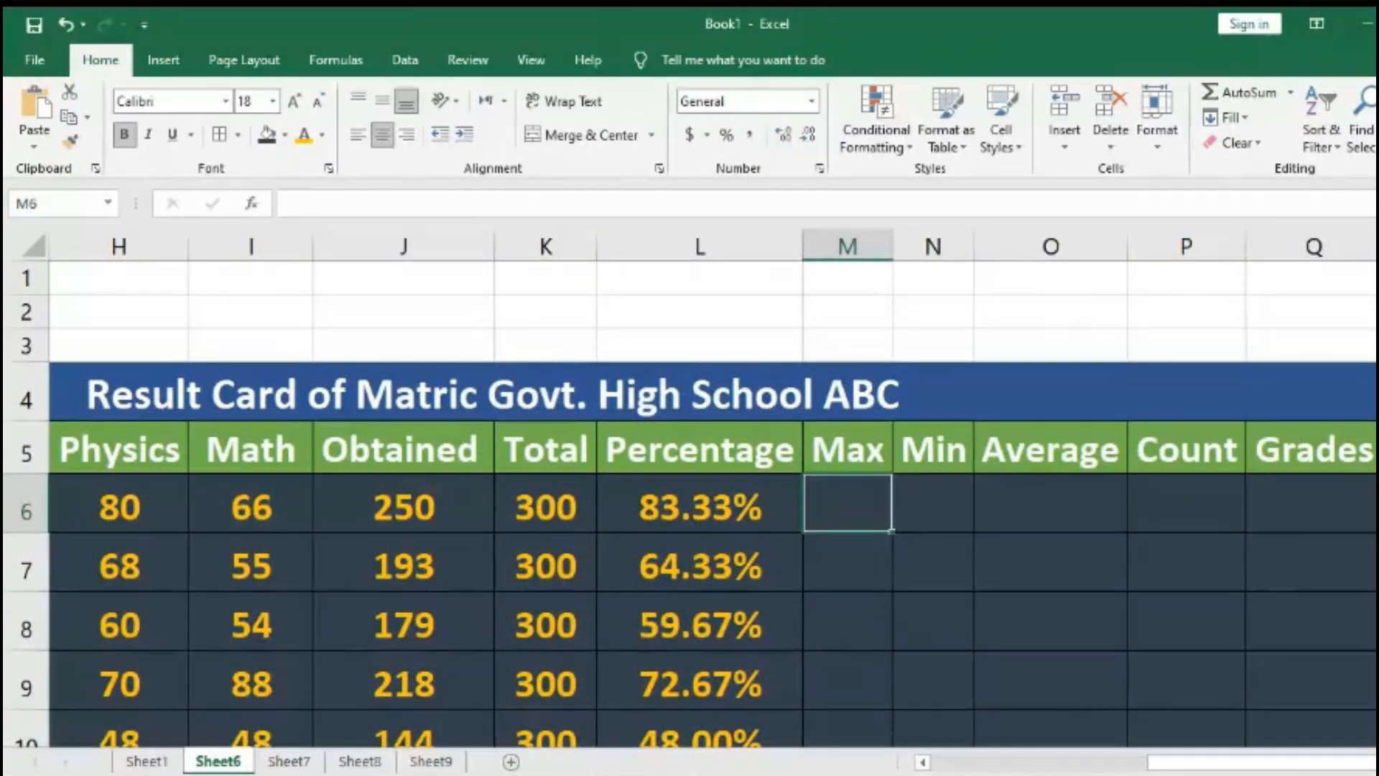
pyautogui.scroll(-1, 690, 502)
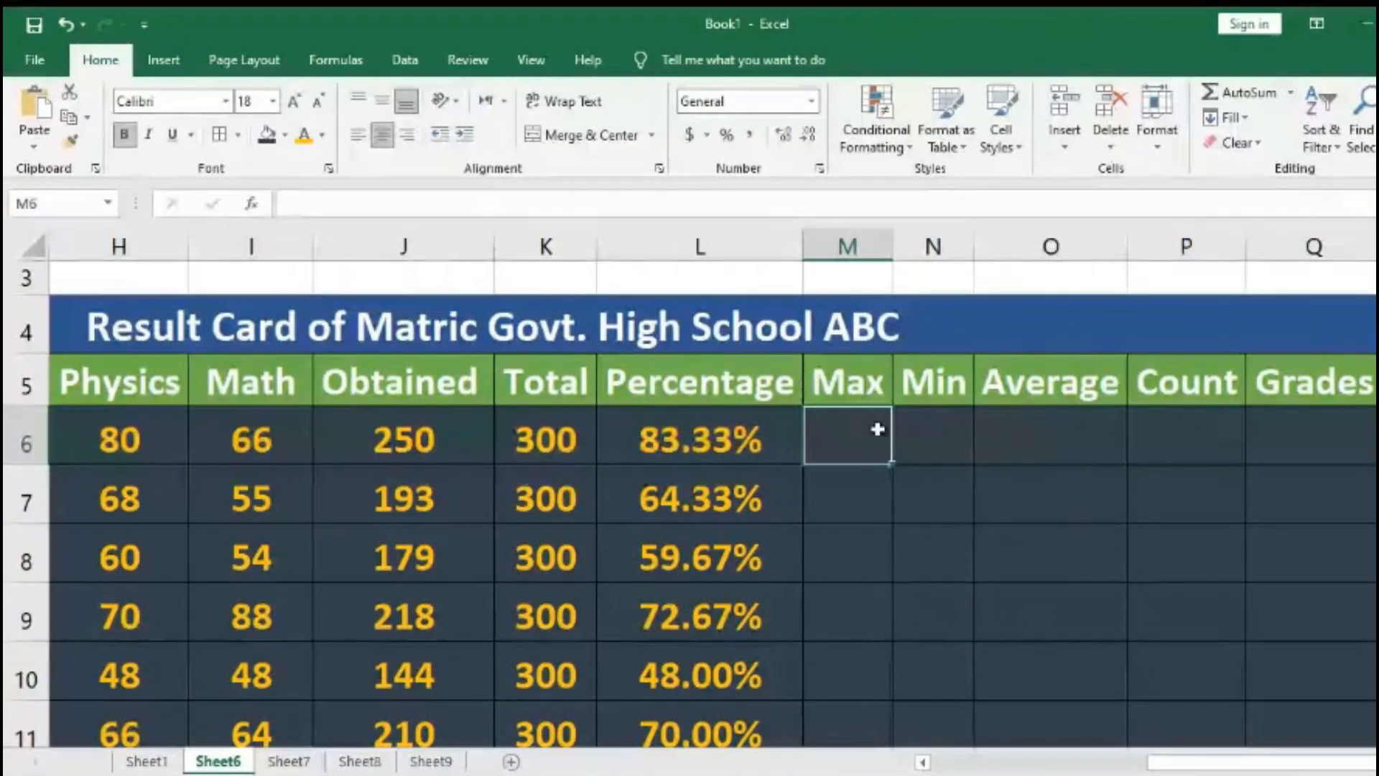
pyautogui.write('=')
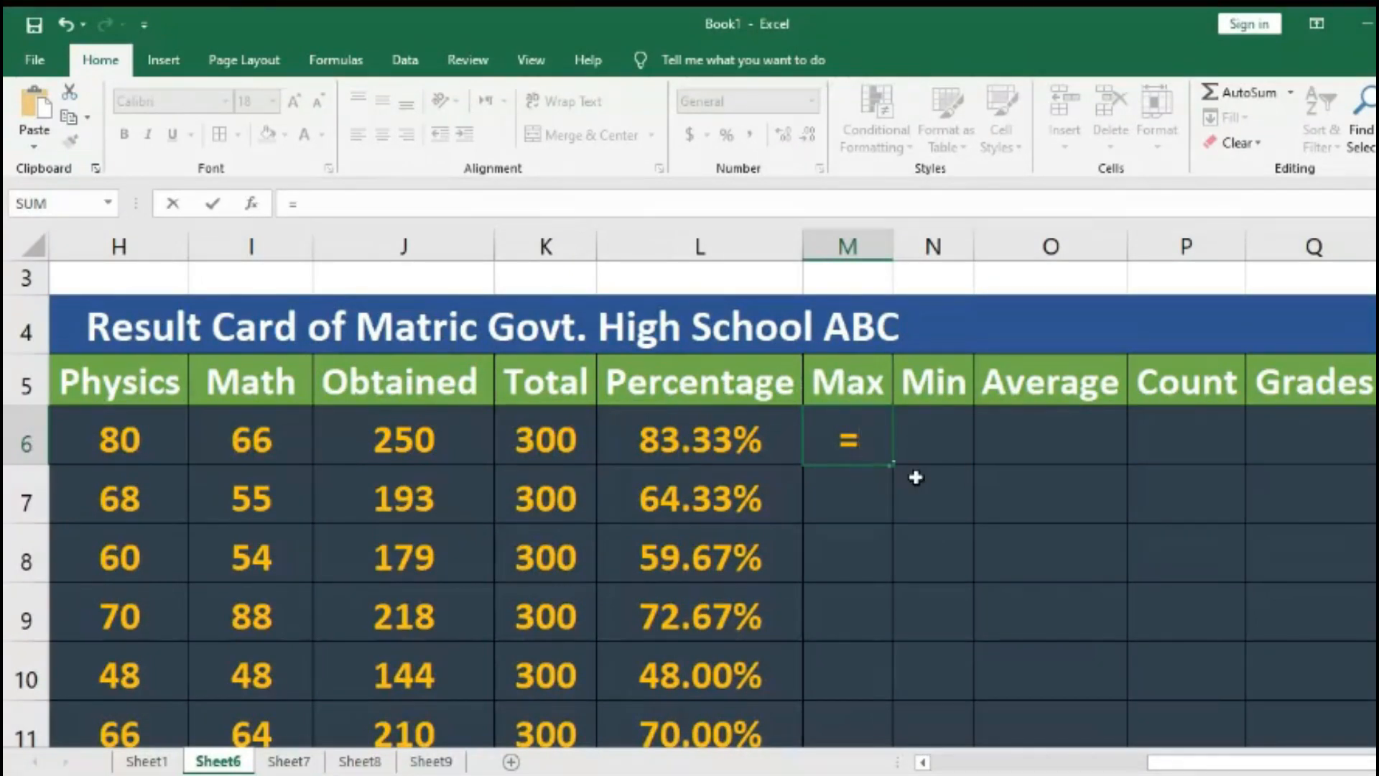
pyautogui.write('max')
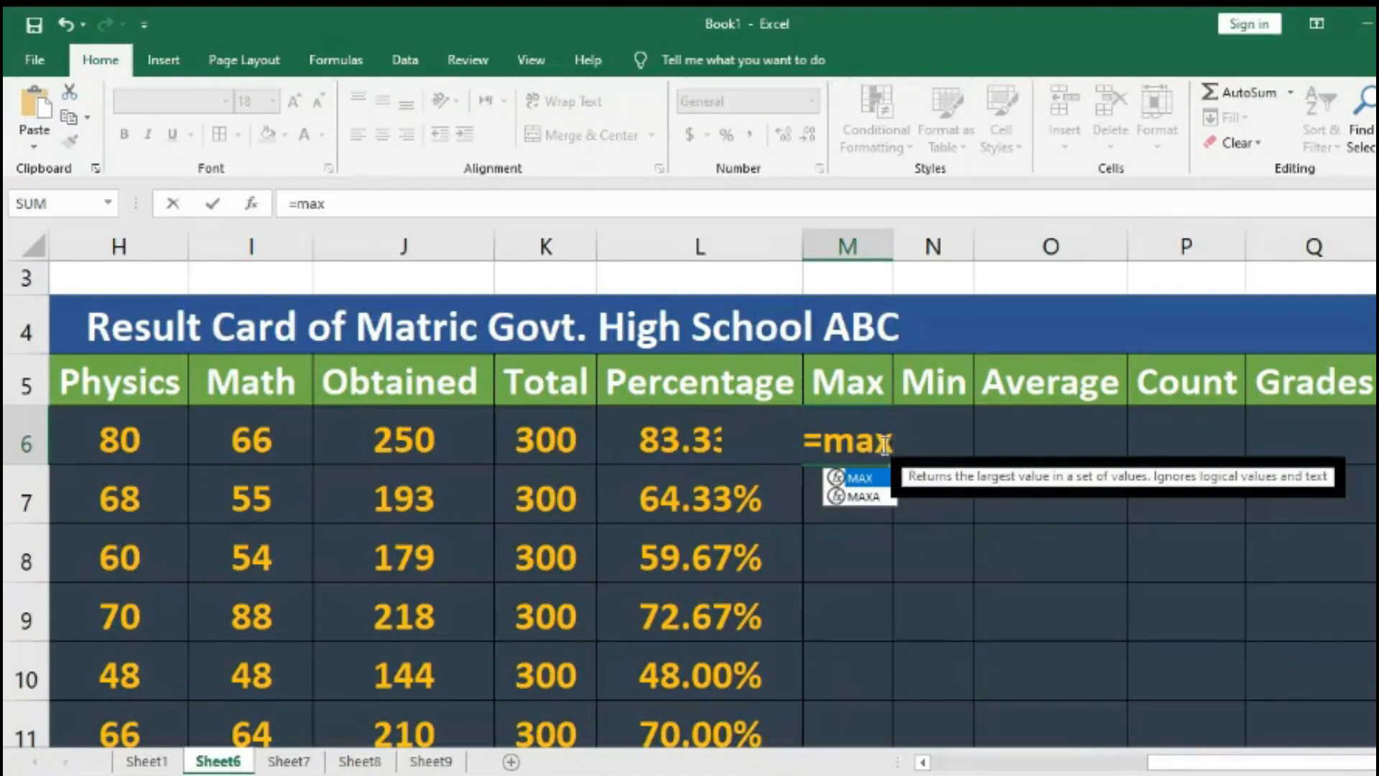
pyautogui.doubleClick(862, 479)
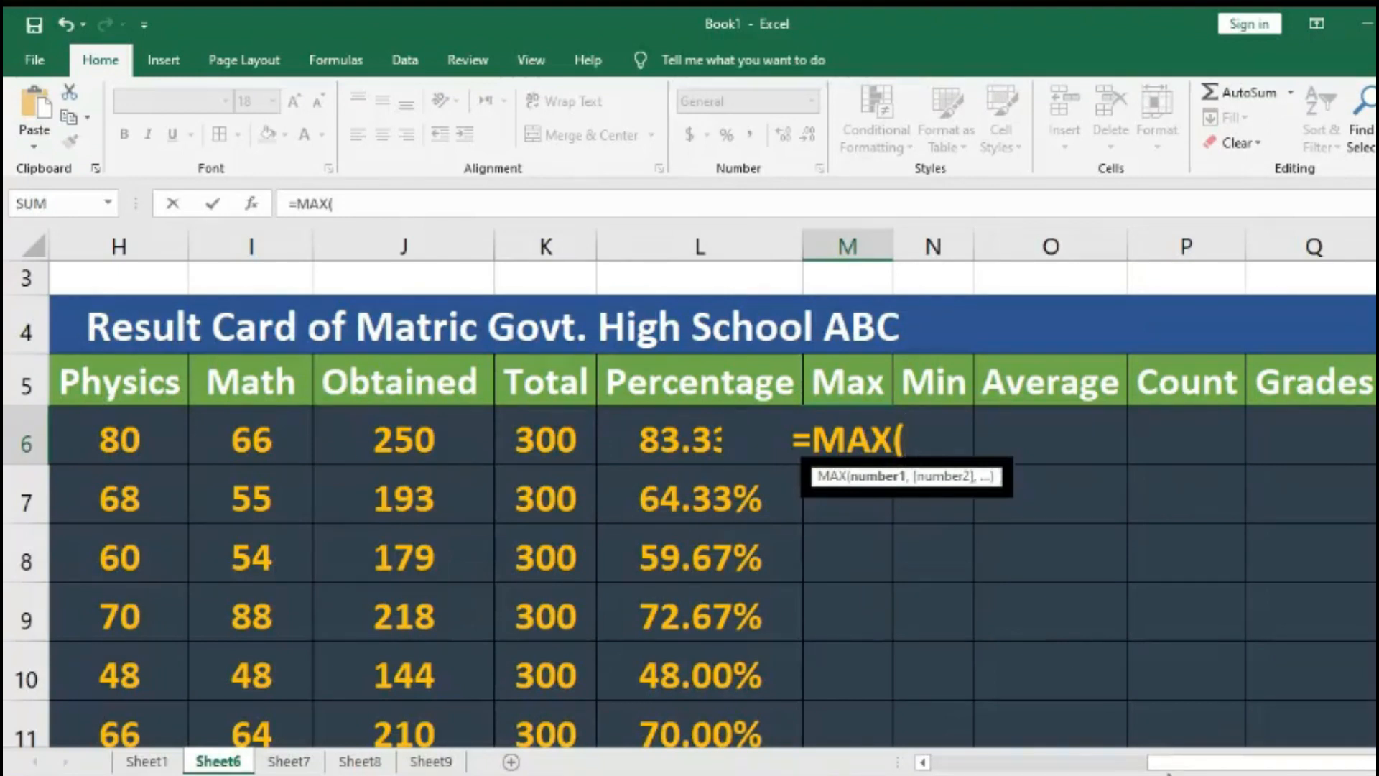
pyautogui.moveTo(1191, 766); pyautogui.dragTo(1093, 773)
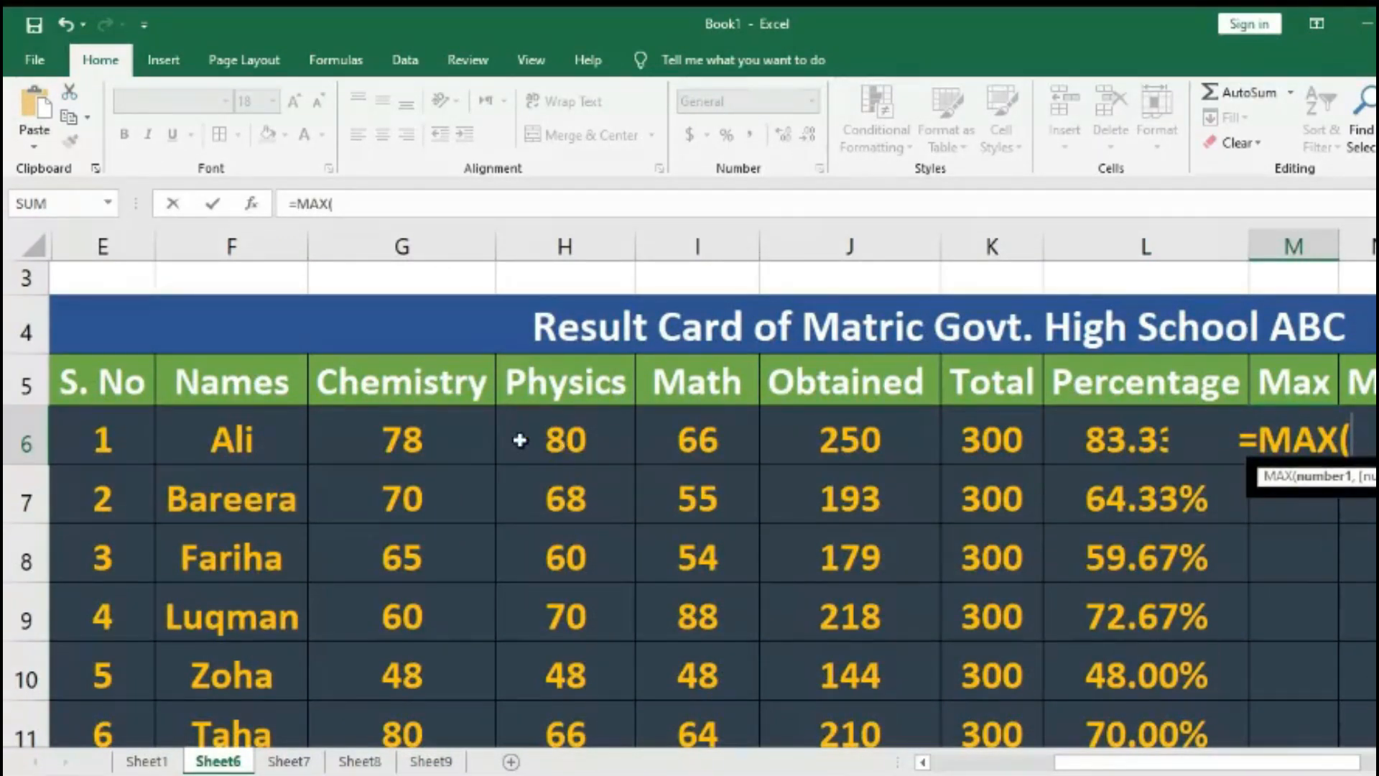
pyautogui.click(415, 439)
pyautogui.moveTo(415, 439); pyautogui.dragTo(747, 449)
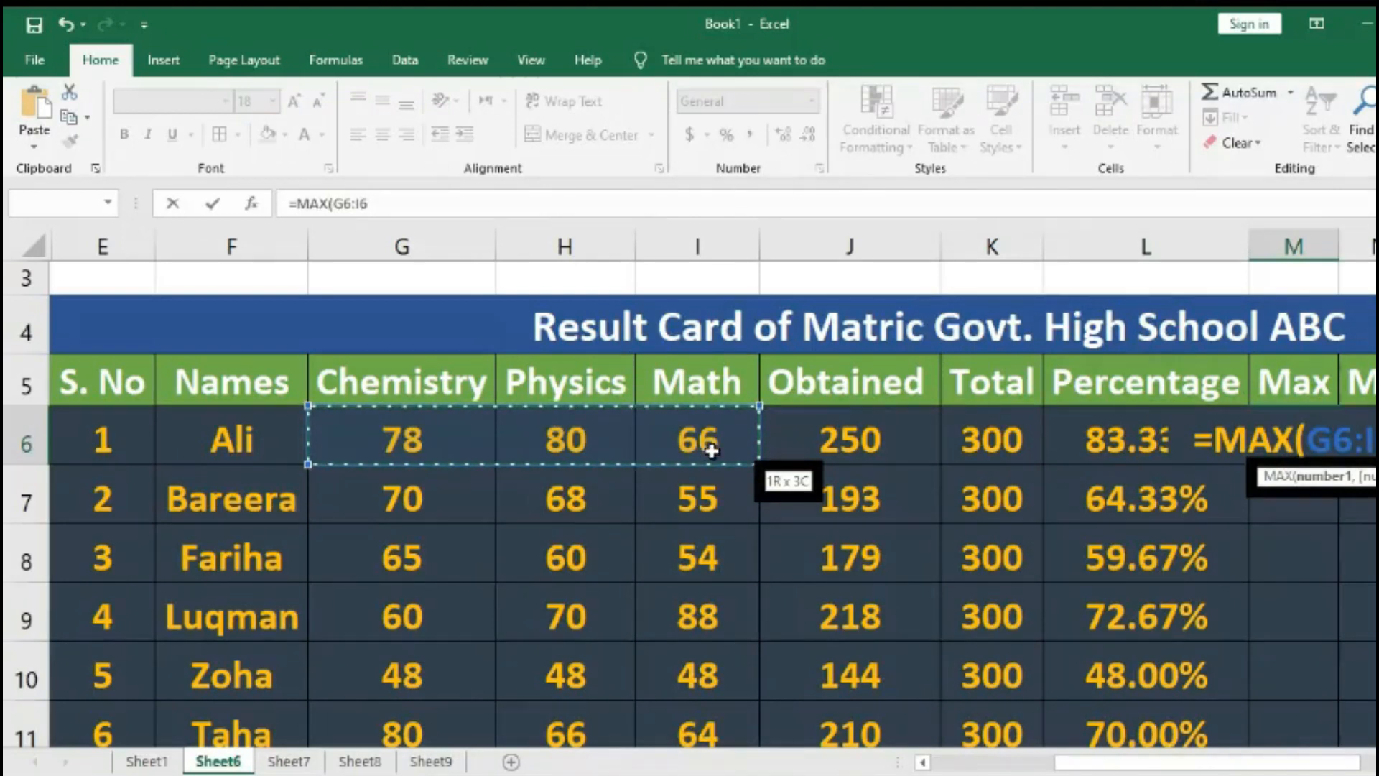
pyautogui.press('Return')
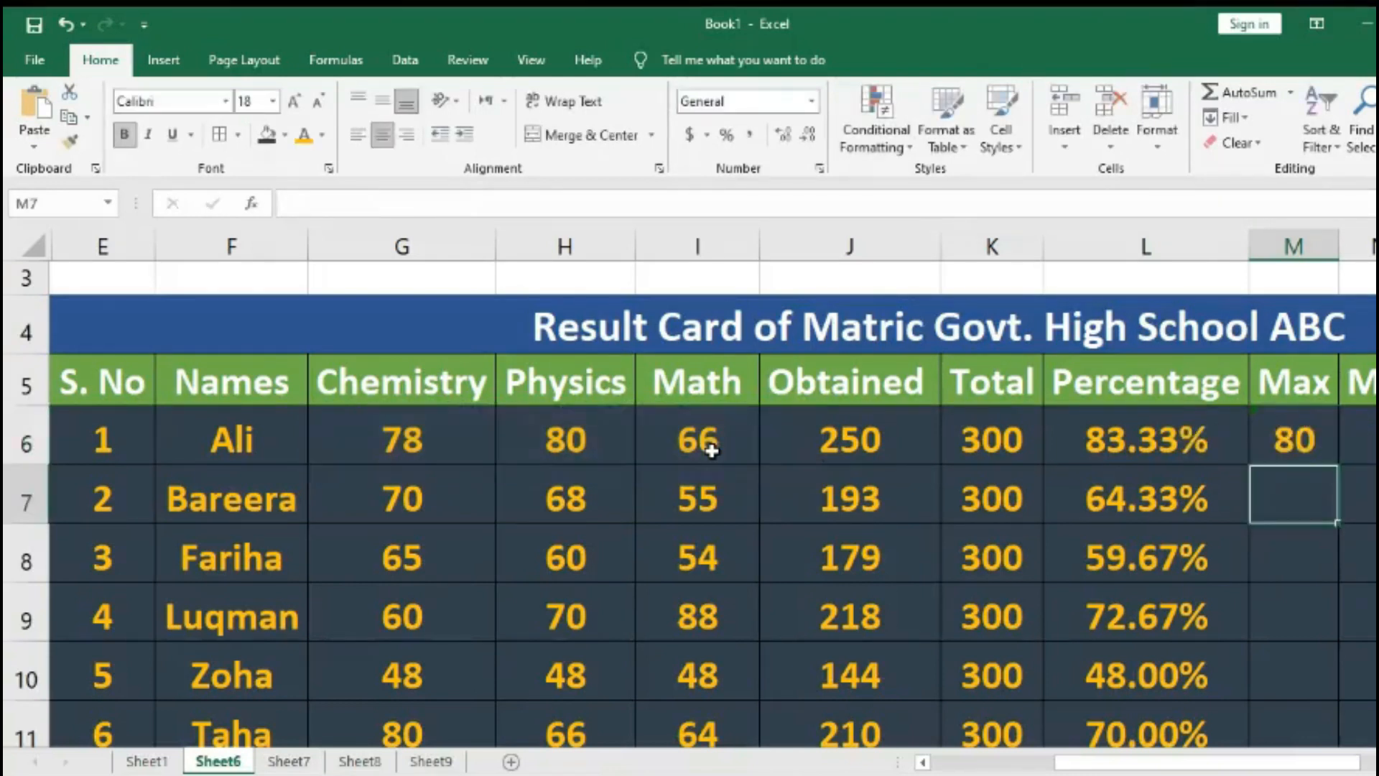
# - Fill the MAX formula from M6 down the Max column for all students and review the filled rows
pyautogui.click(1304, 443)
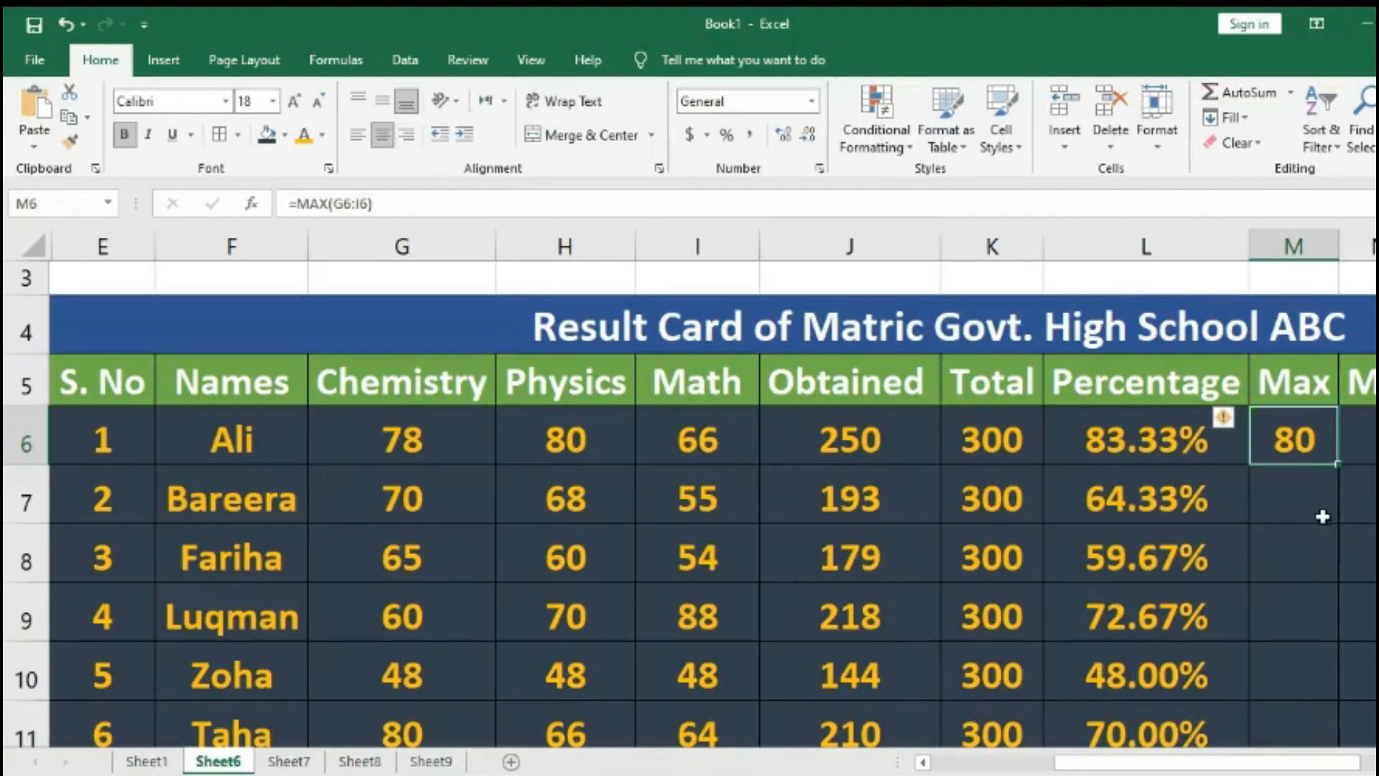
pyautogui.doubleClick(1338, 464)
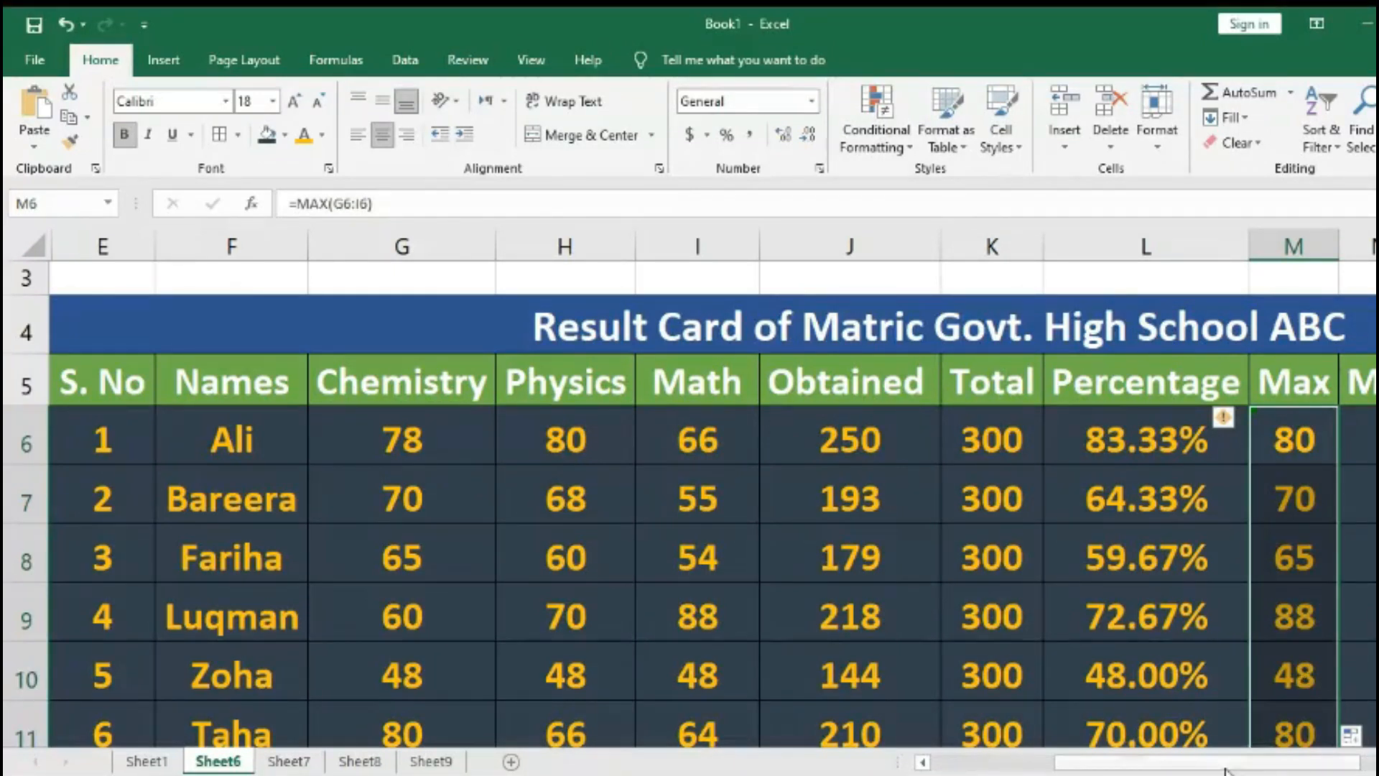
pyautogui.moveTo(1241, 767); pyautogui.dragTo(1264, 767)
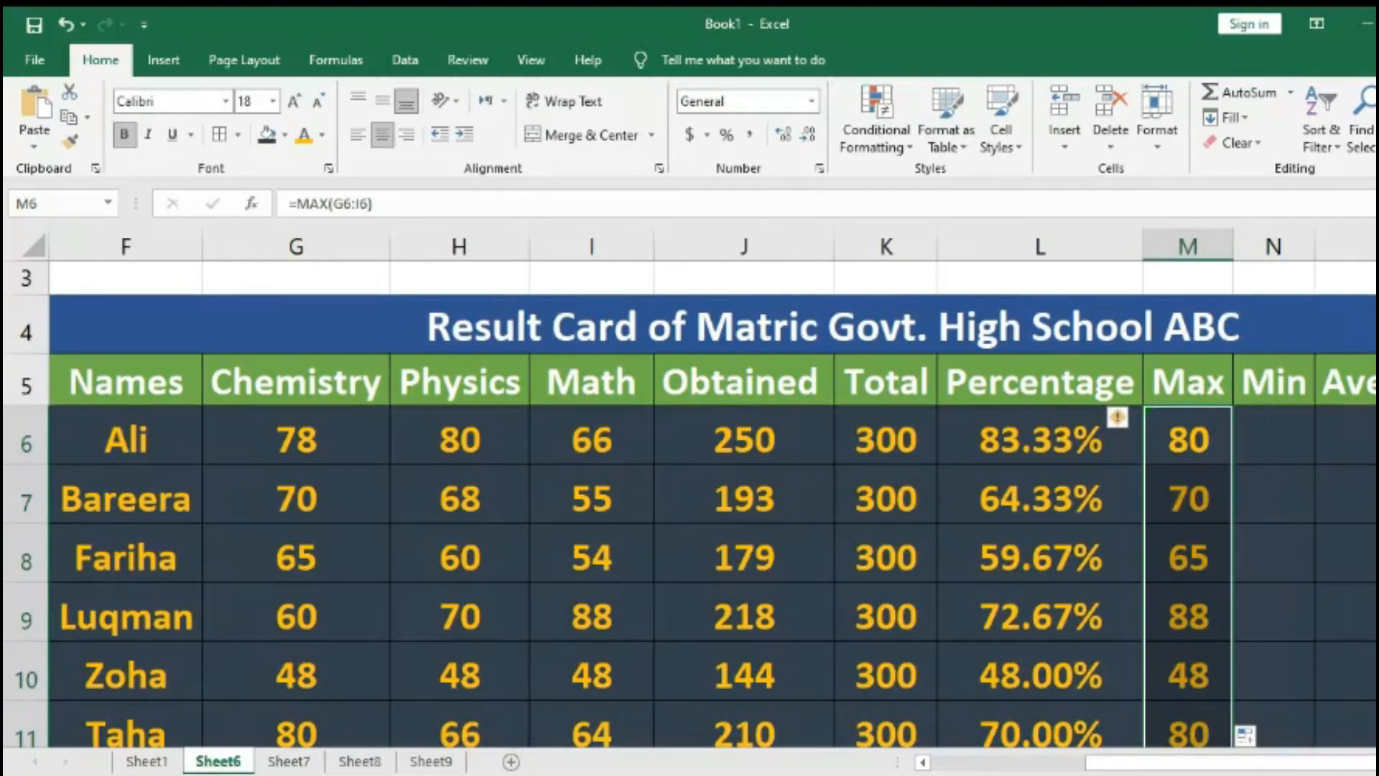
pyautogui.scroll(-2, 689, 503)
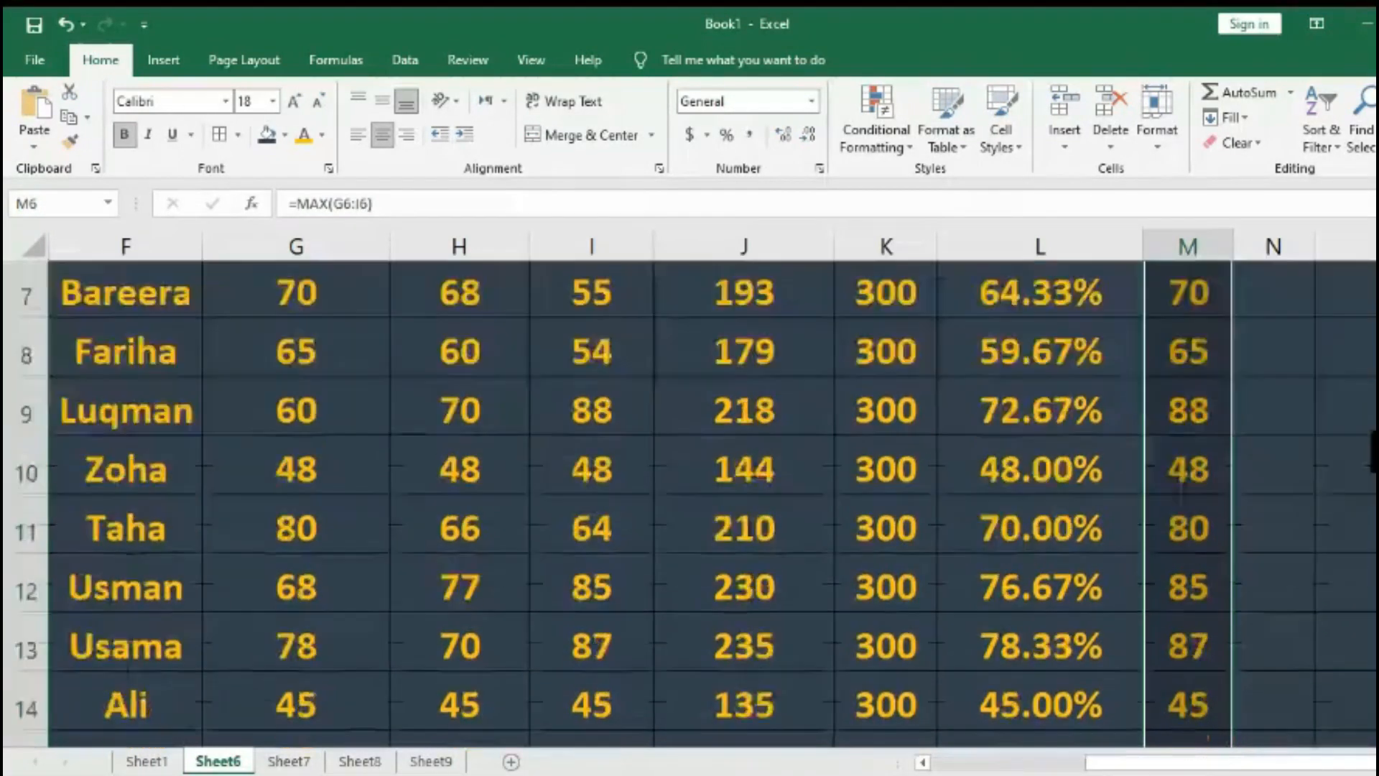
pyautogui.scroll(-2, 690, 503)
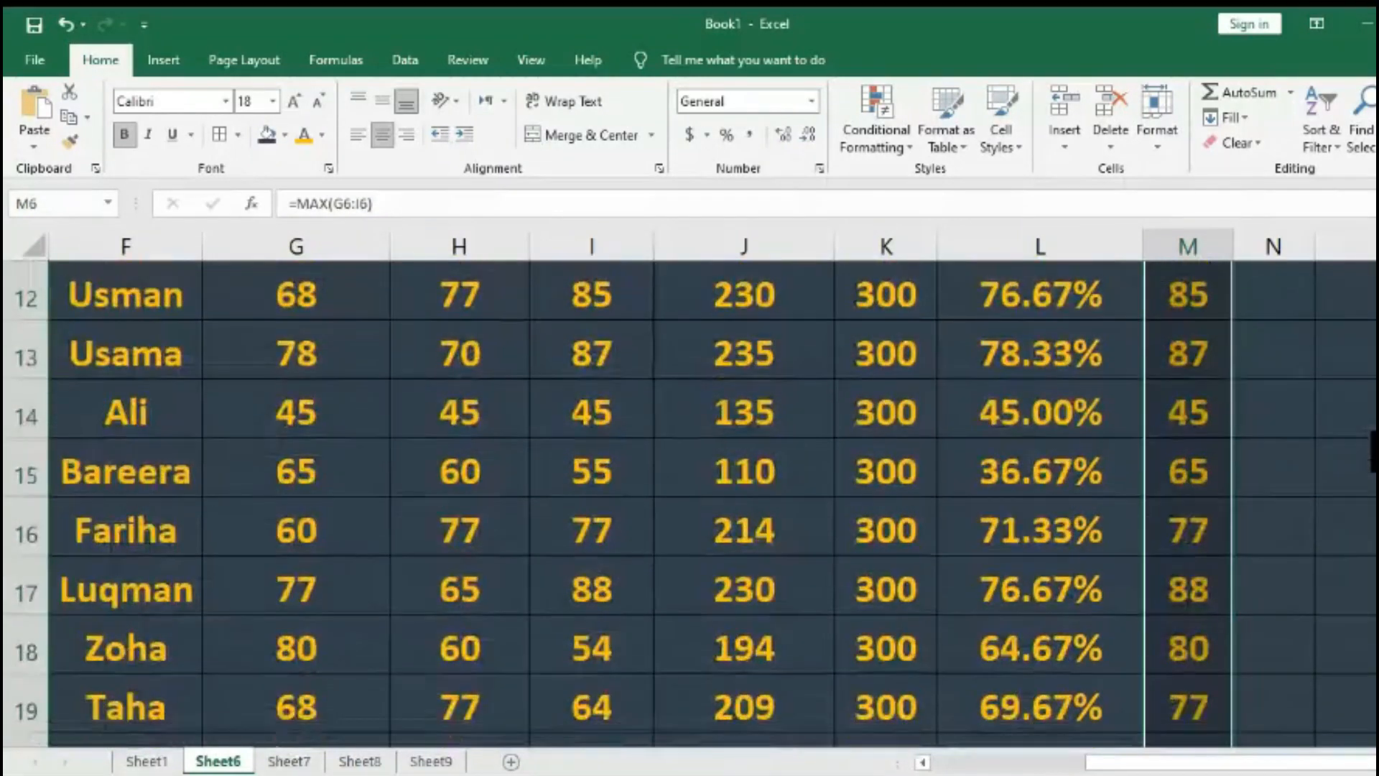
pyautogui.scroll(1, 690, 502)
pyautogui.scroll(3, 1273, 461)
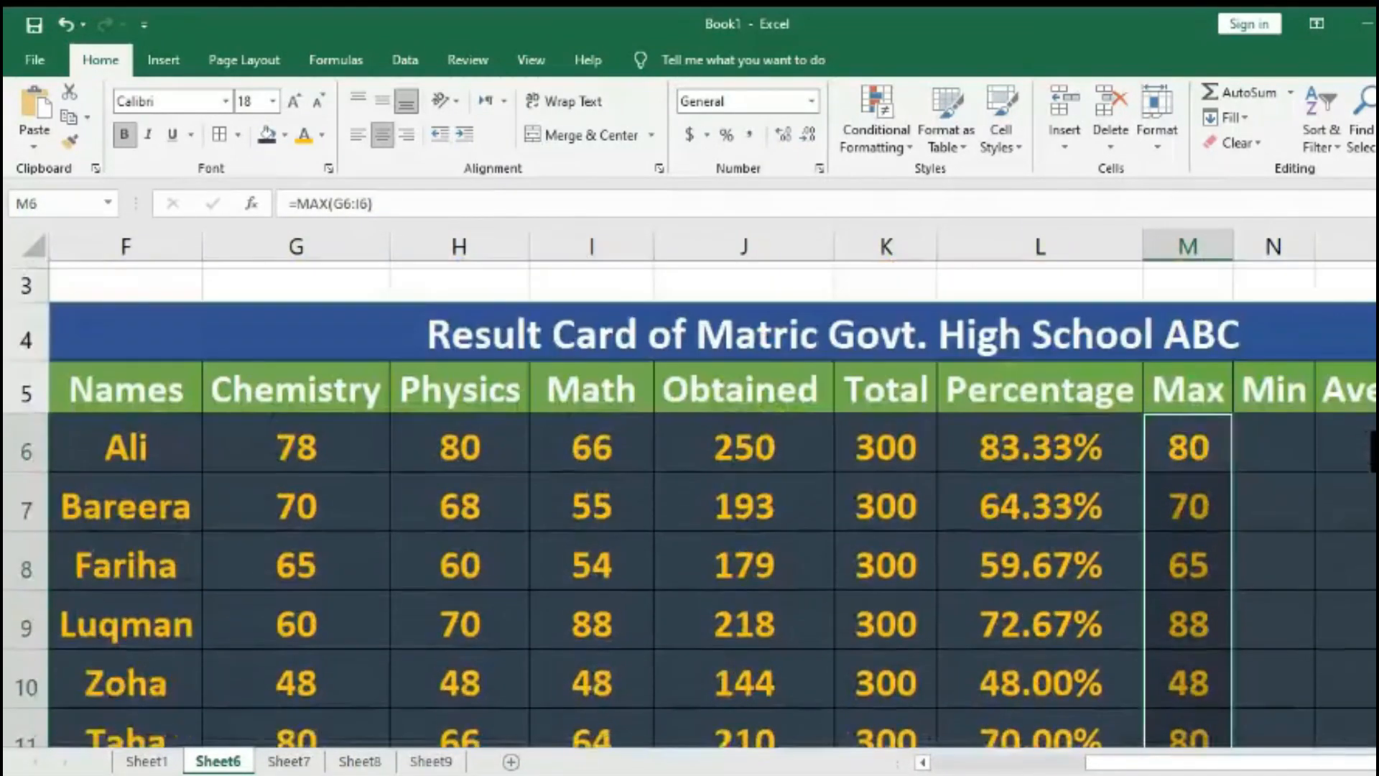
# - Enter a MIN formula in N6 over the first student's three subject marks, G6:I6
pyautogui.click(1273, 462)
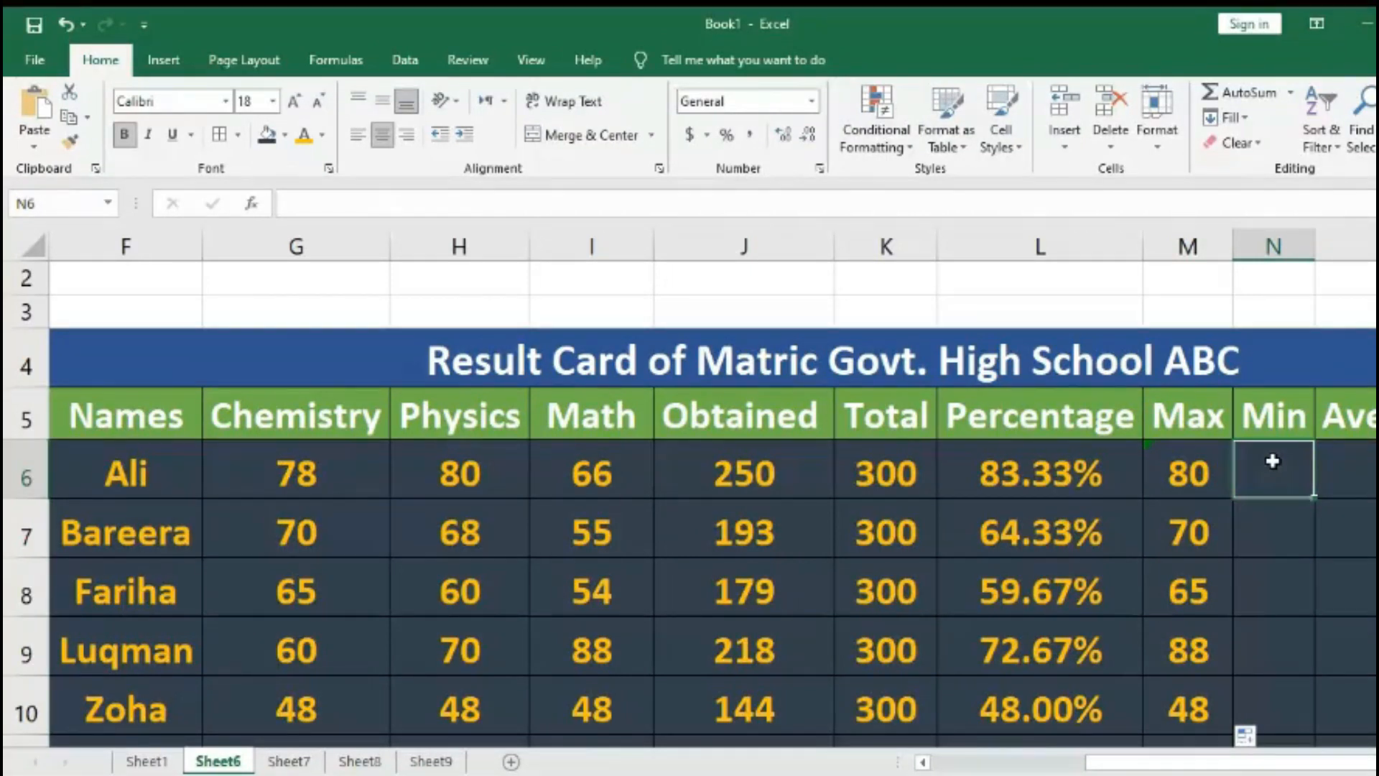
pyautogui.write('=')
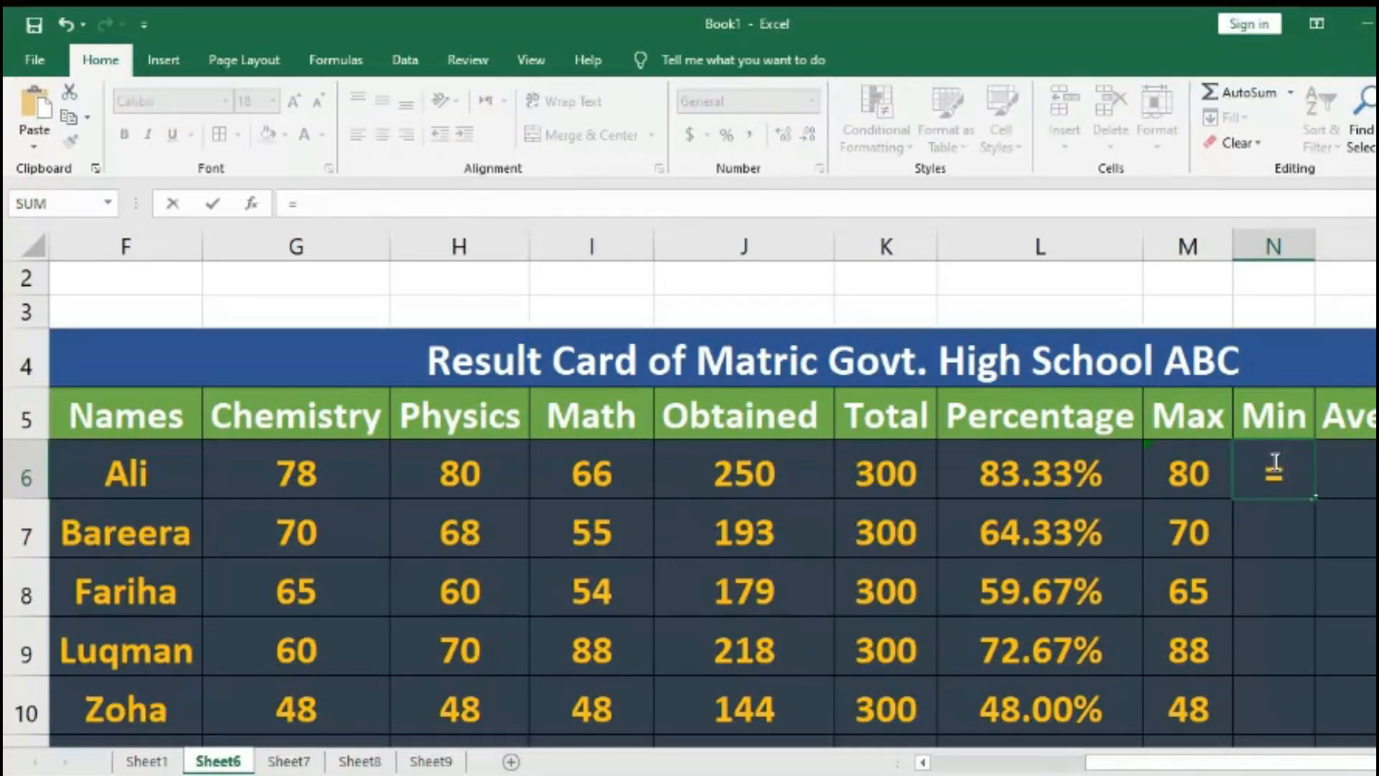
pyautogui.write('min')
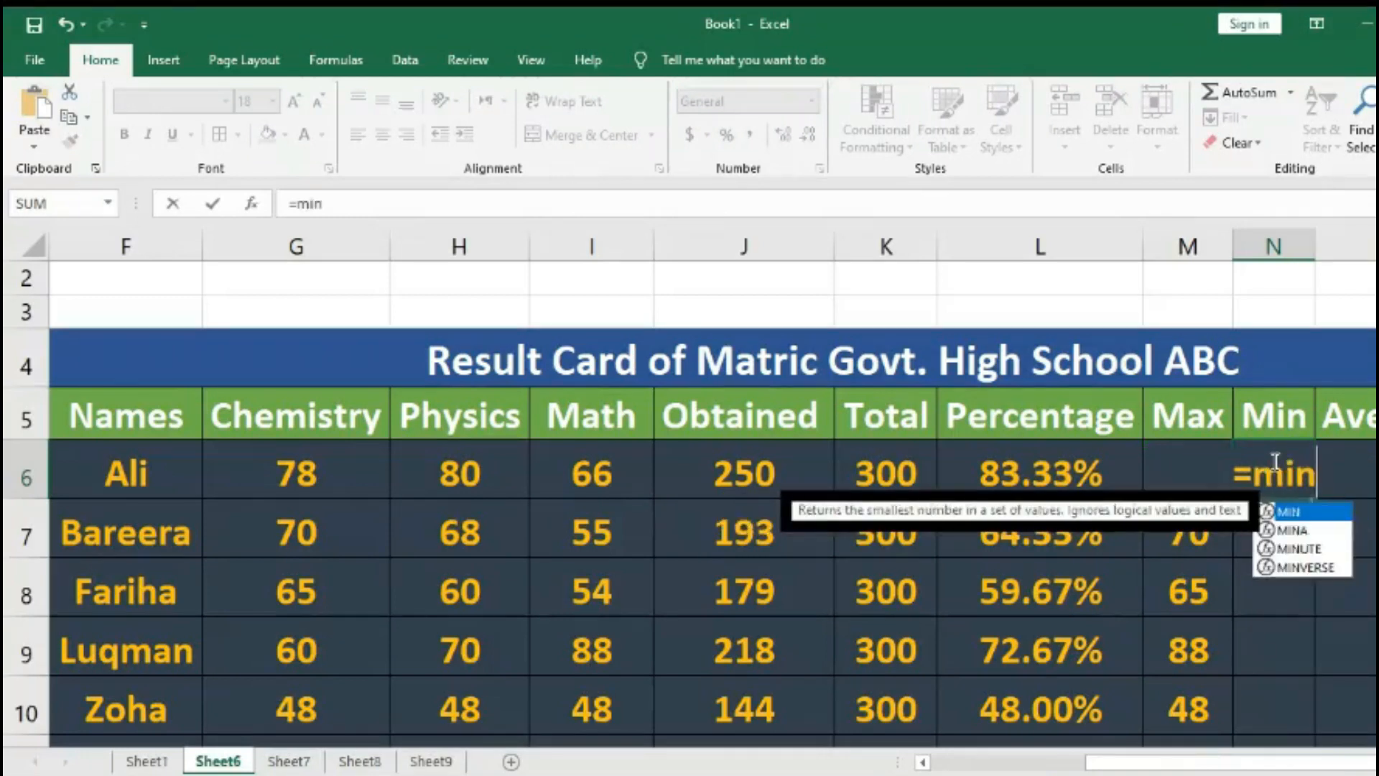
pyautogui.doubleClick(1289, 511)
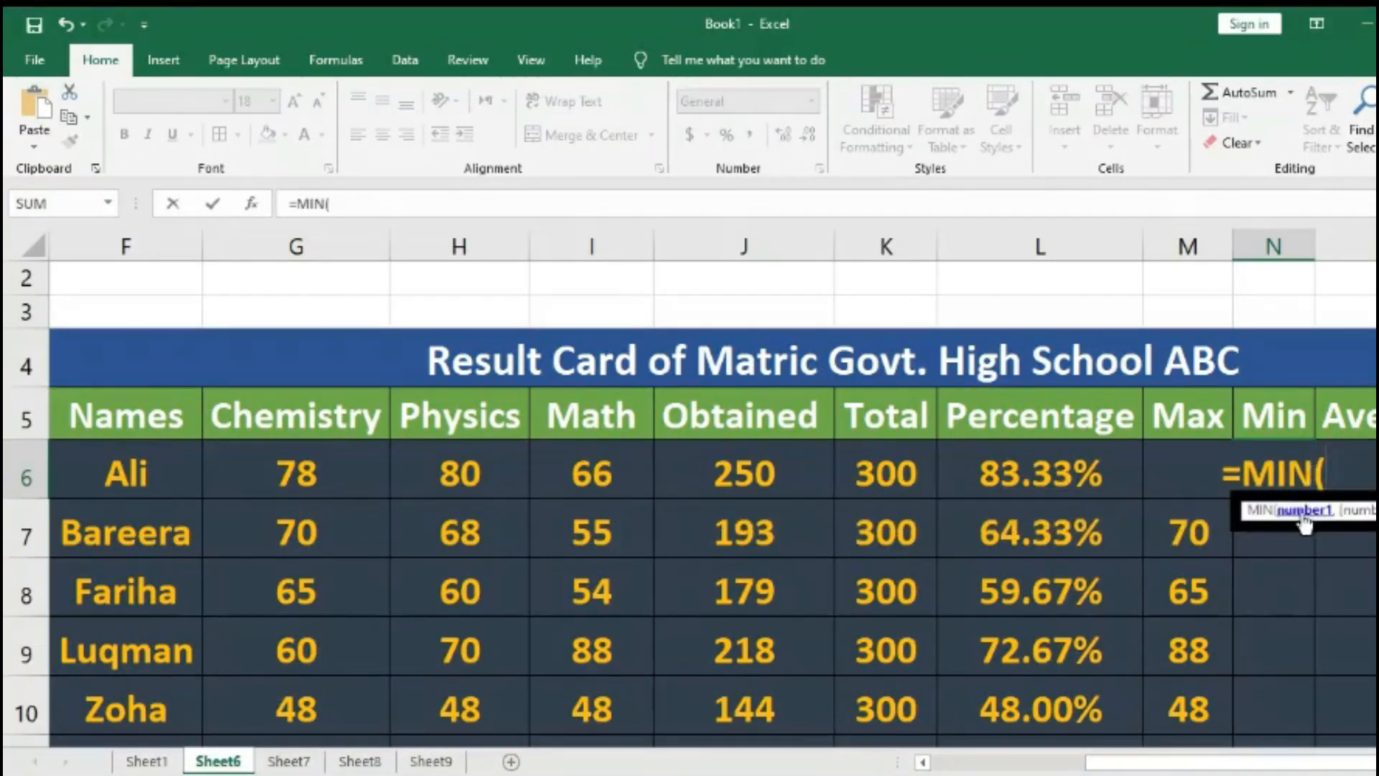
pyautogui.click(329, 476)
pyautogui.hotkey('shift', 'Right')
pyautogui.hotkey('shift', 'Right')
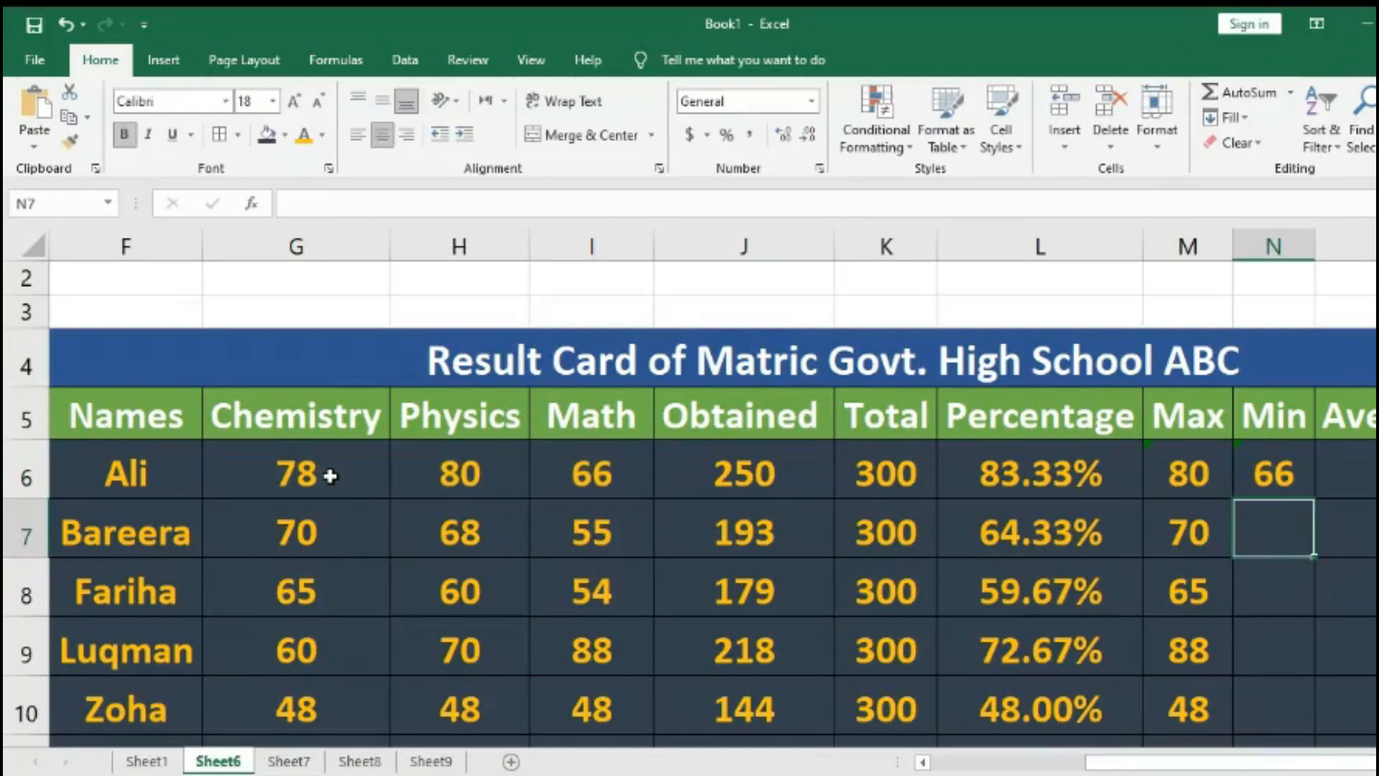
# - Fill the MIN formula from N6 down the Min column for all students
pyautogui.click(1277, 477)
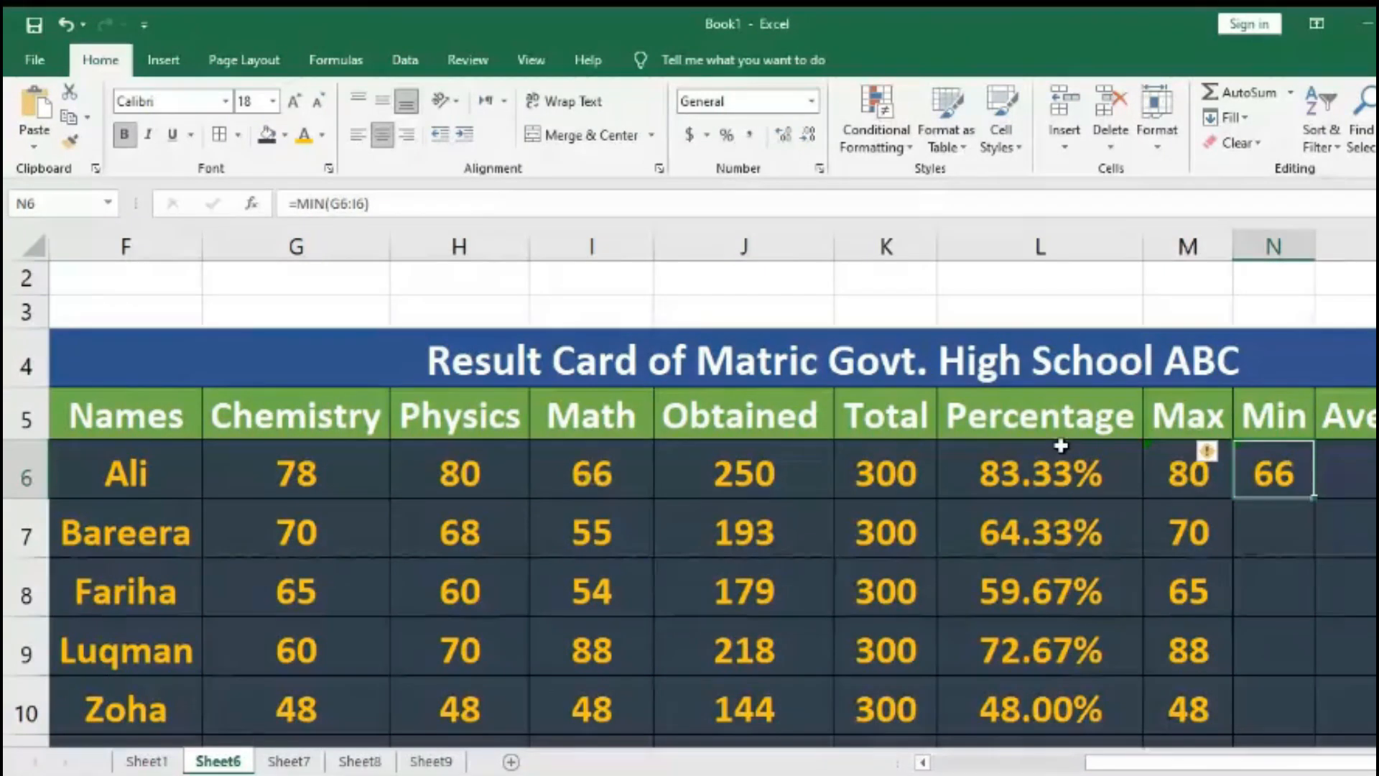
pyautogui.doubleClick(1313, 496)
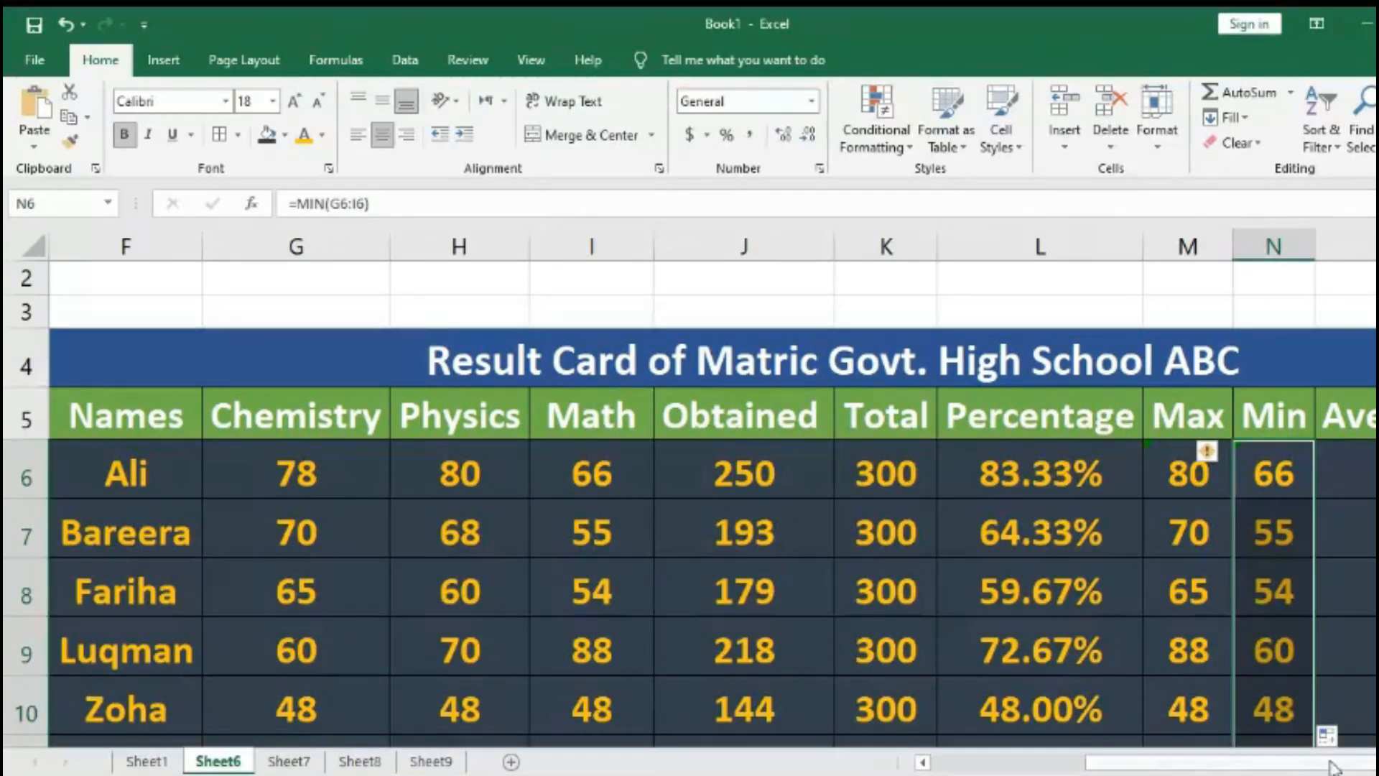
# - Enter an AVERAGE formula in O6 over the first student's three subject marks, G6:I6
pyautogui.moveTo(1334, 764); pyautogui.dragTo(1359, 765)
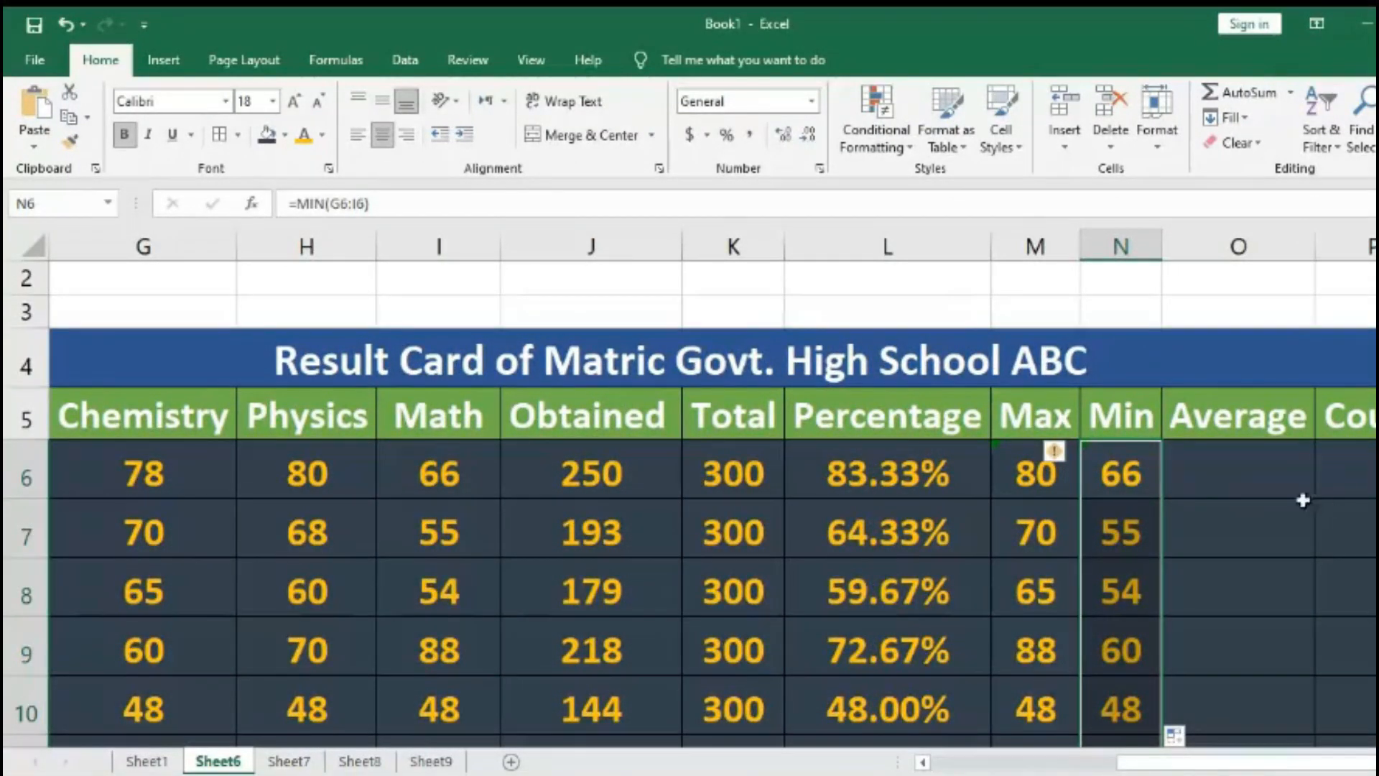
pyautogui.click(1216, 469)
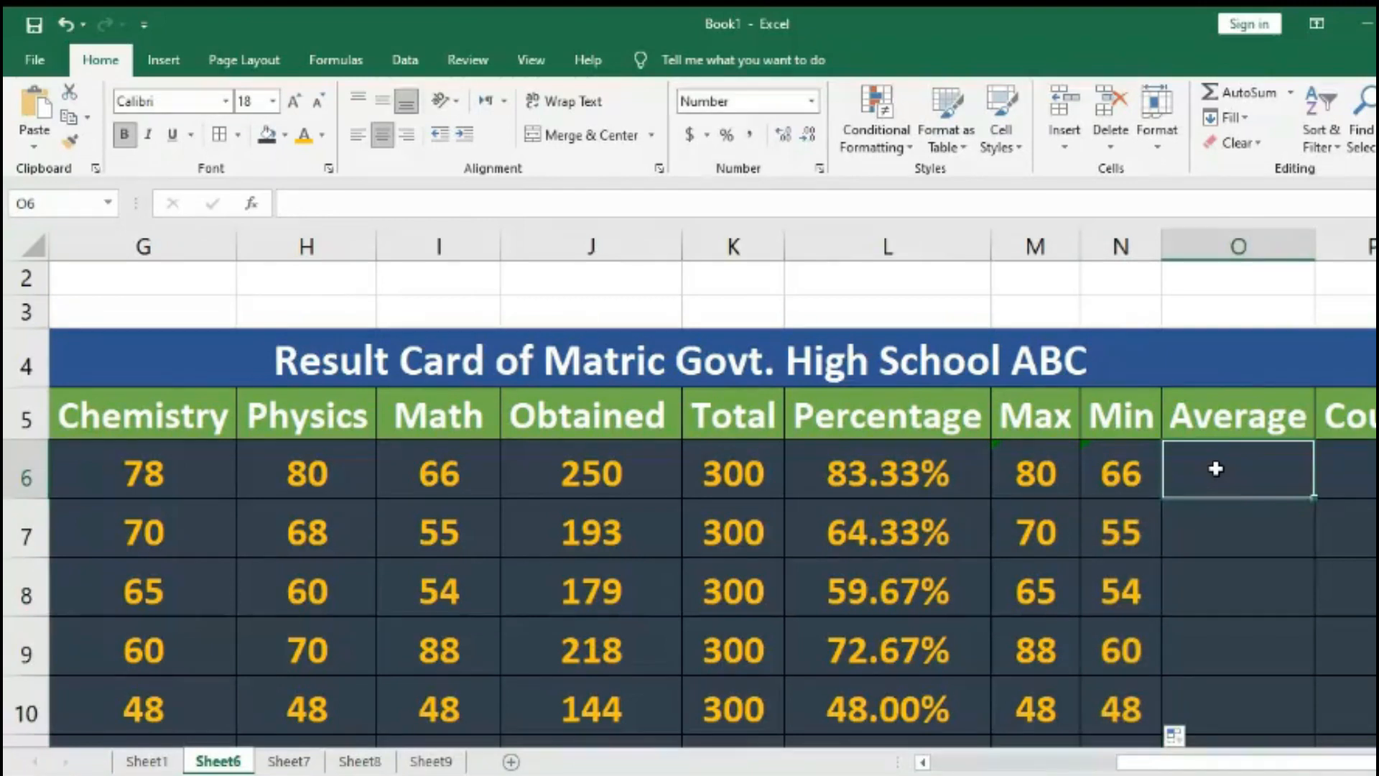
pyautogui.write('=a')
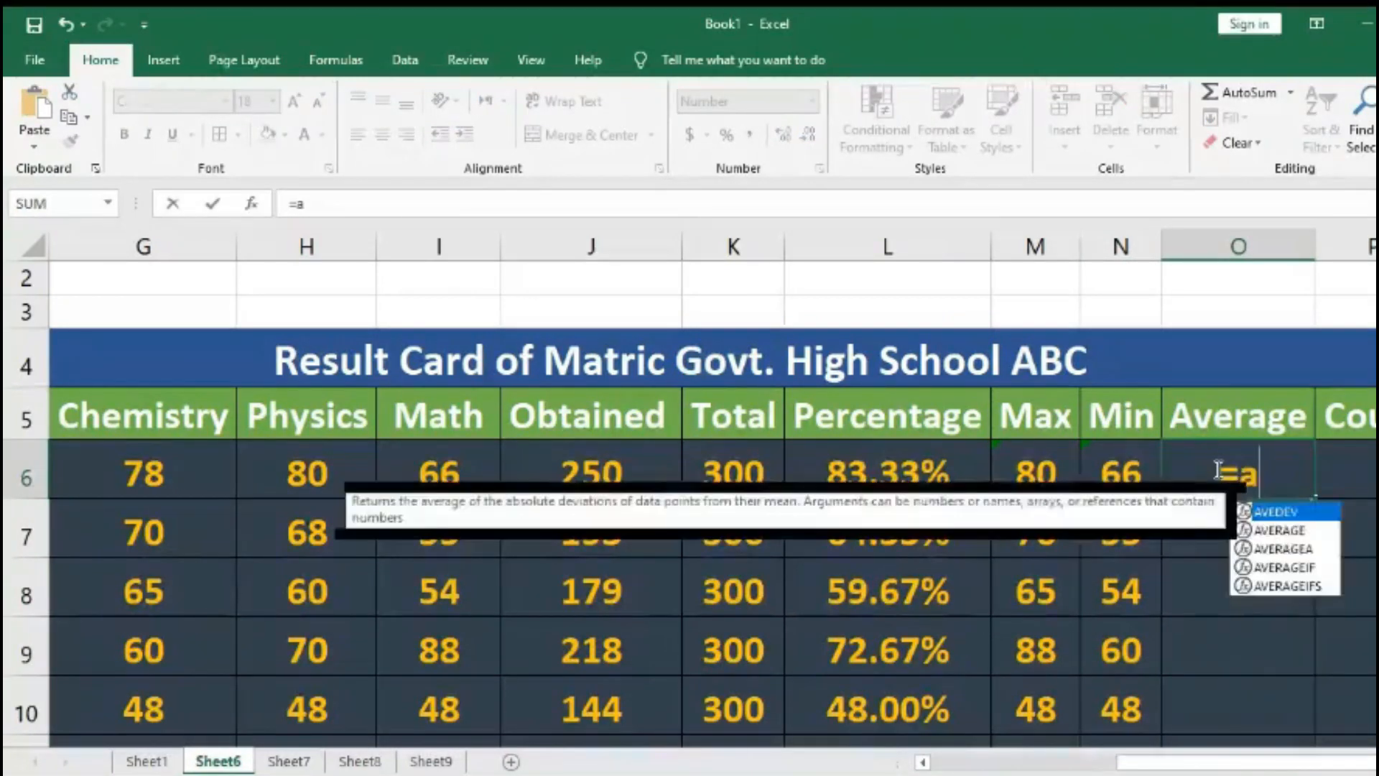
pyautogui.write('vera')
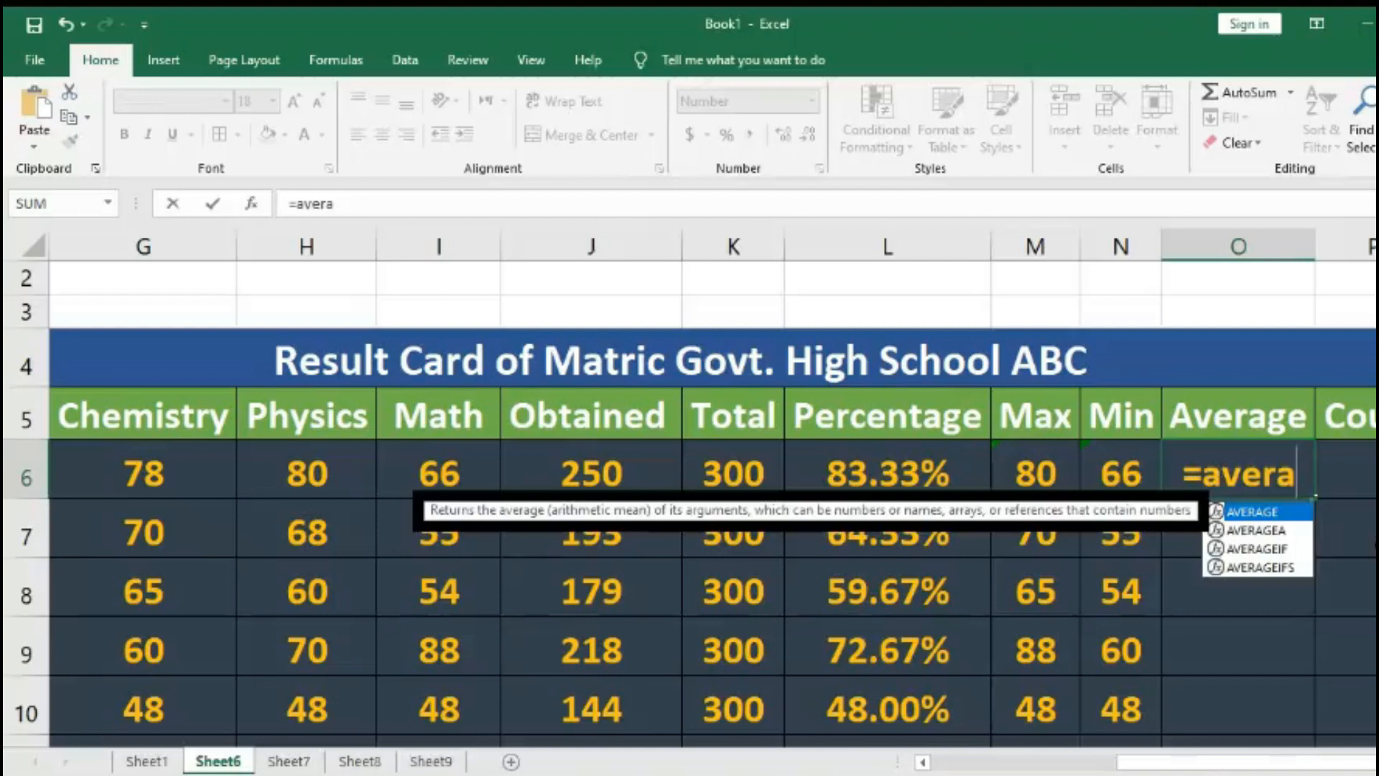
pyautogui.doubleClick(1254, 514)
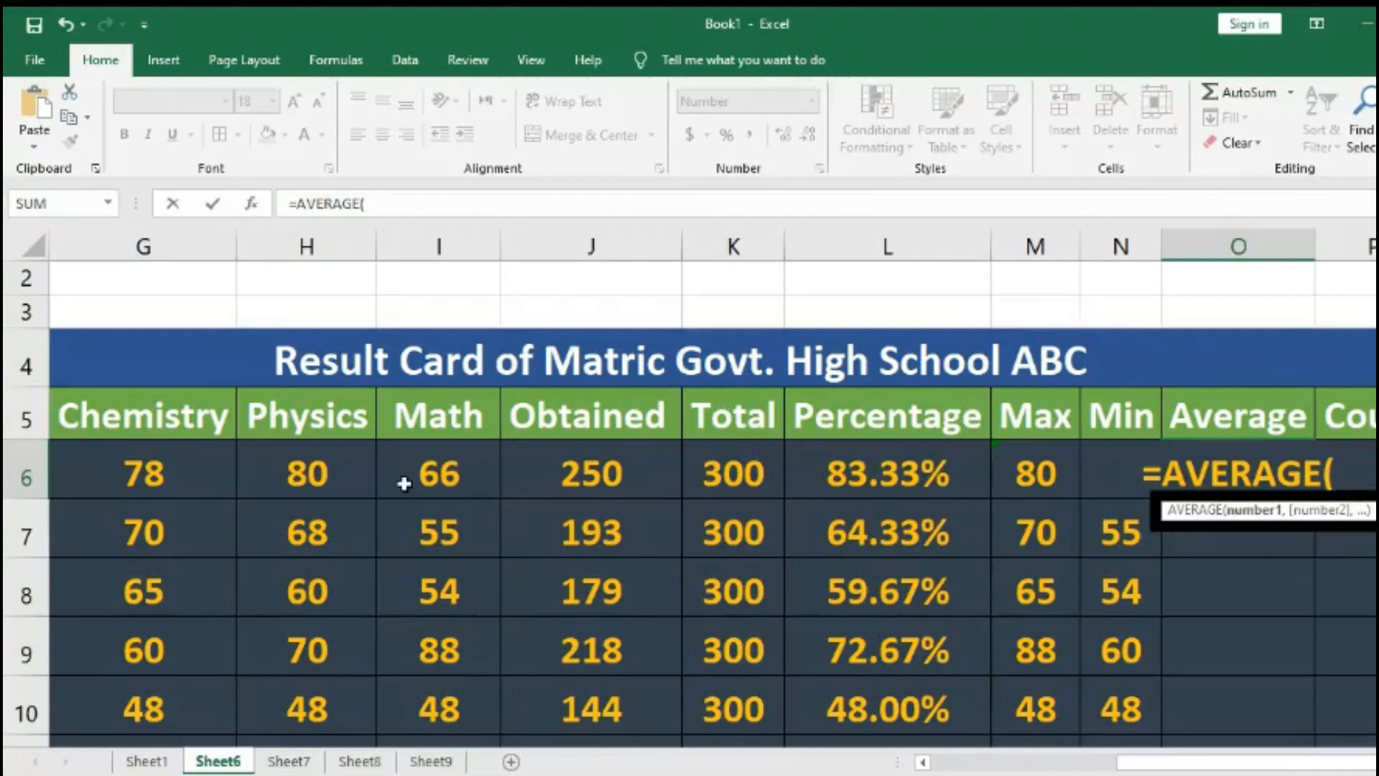
pyautogui.click(135, 468)
pyautogui.moveTo(135, 468); pyautogui.dragTo(488, 491)
pyautogui.press('Return')
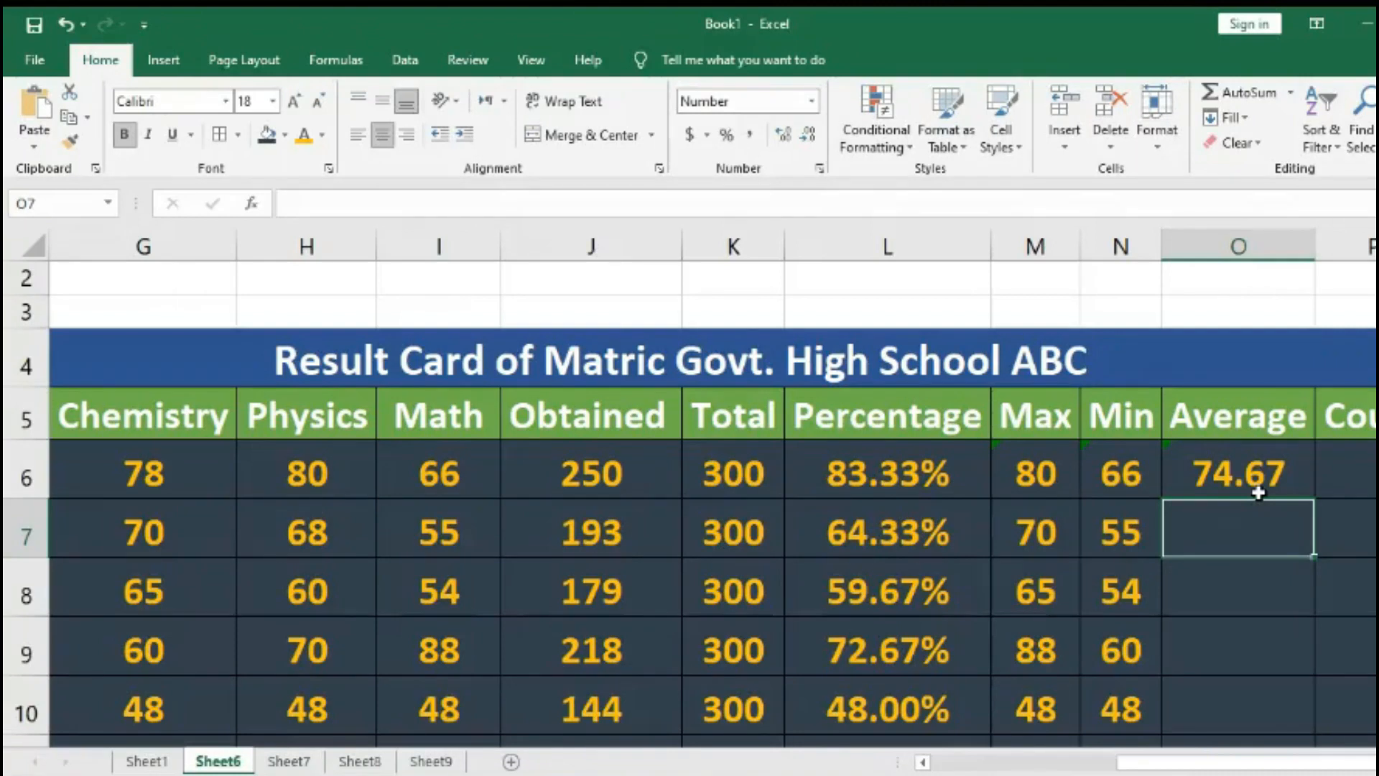
# - Fill the AVERAGE formula from O6 down the Average column for all students and review the filled rows
pyautogui.click(1271, 474)
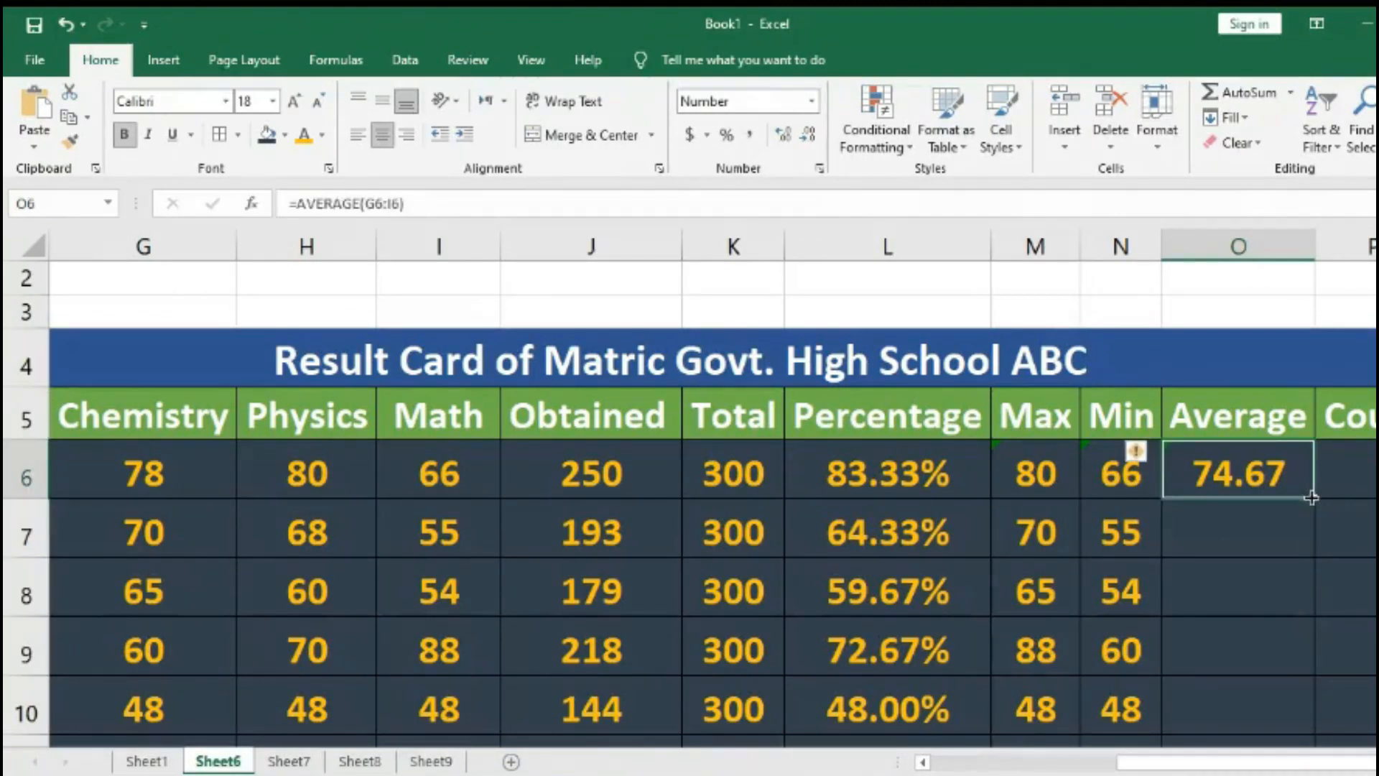
pyautogui.doubleClick(1311, 497)
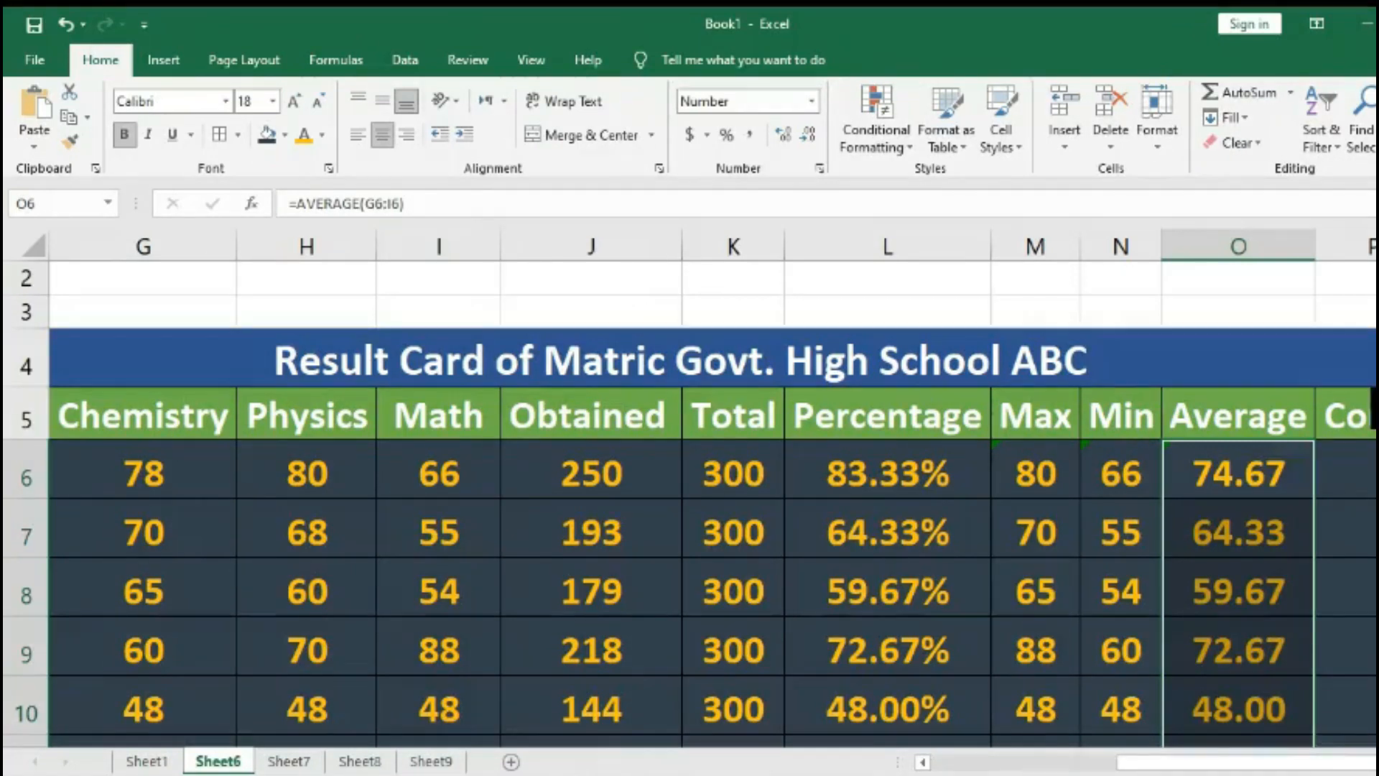
pyautogui.scroll(-4, 689, 503)
pyautogui.scroll(4, 689, 503)
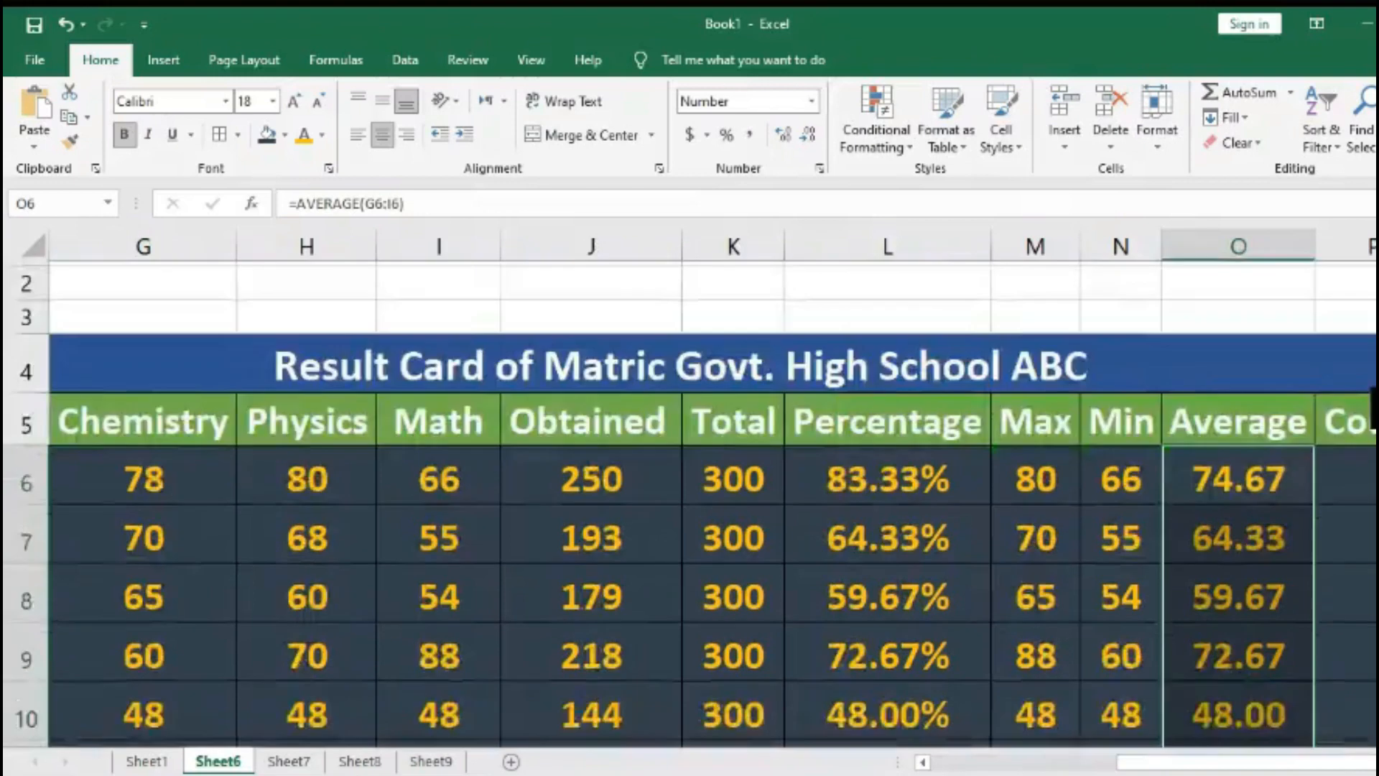
pyautogui.scroll(1, 689, 503)
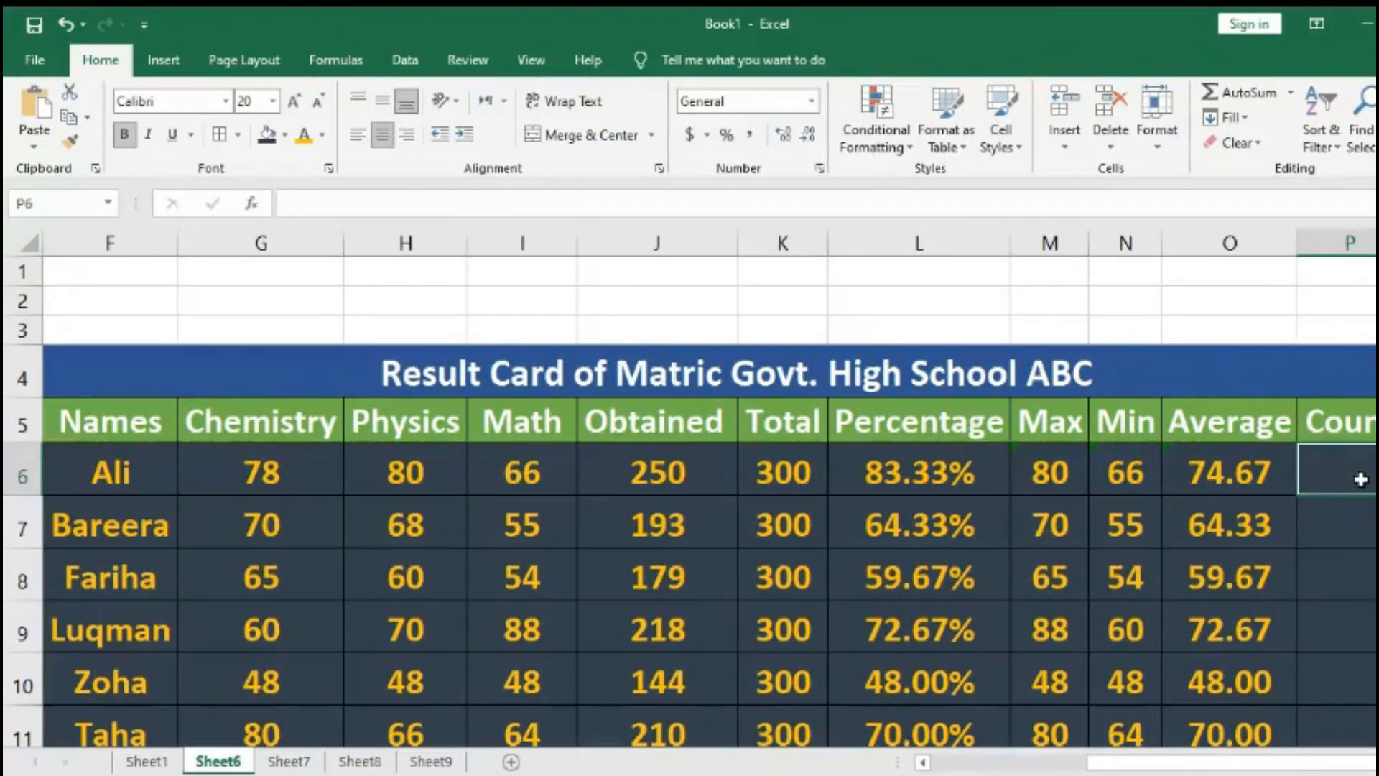
# - Enter a COUNT formula in P6 over the first student's name and three subject marks, F6:I6
pyautogui.write('=')
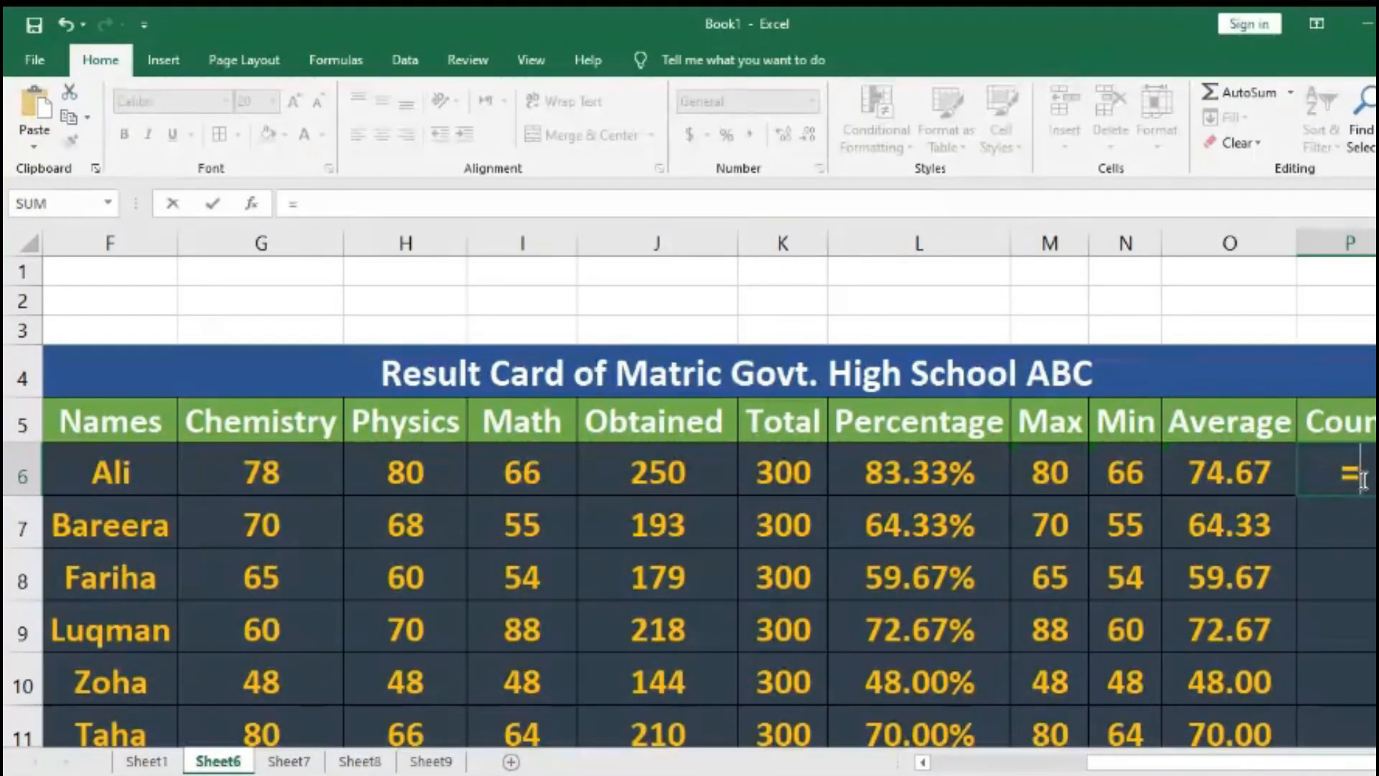
pyautogui.write('count')
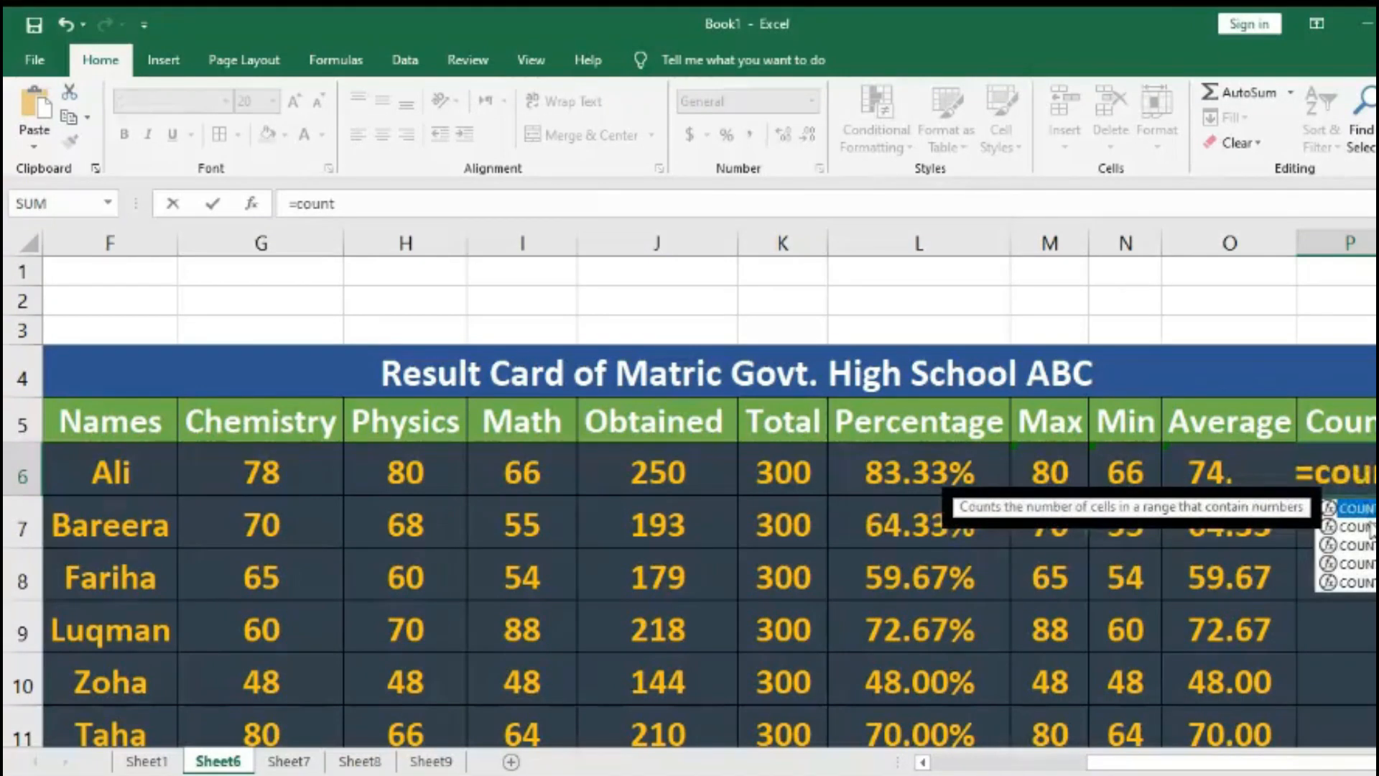
pyautogui.doubleClick(1365, 508)
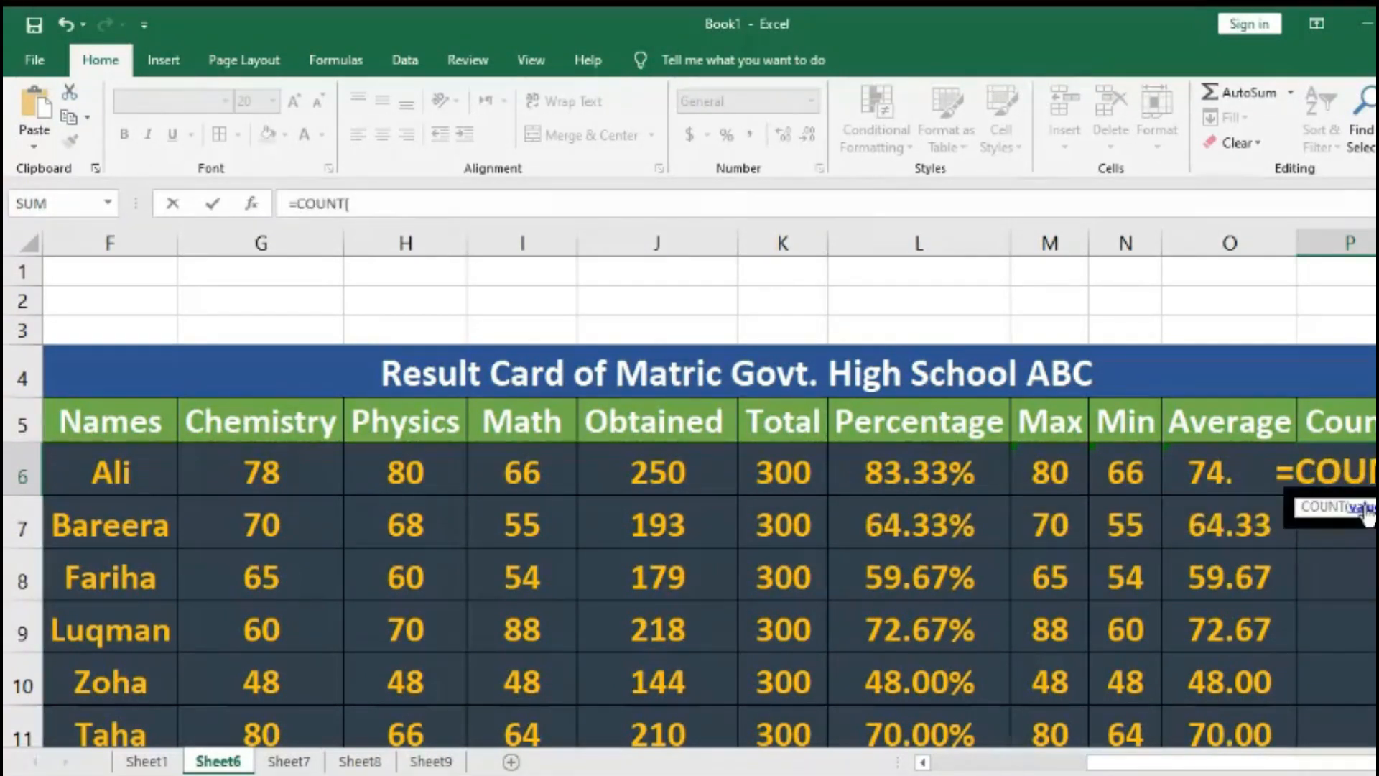
pyautogui.click(81, 479)
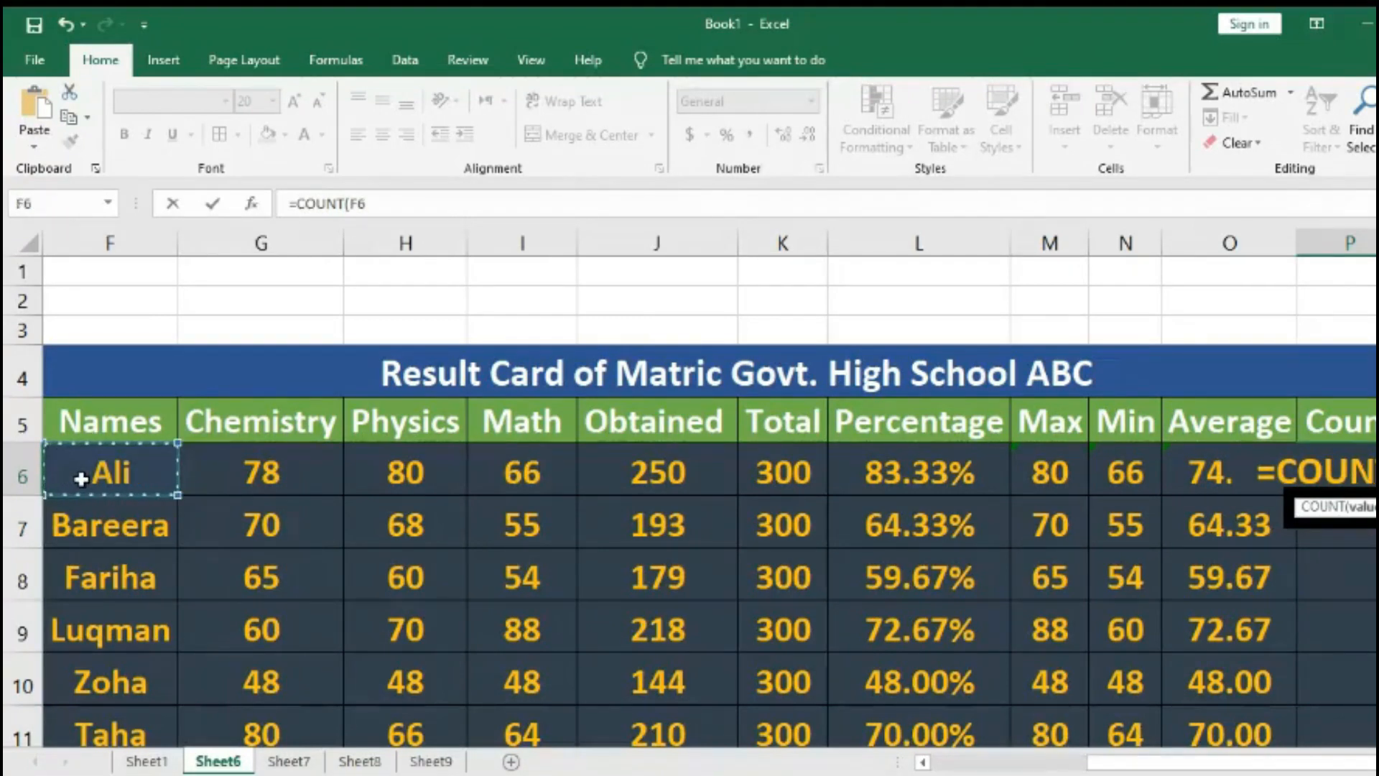
pyautogui.hotkey('shift', 'Right')
pyautogui.hotkey('shift', 'Right')
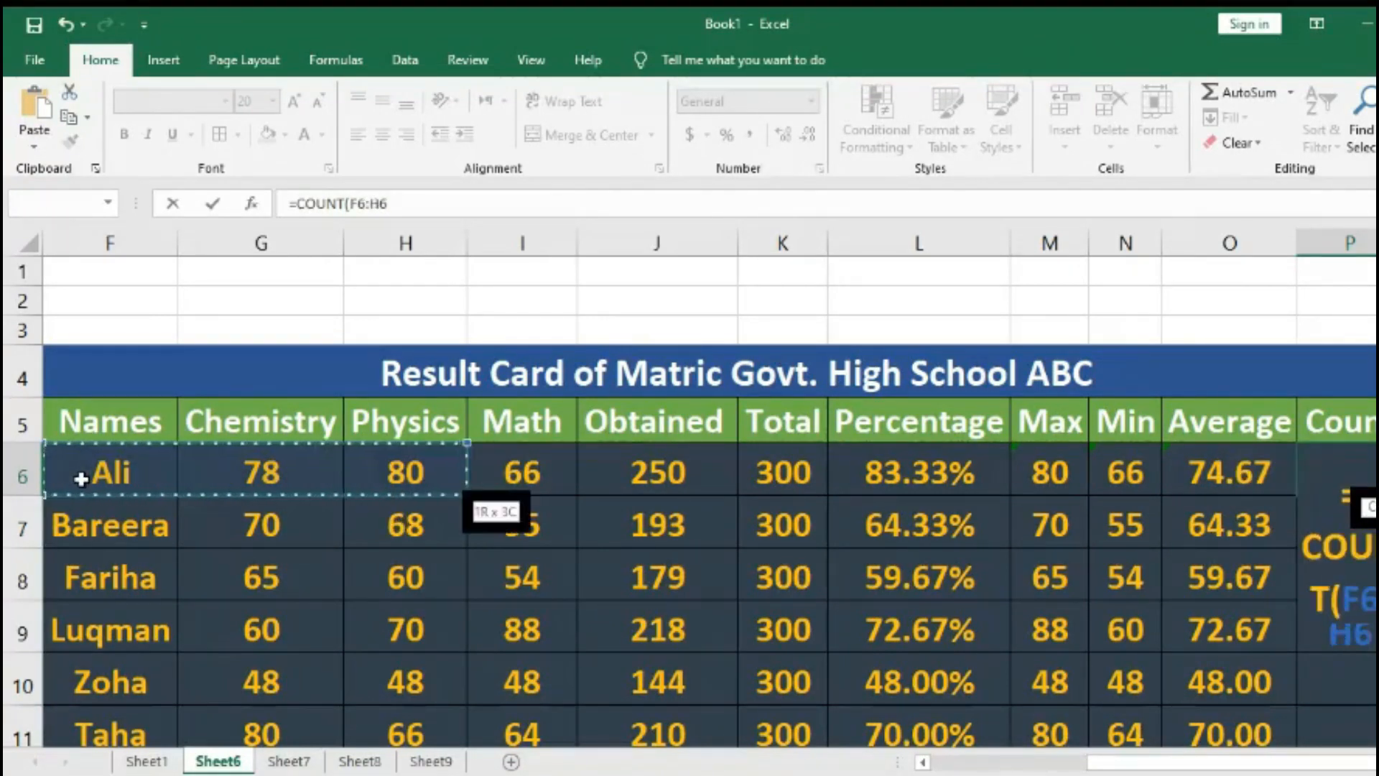
pyautogui.hotkey('shift', 'Right')
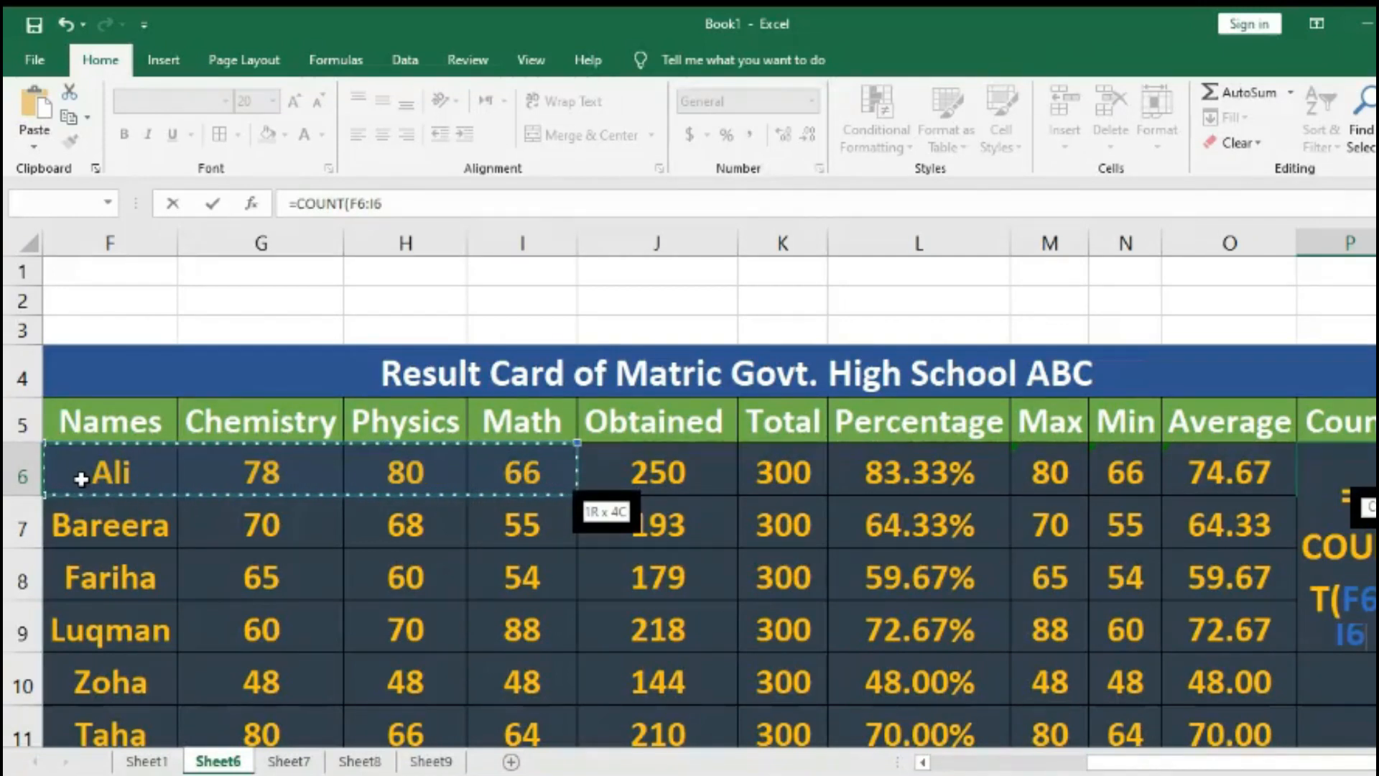
pyautogui.press('Return')
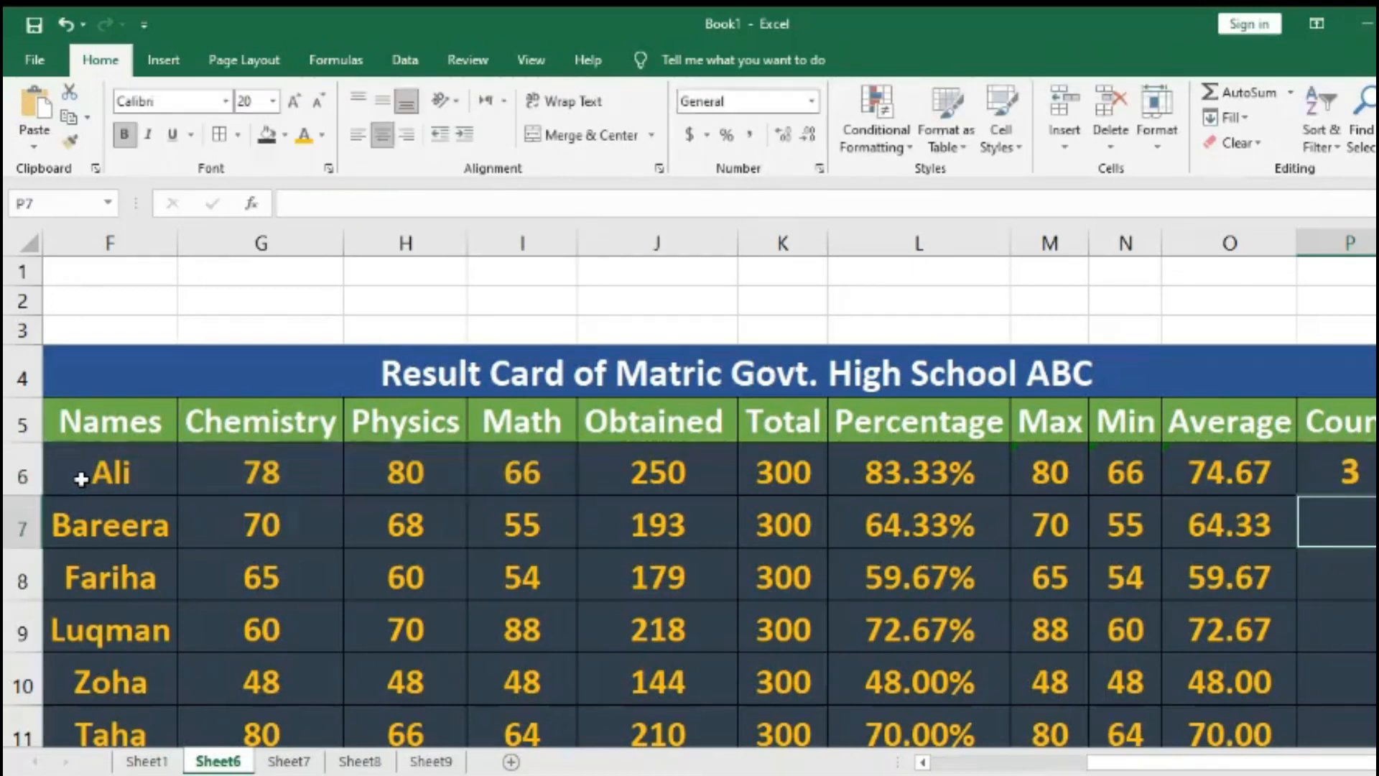
# - Fill the COUNT formula from P6 down the Count column for all students
pyautogui.press('Up')
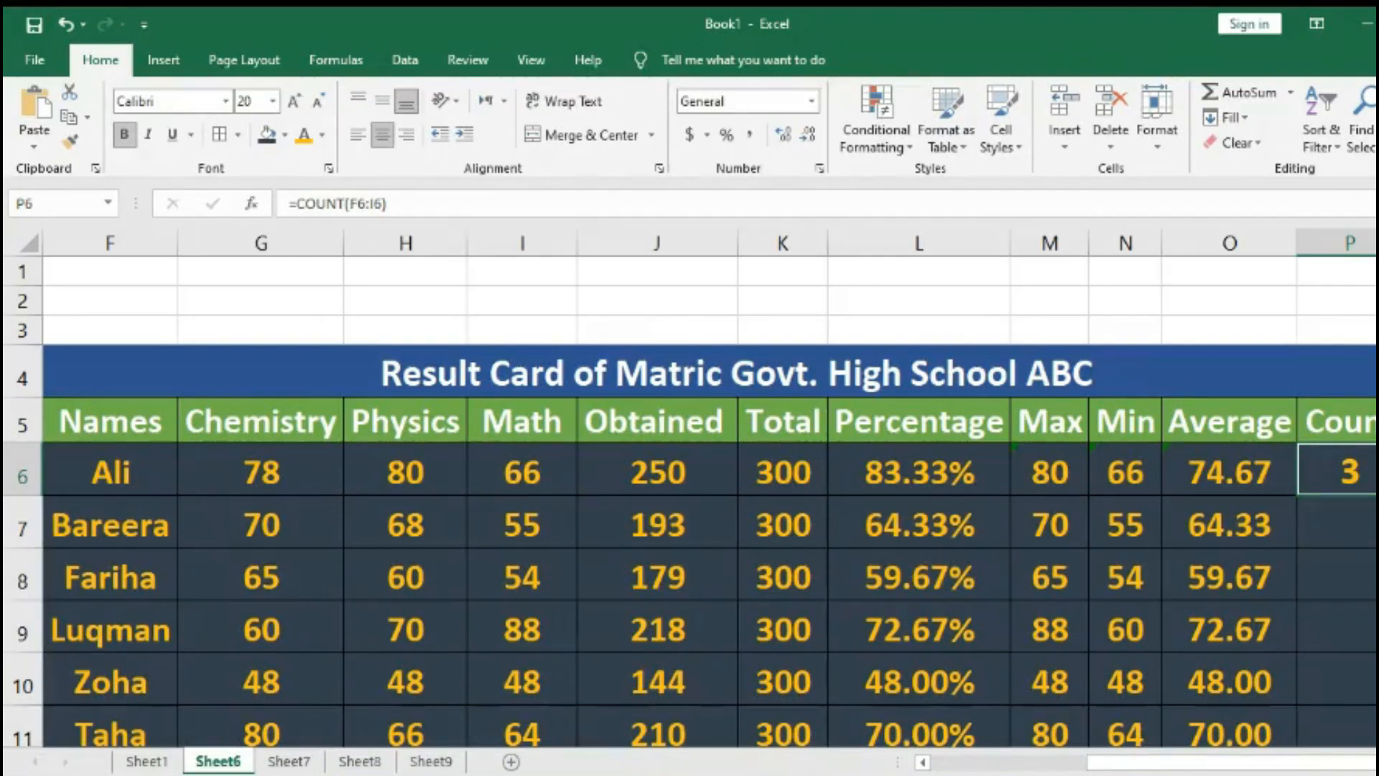
pyautogui.doubleClick(1373, 494)
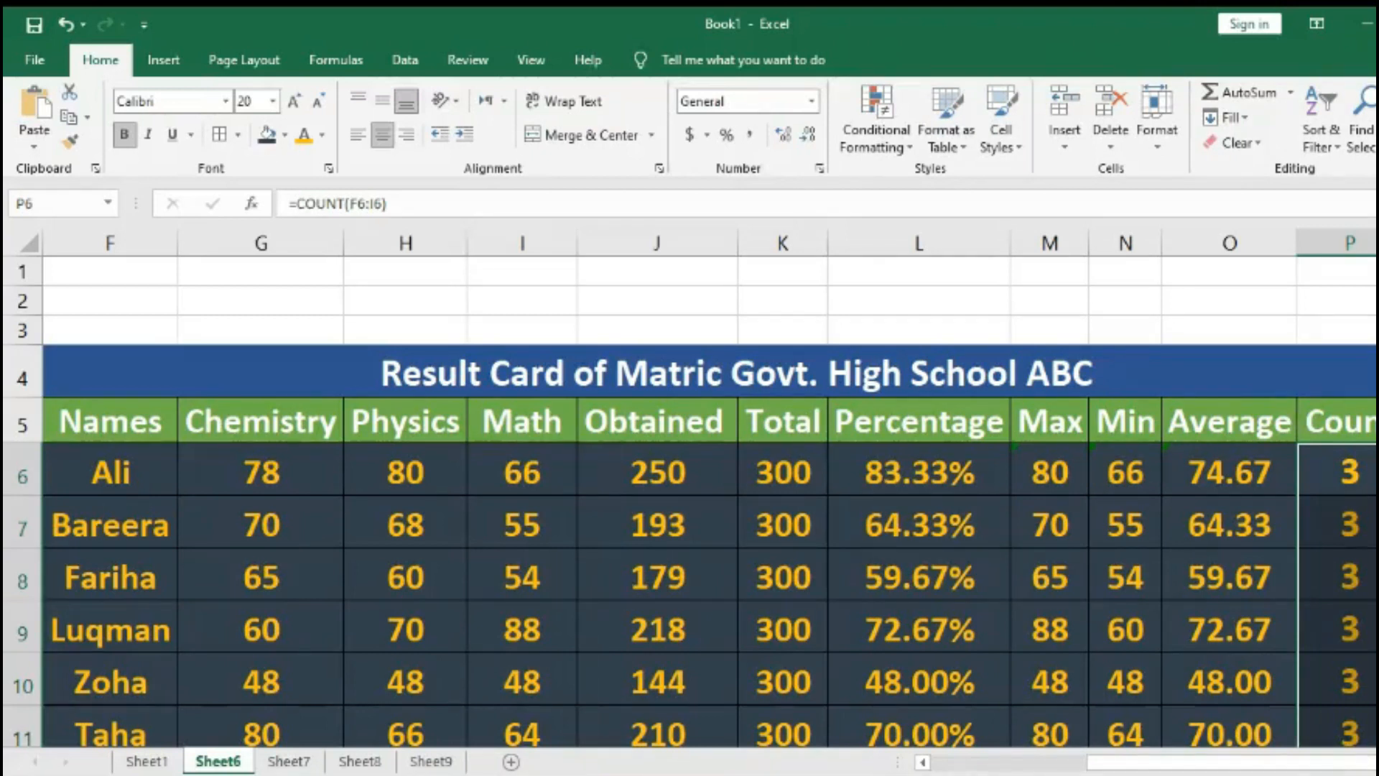
# - Edit the COUNT formula in P6 so that its range is G6:M6, from Chemistry through Max
pyautogui.click(1350, 472)
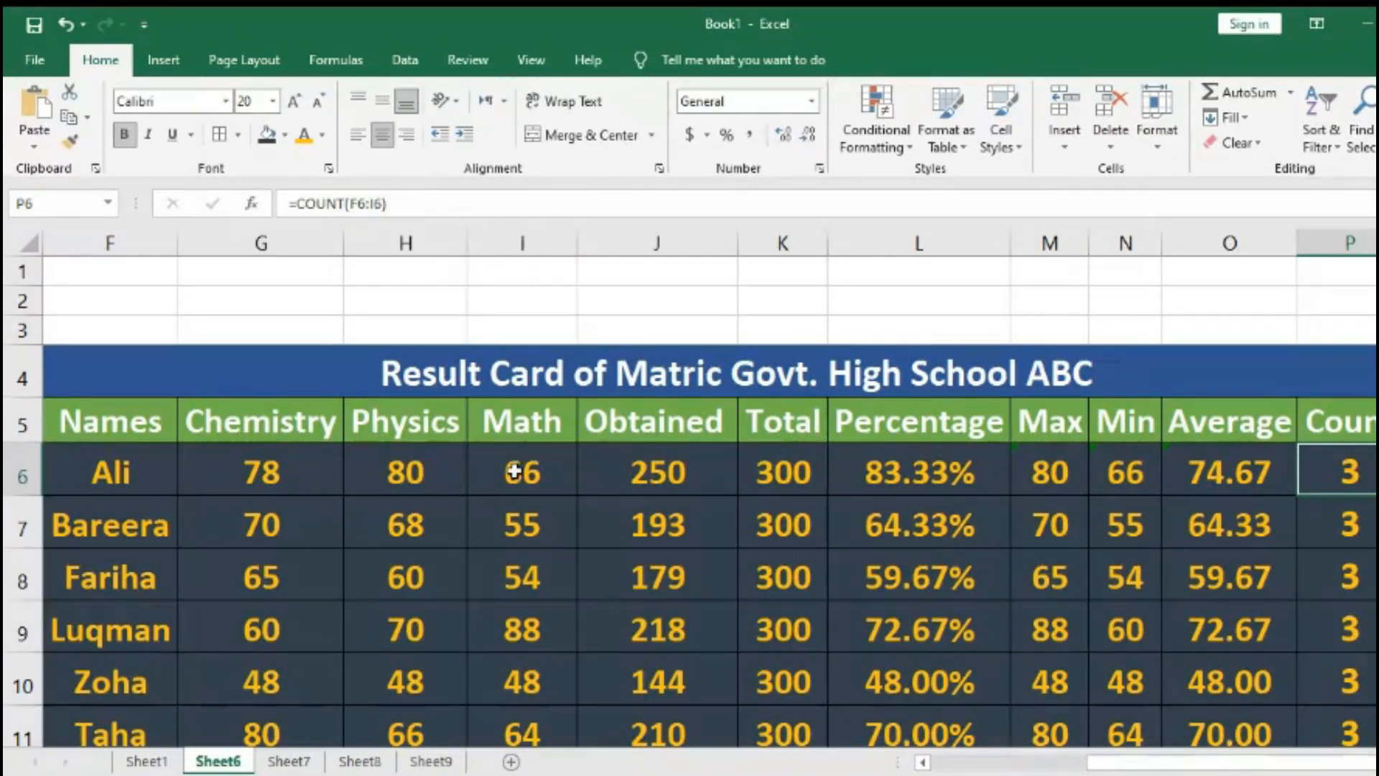
pyautogui.click(359, 204)
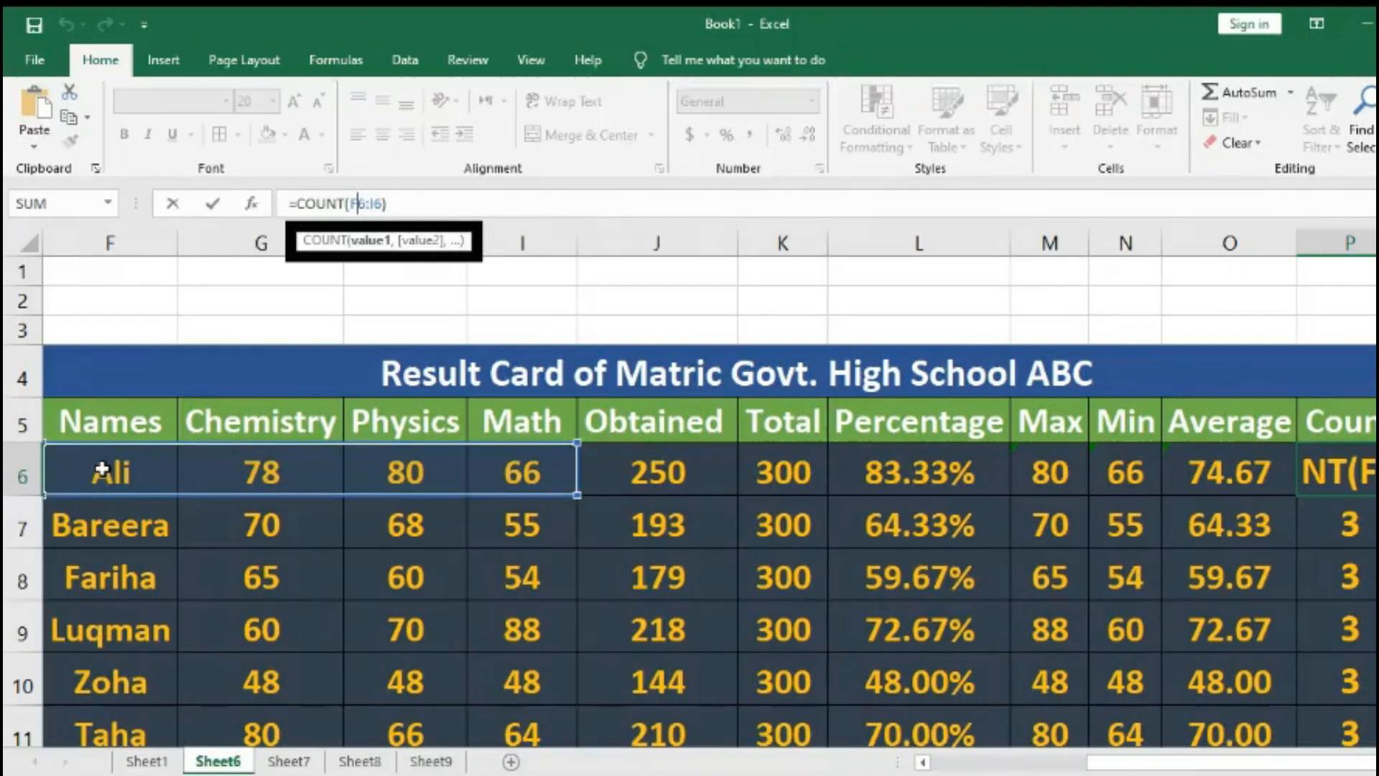
pyautogui.press('BackSpace')
pyautogui.write('G')
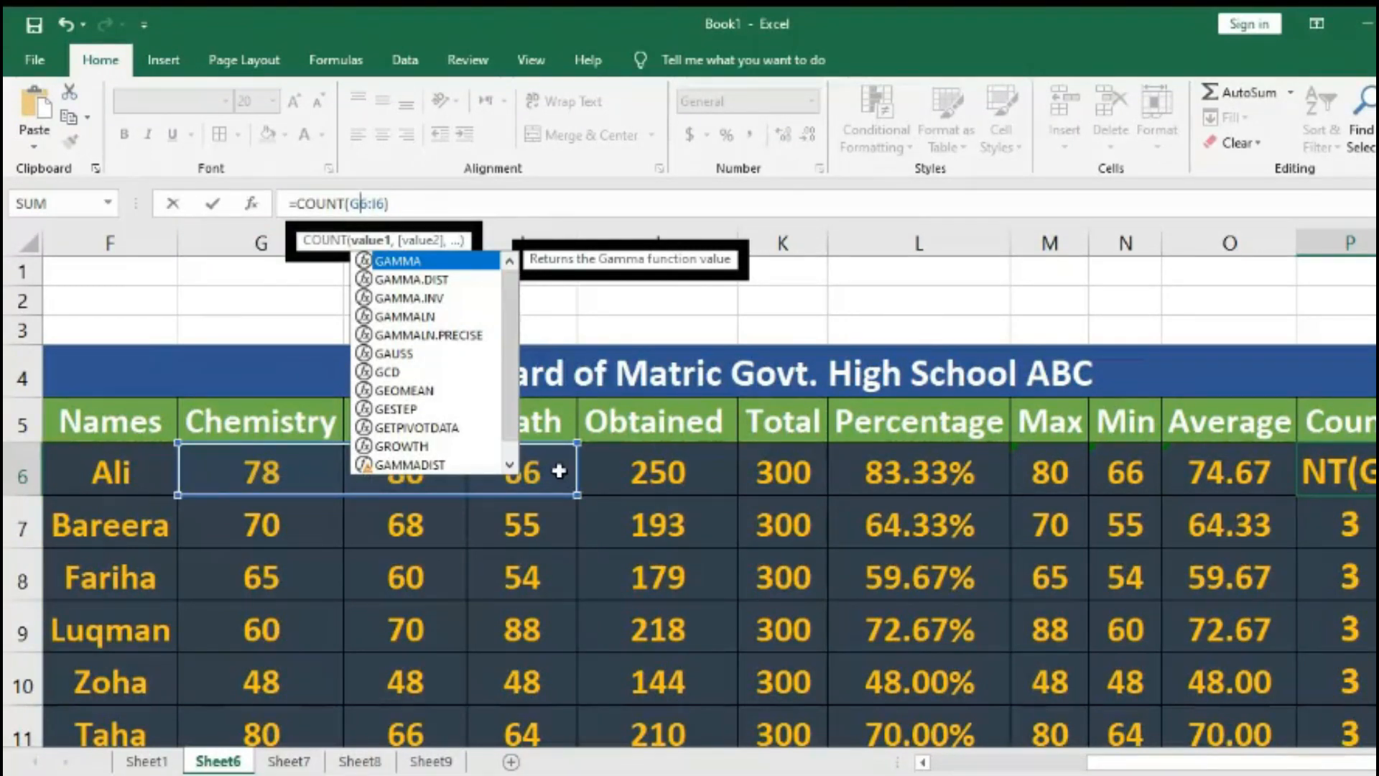
pyautogui.click(375, 203)
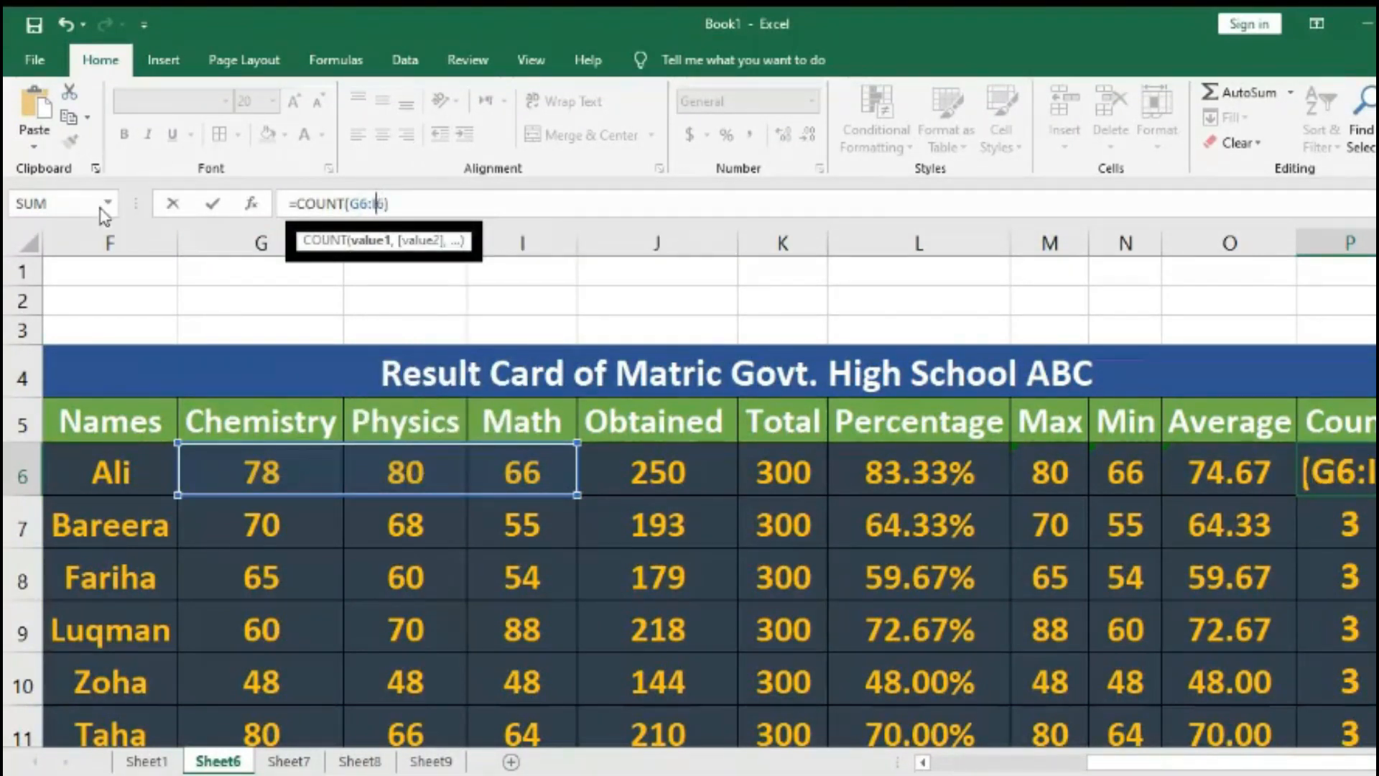
pyautogui.press('Delete')
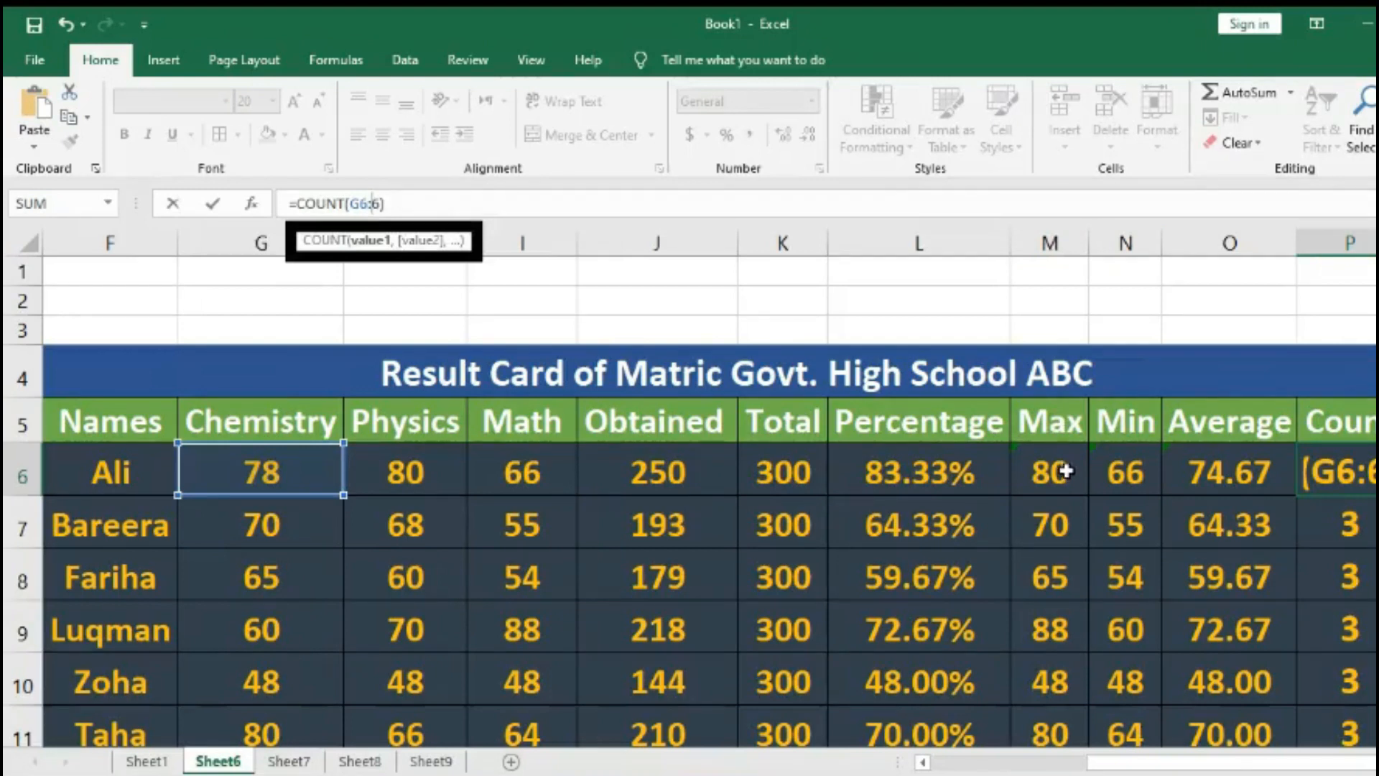
pyautogui.write('M')
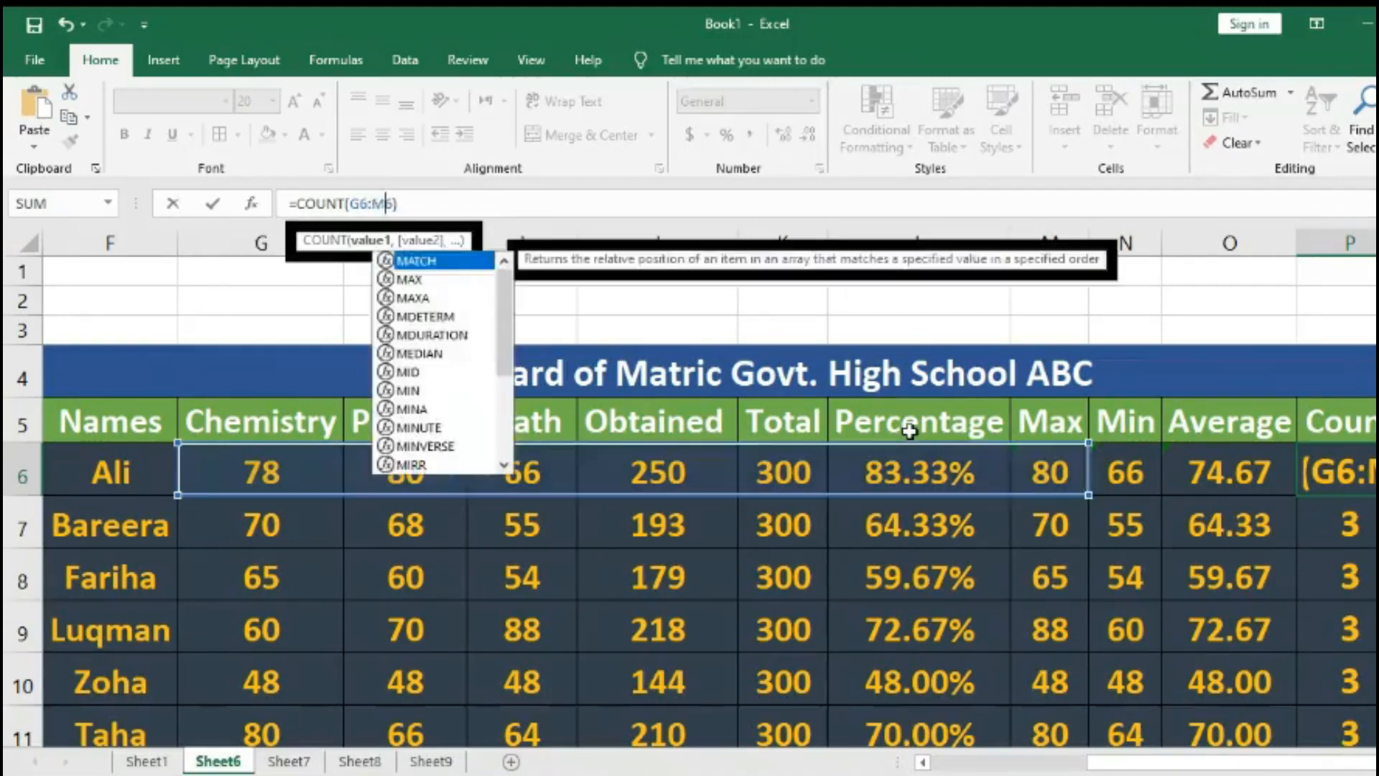
pyautogui.press('Return')
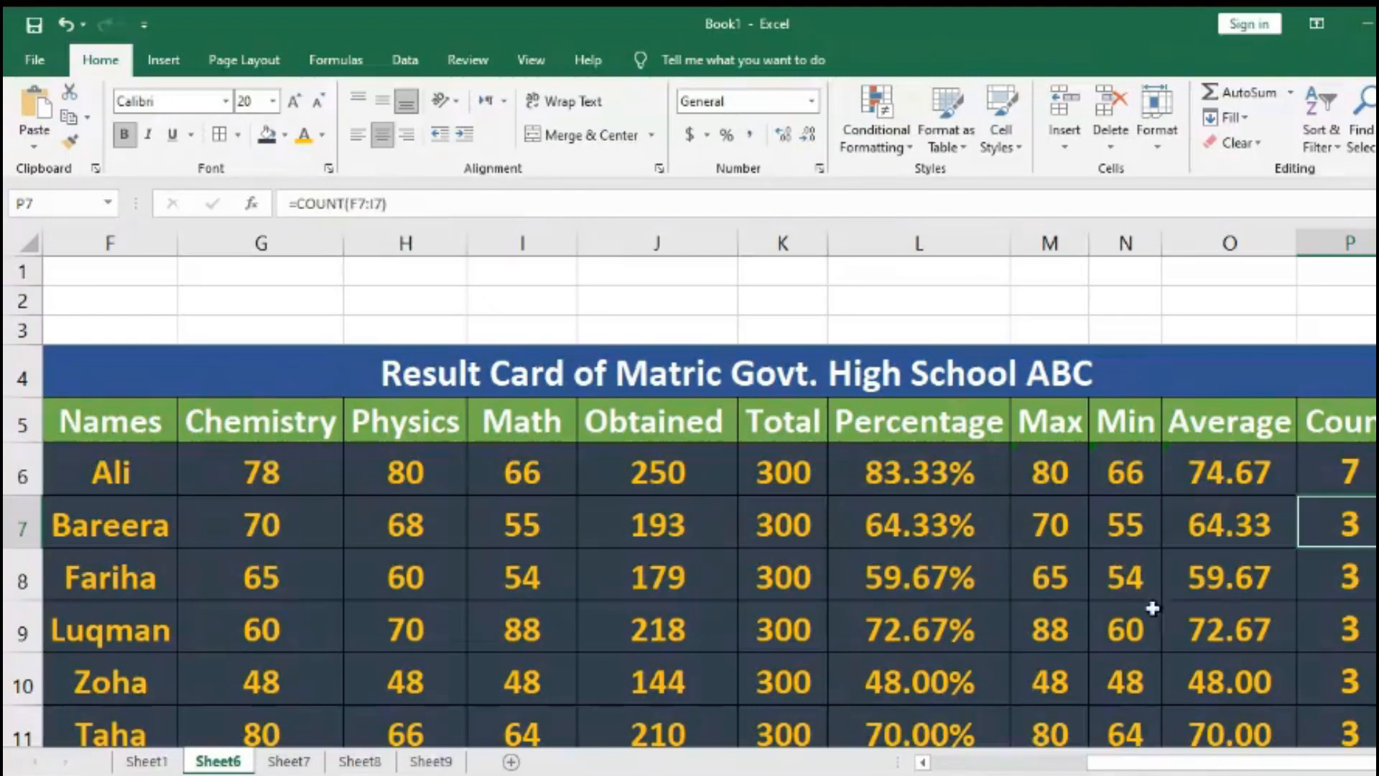
# - Refill the Count column for all students with the edited G6:M6 COUNT formula from P6
pyautogui.click(1349, 474)
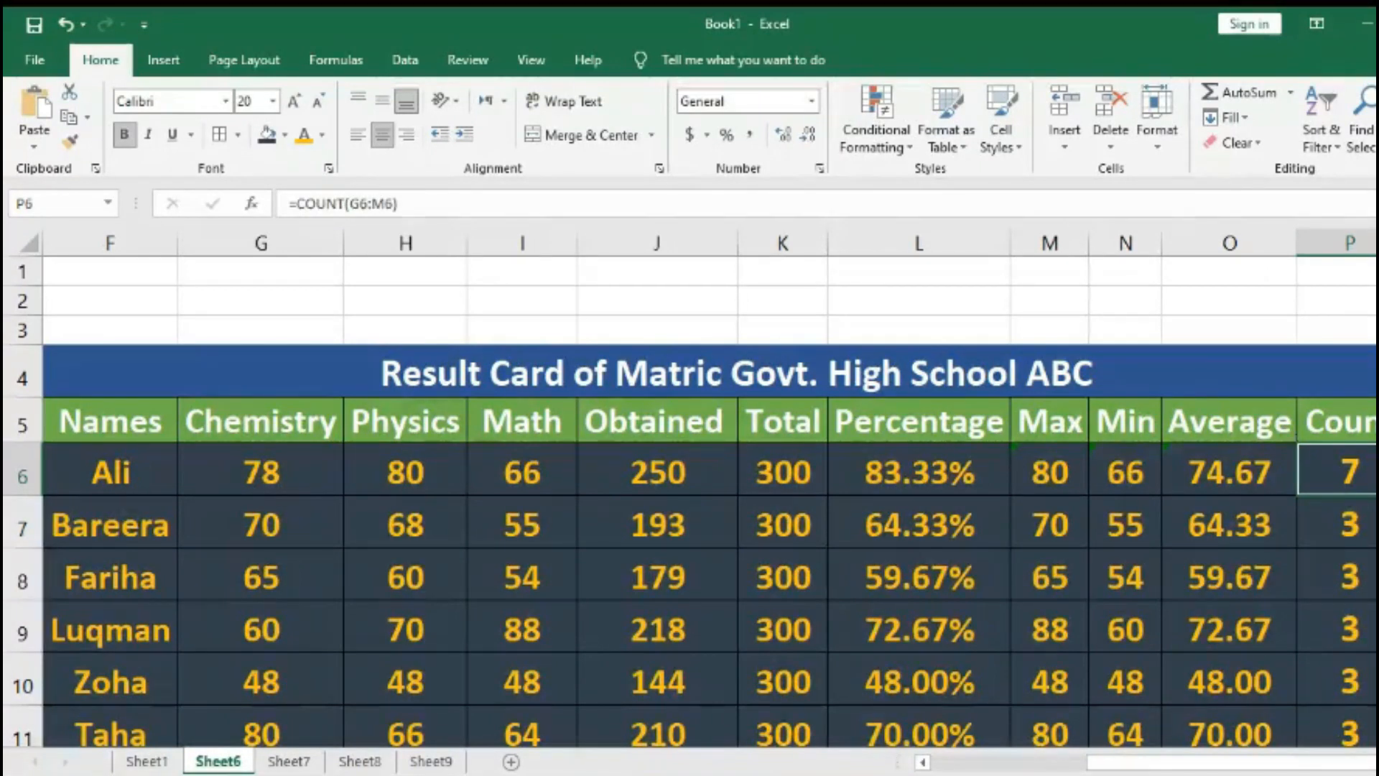
pyautogui.doubleClick(1373, 495)
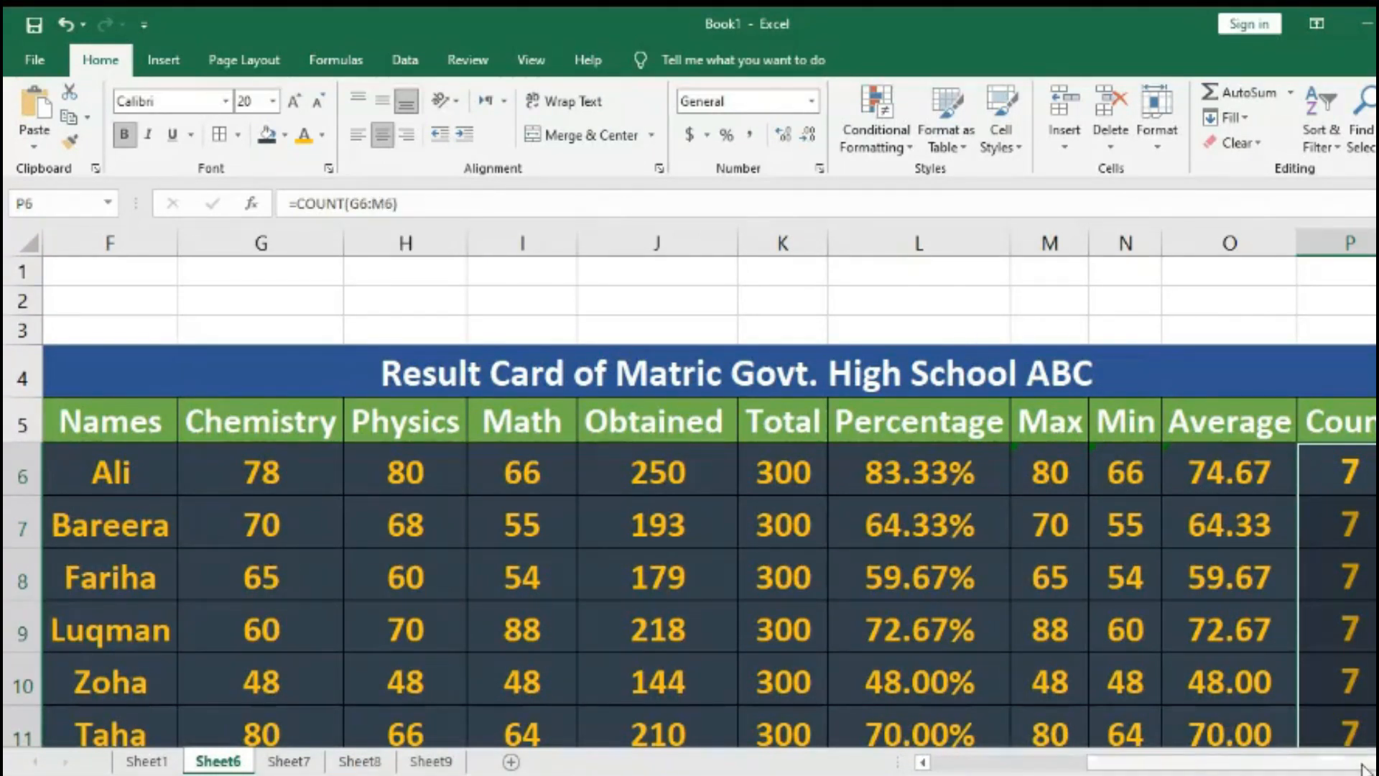
# - Start an IF formula in Q6, the first student's Grades cell
pyautogui.moveTo(1335, 763); pyautogui.dragTo(1366, 762)
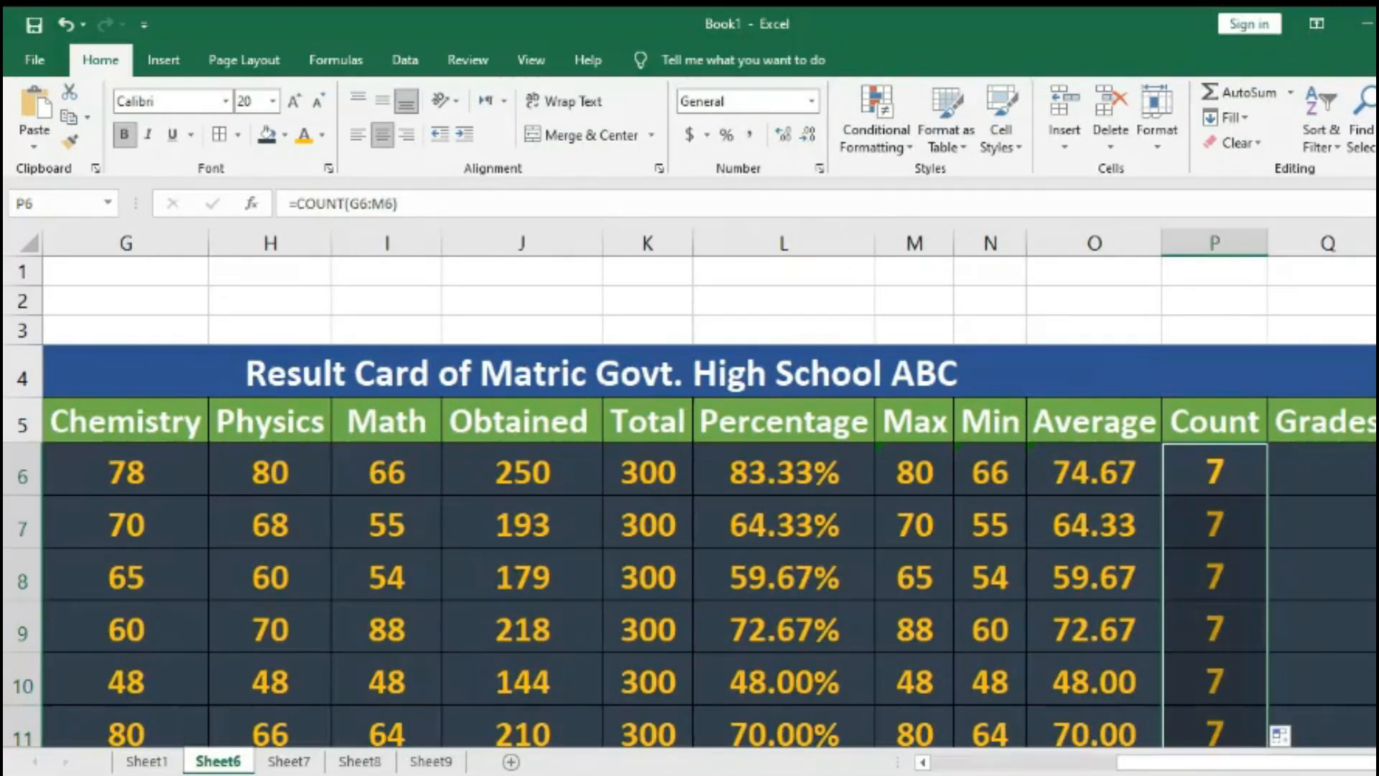
pyautogui.scroll(-1, 690, 503)
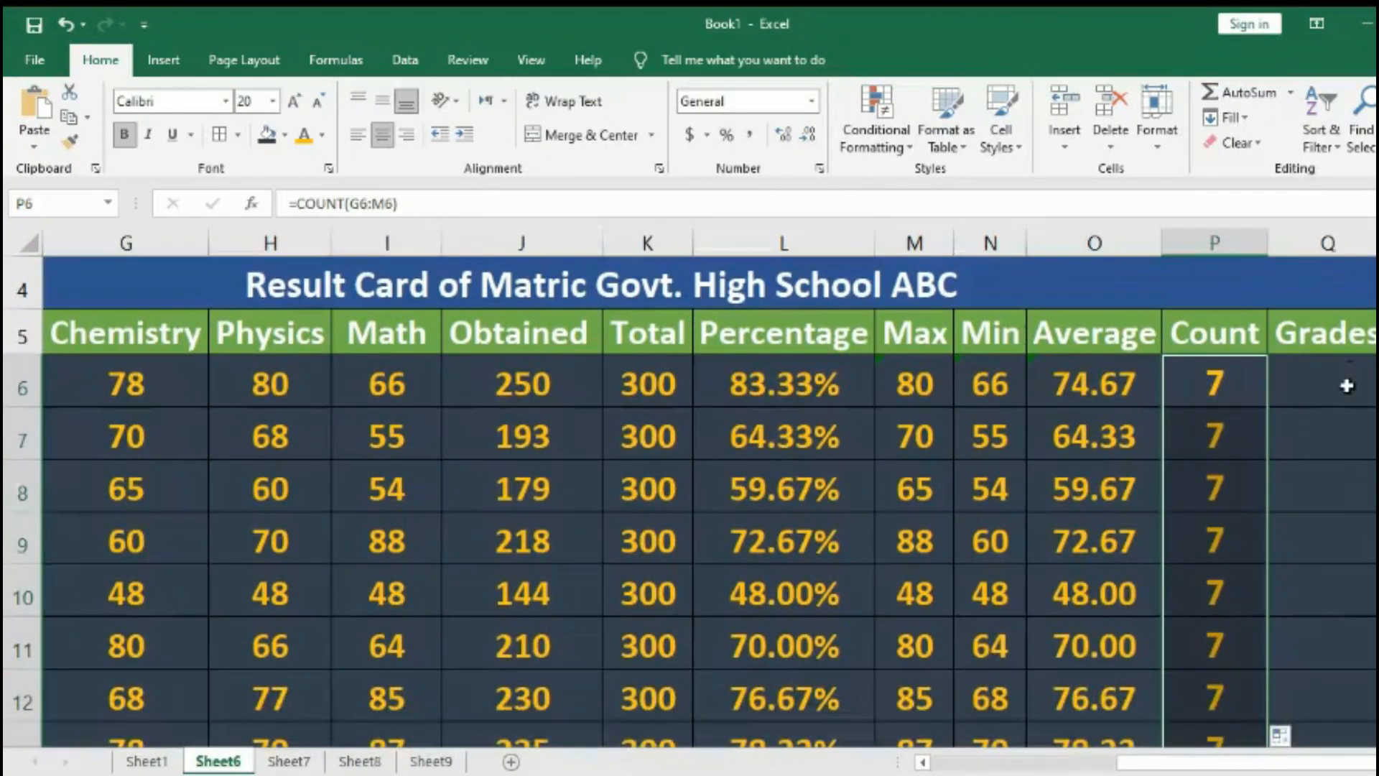
pyautogui.click(1346, 385)
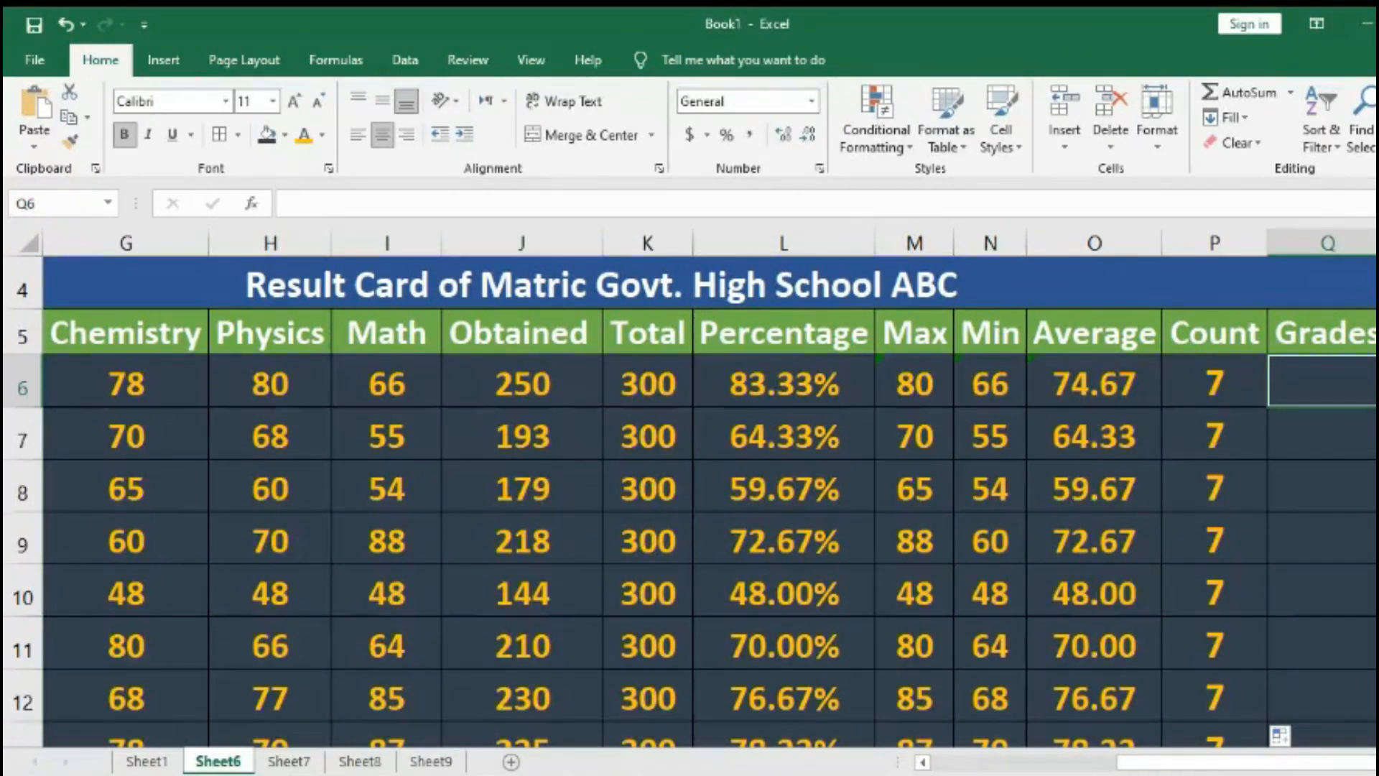
pyautogui.click(1086, 379)
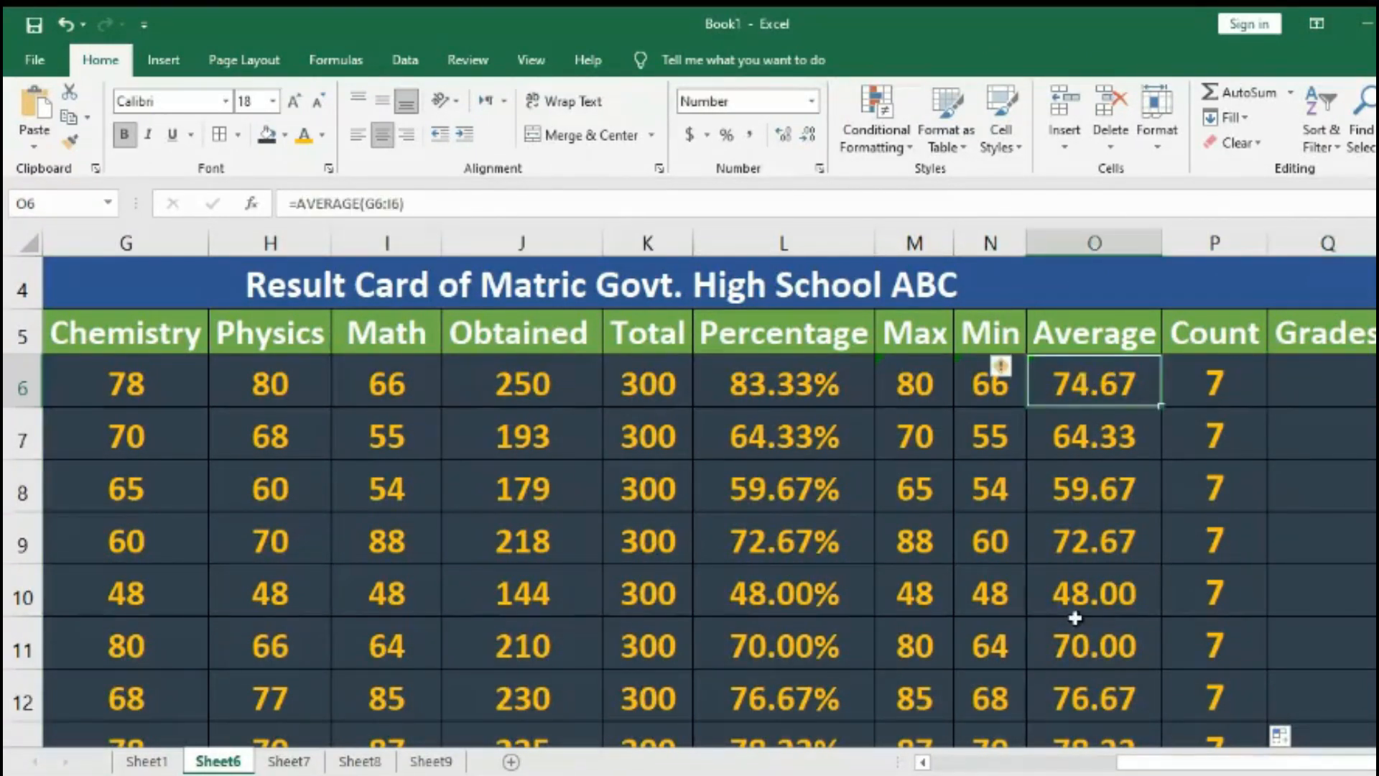
pyautogui.click(1336, 388)
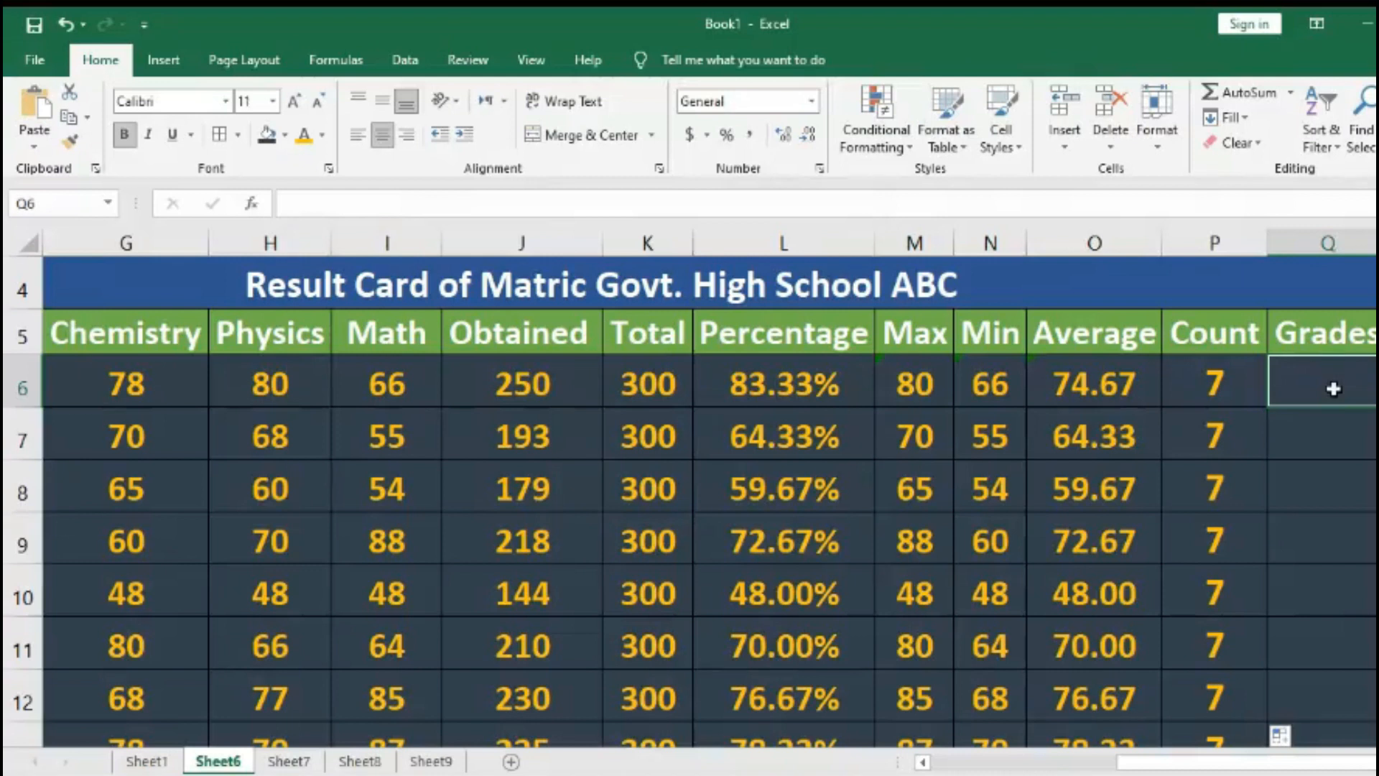
pyautogui.doubleClick(1334, 388)
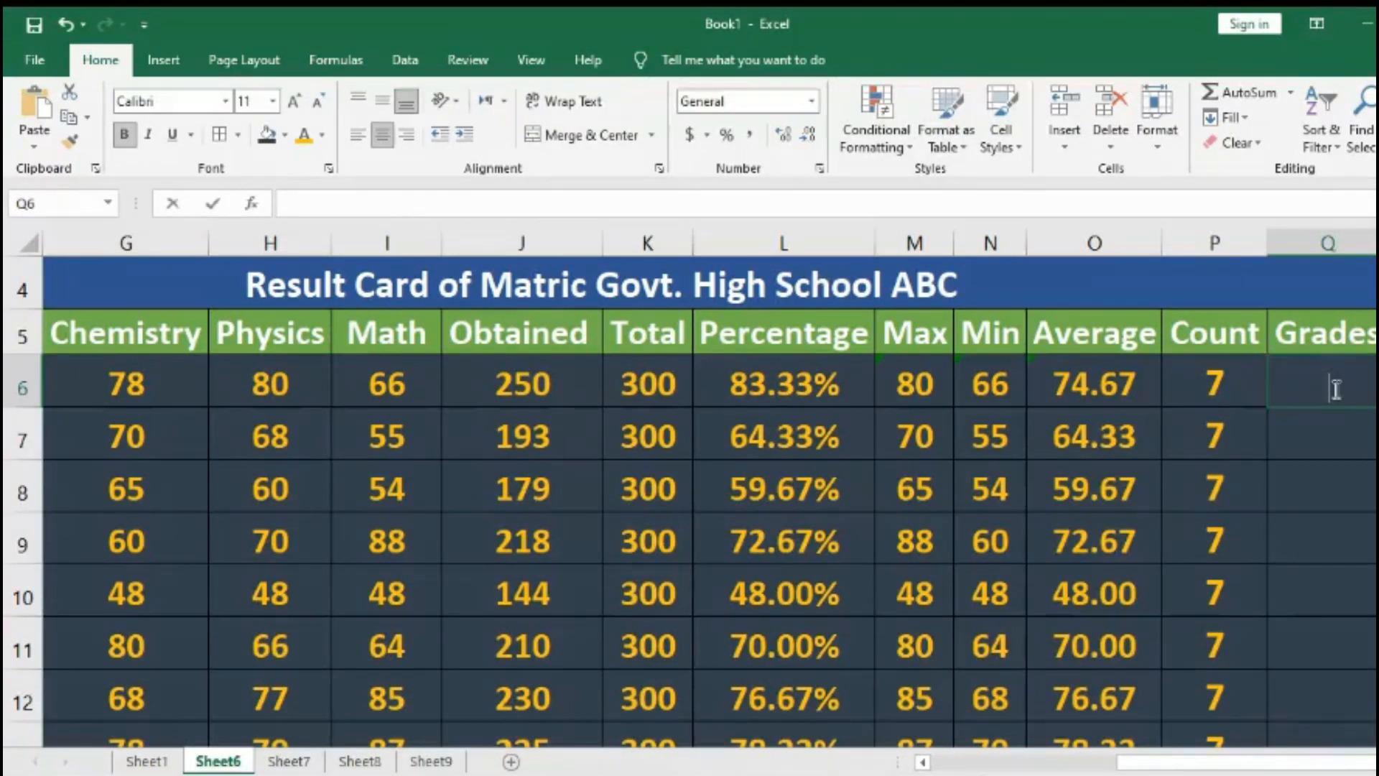
pyautogui.write('=')
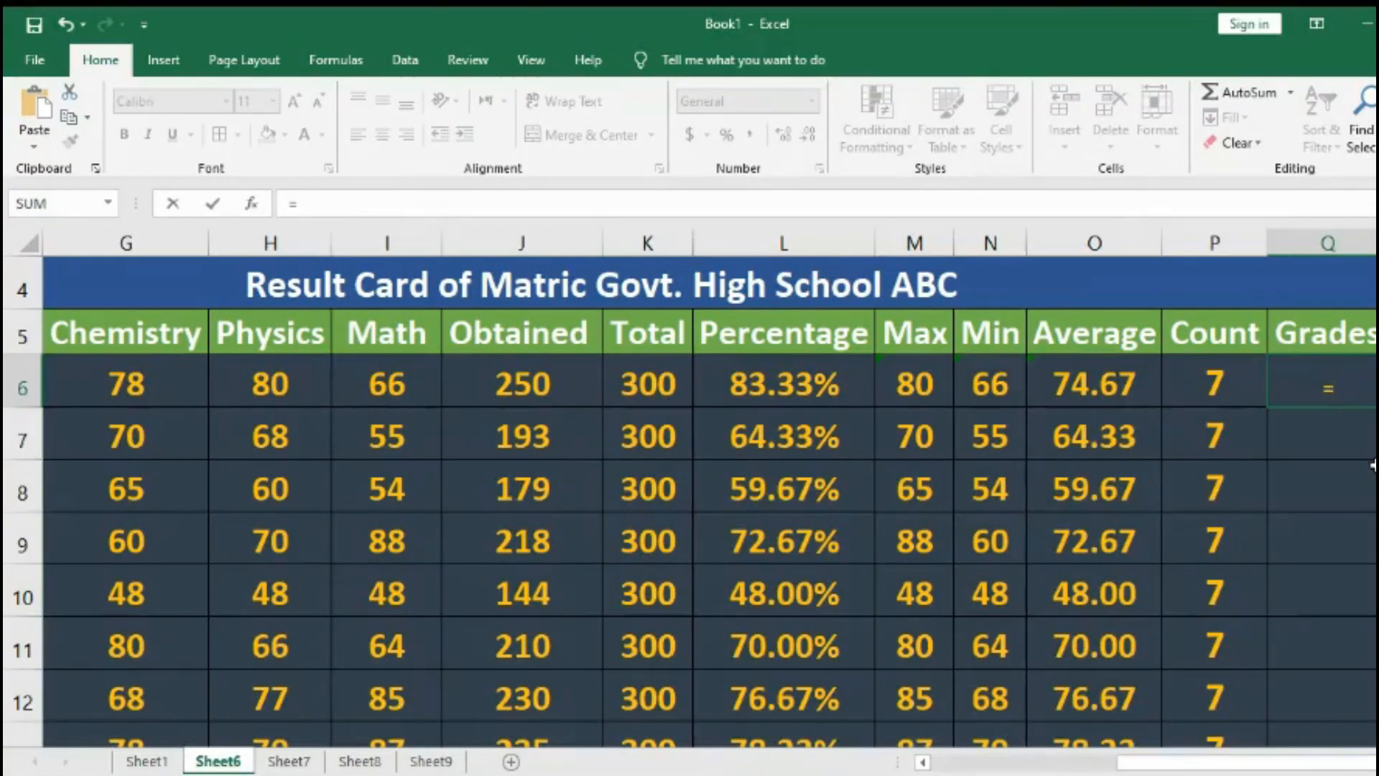
pyautogui.write('if')
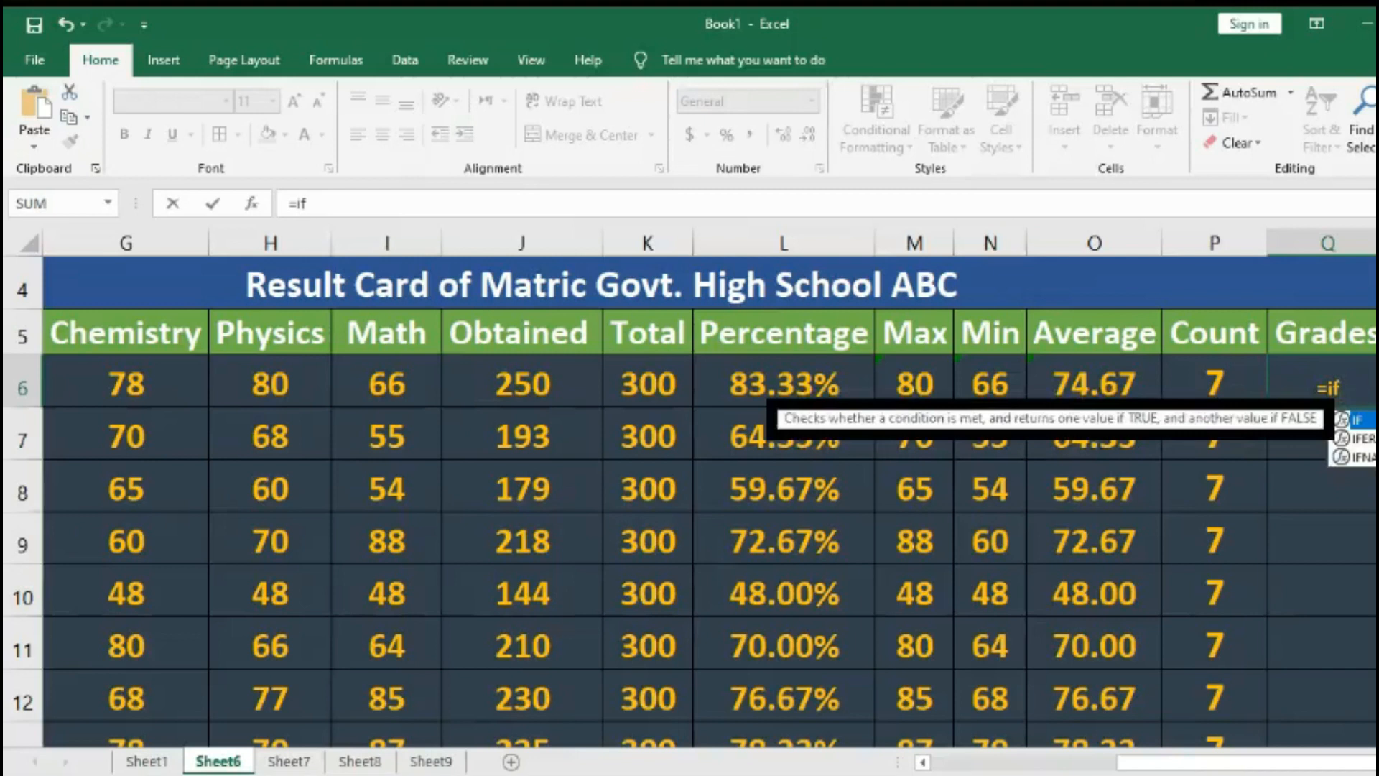
pyautogui.doubleClick(1360, 419)
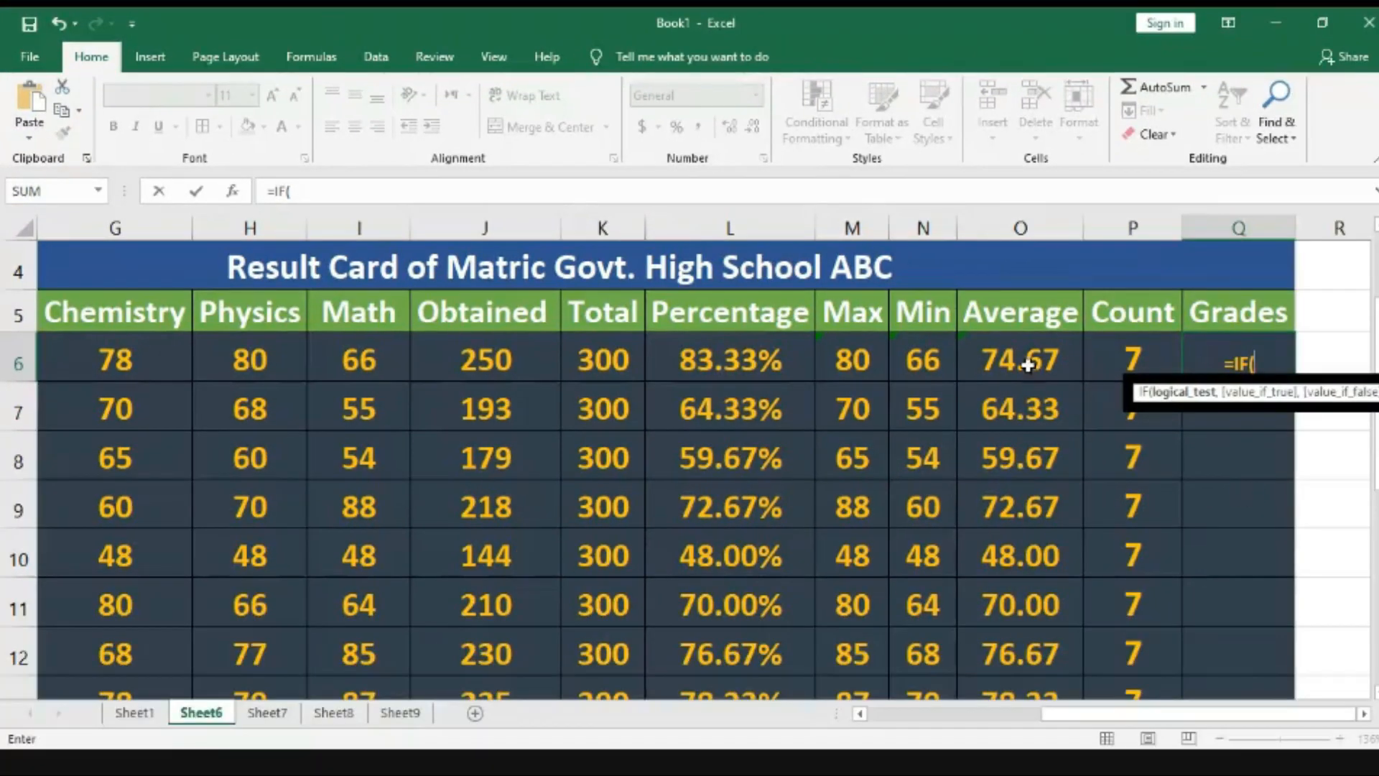
# - Enter the IF test O6>=80 on the first student's Average, with "A" as the value if true
pyautogui.click(1017, 358)
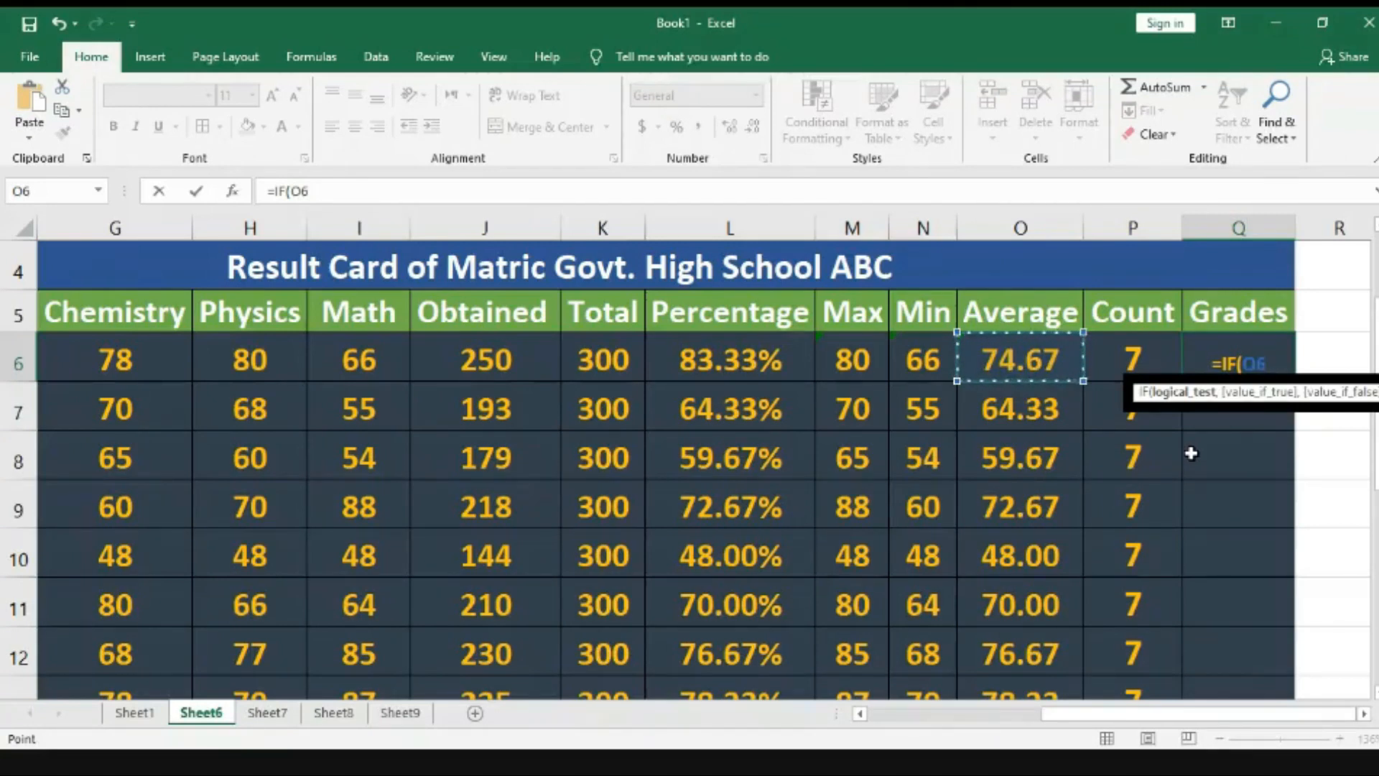
pyautogui.write('>=')
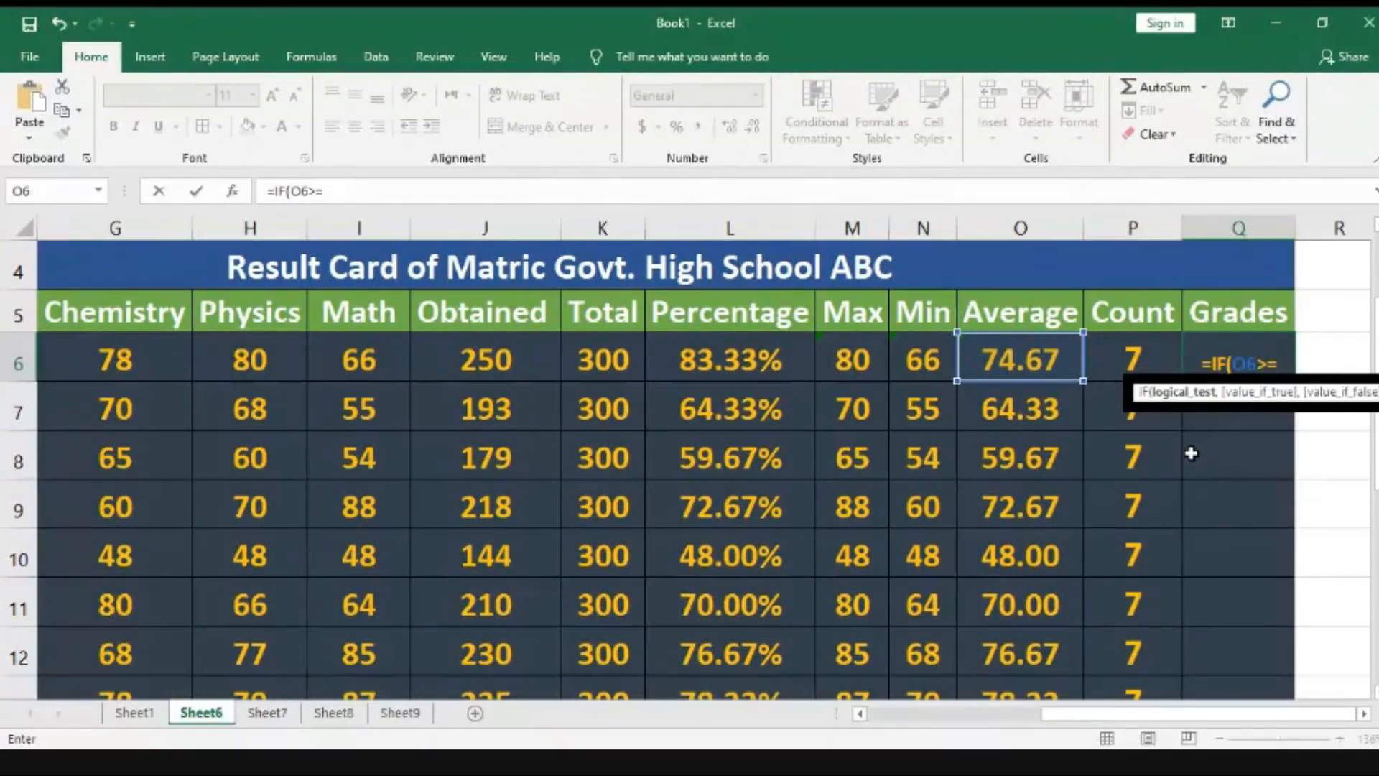
pyautogui.write('80')
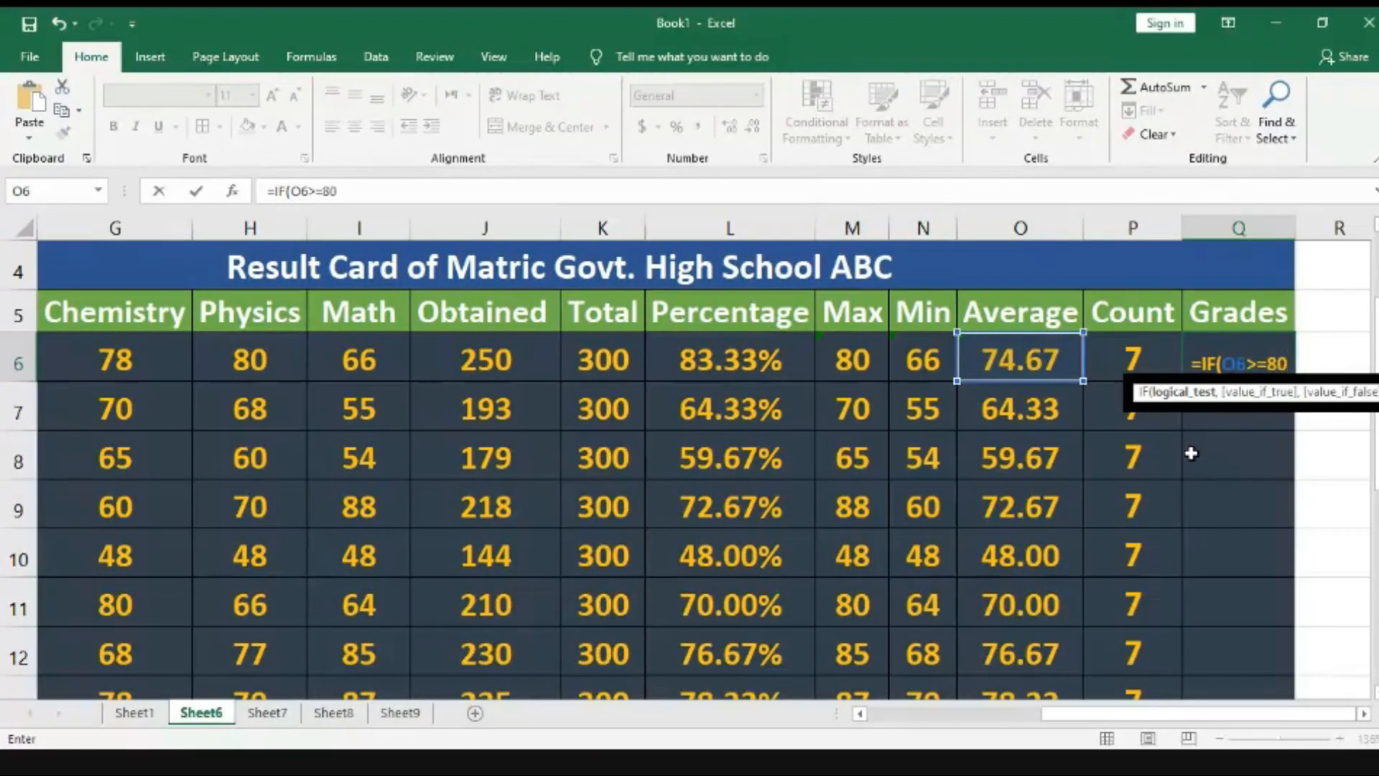
pyautogui.write(',')
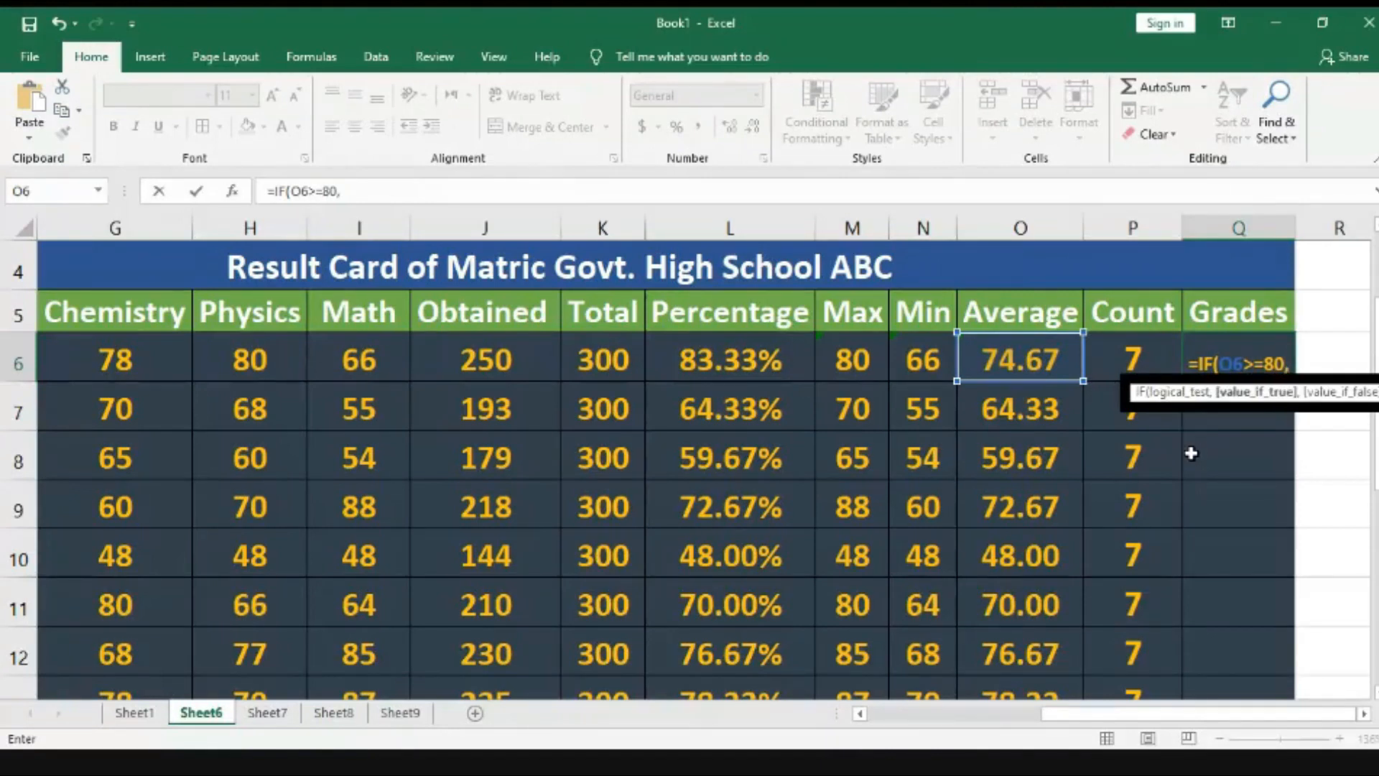
pyautogui.write('"')
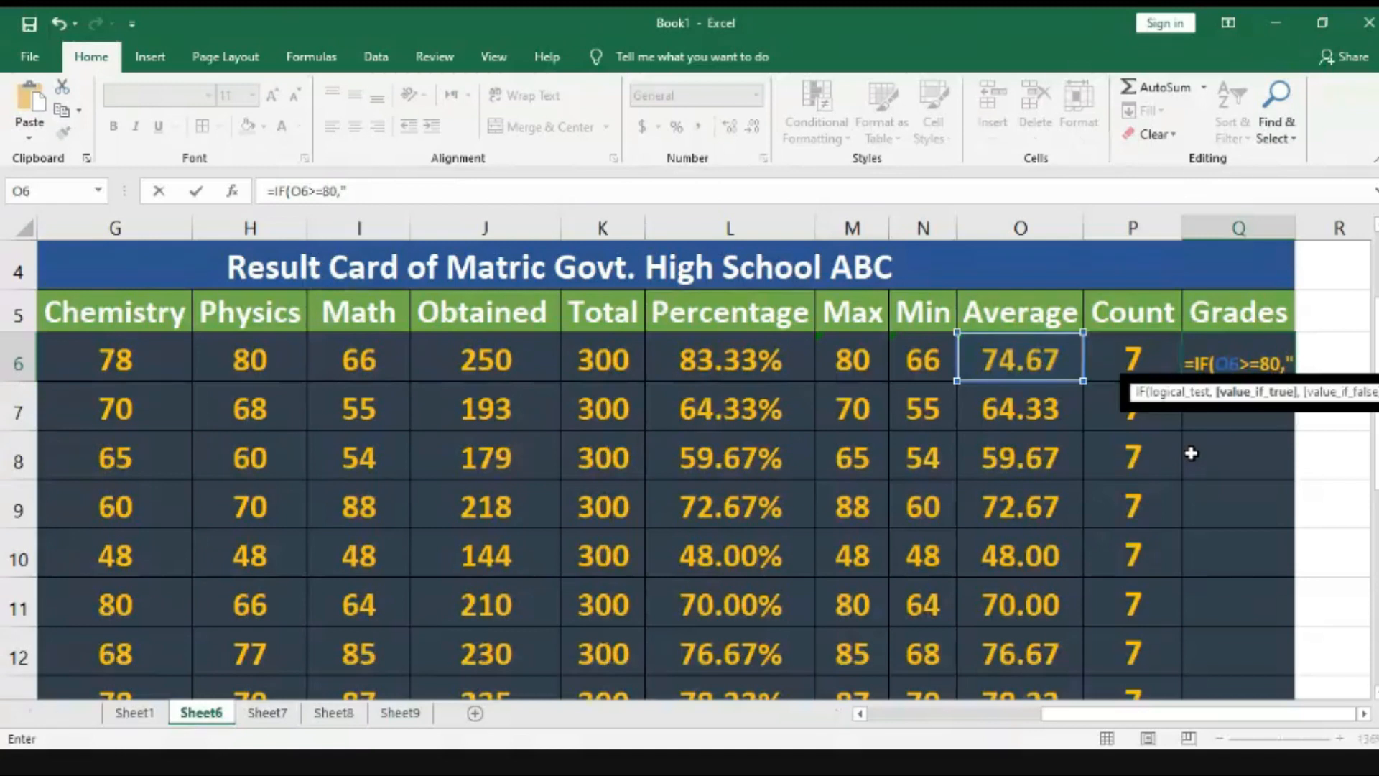
pyautogui.write('A",')
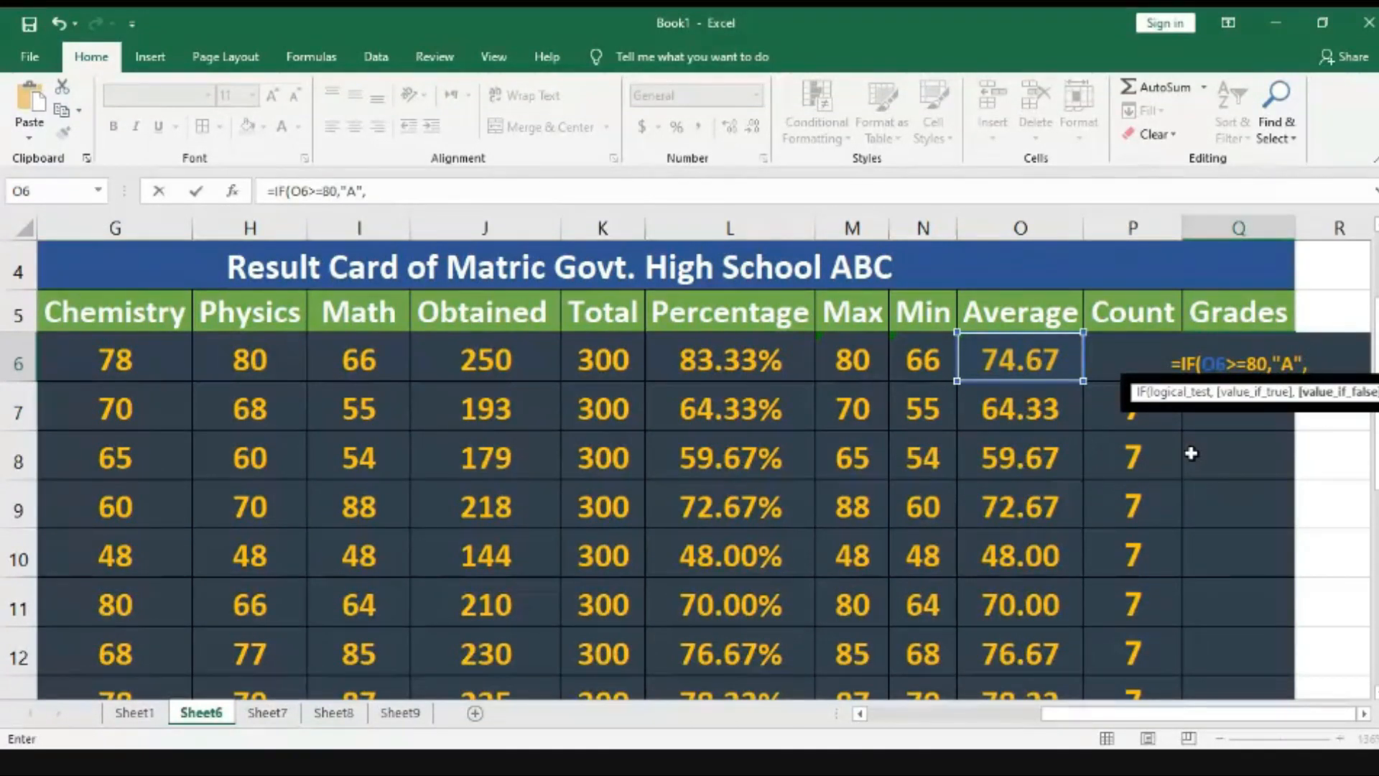
pyautogui.click(1246, 362)
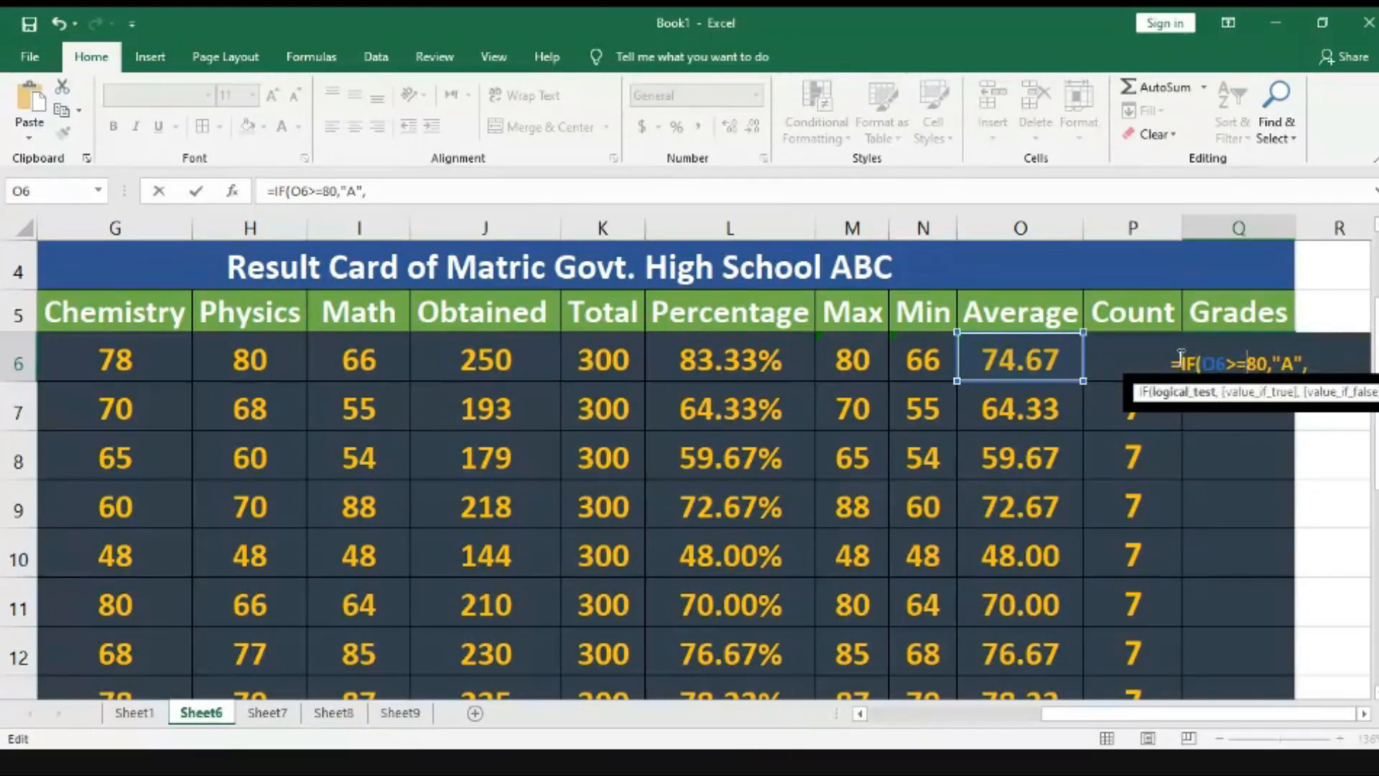
pyautogui.press('BackSpace')
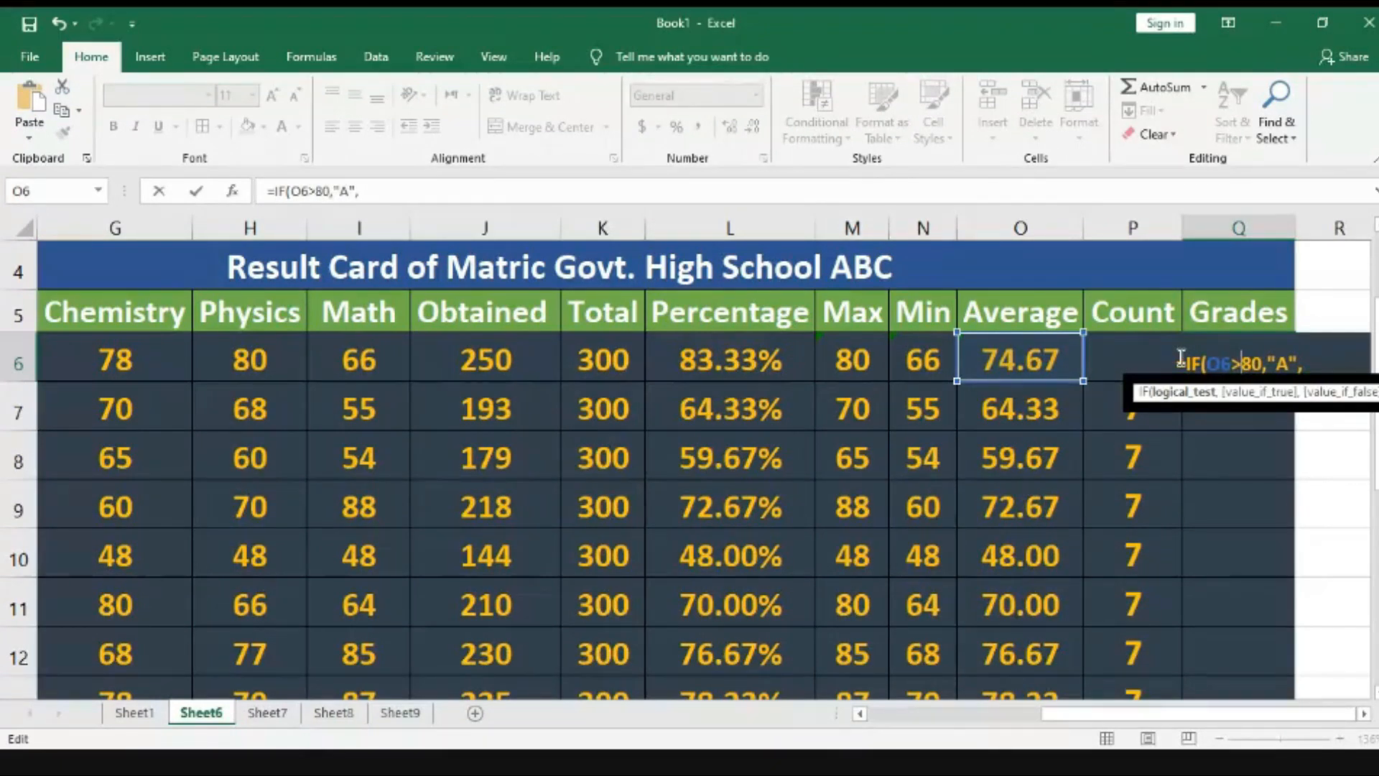
pyautogui.write('=')
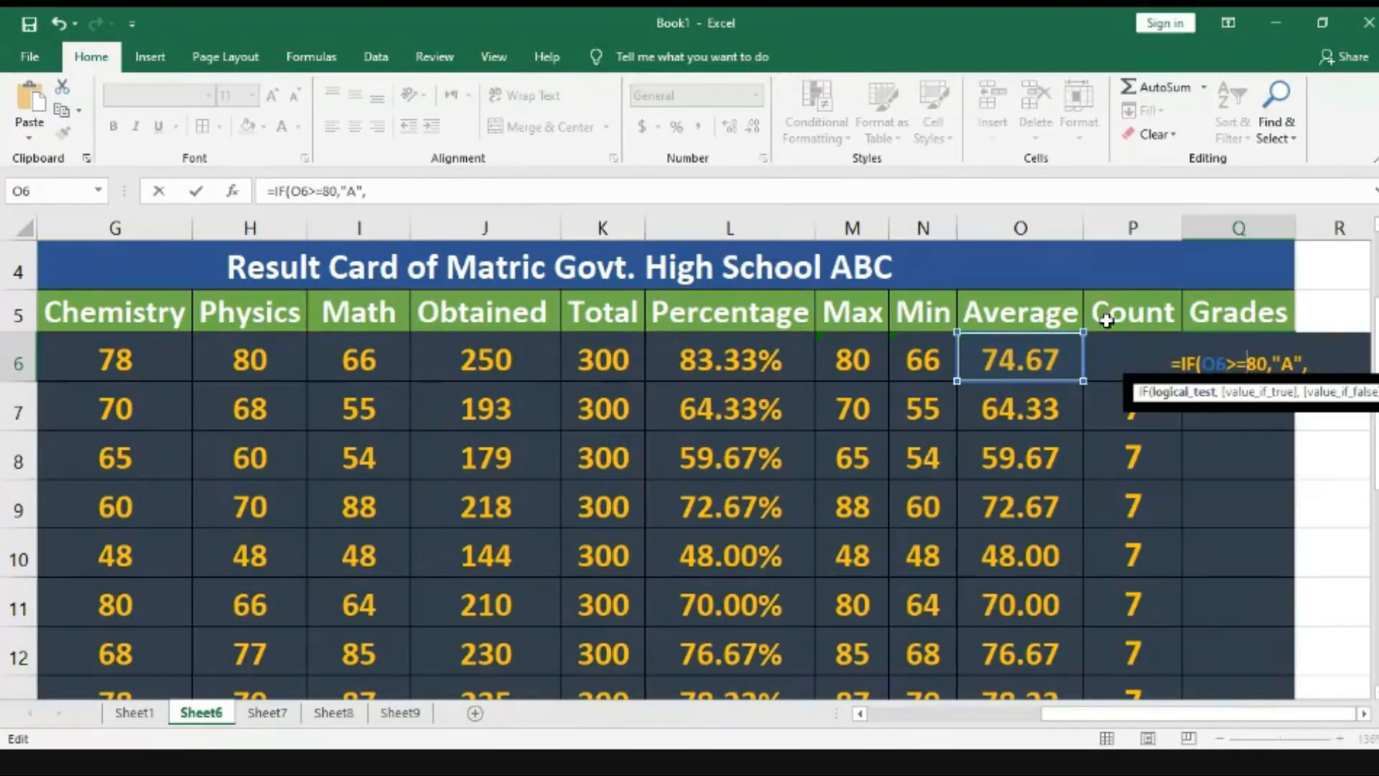
# - Nest a second IF at the end of the Q6 formula, testing O6>=70 and returning "B" if true
pyautogui.press('End')
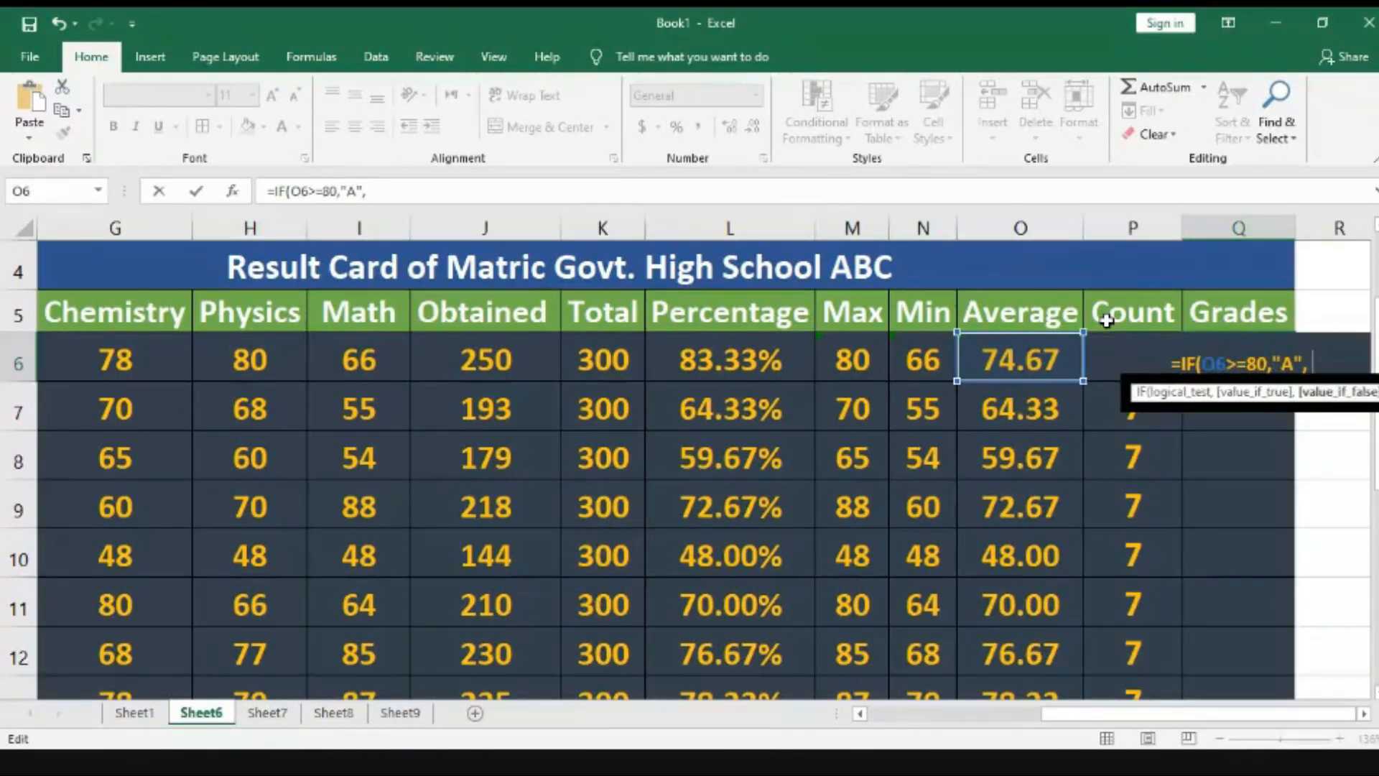
pyautogui.write('if')
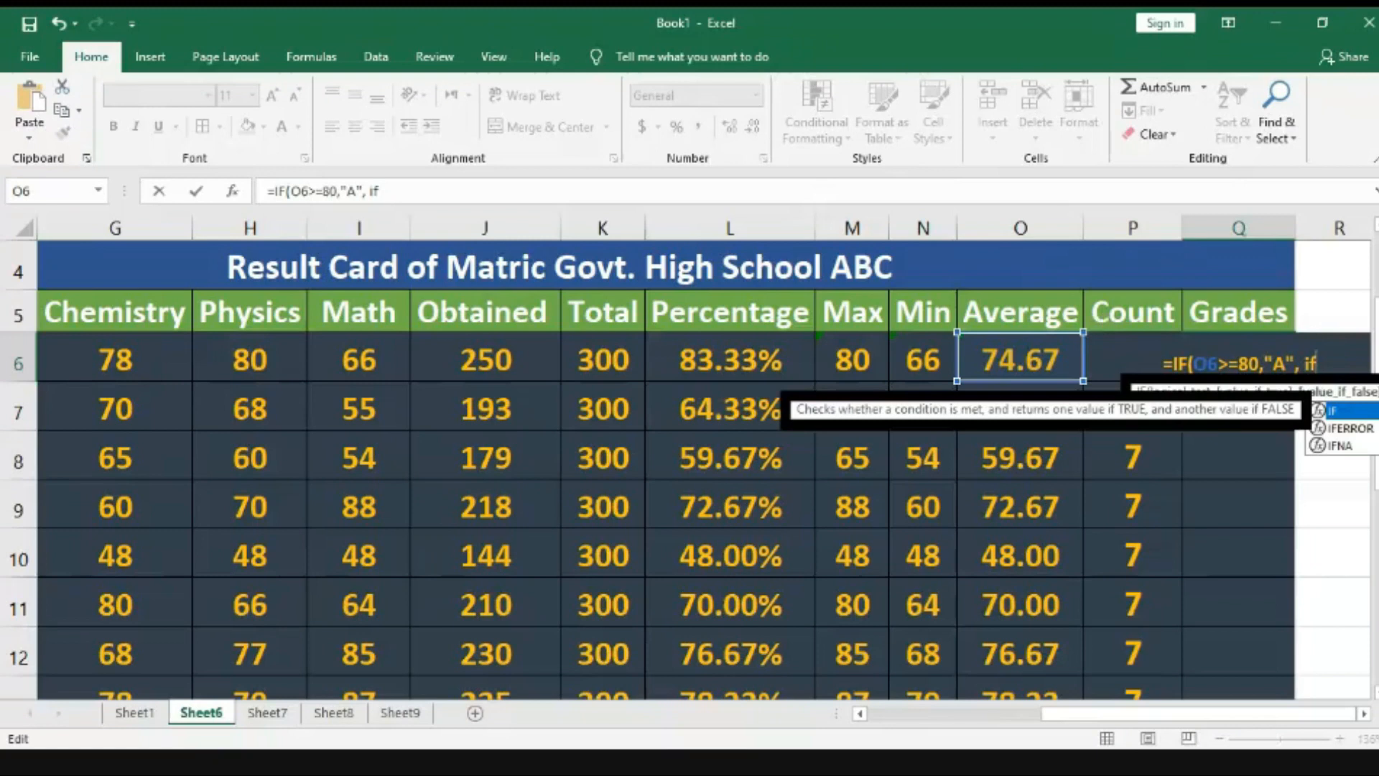
pyautogui.doubleClick(1337, 412)
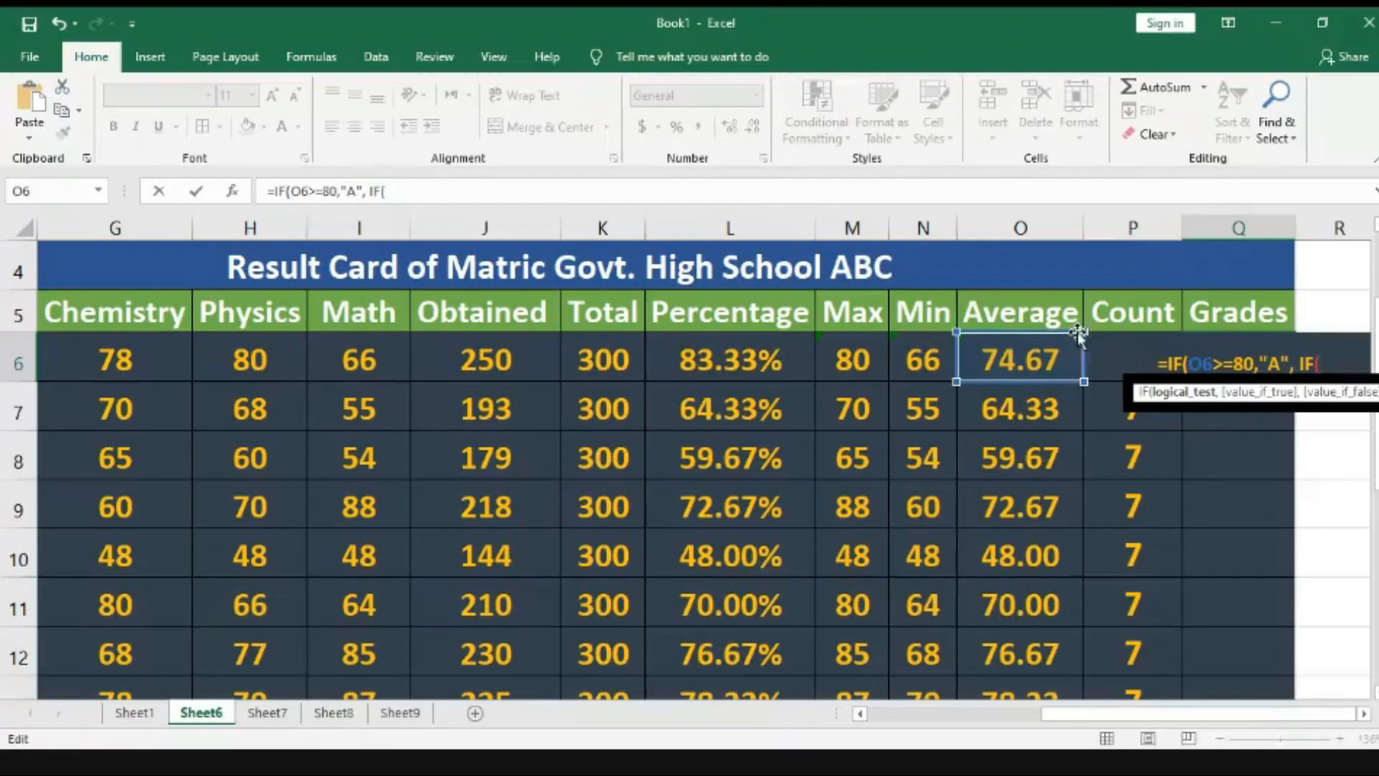
pyautogui.click(1009, 345)
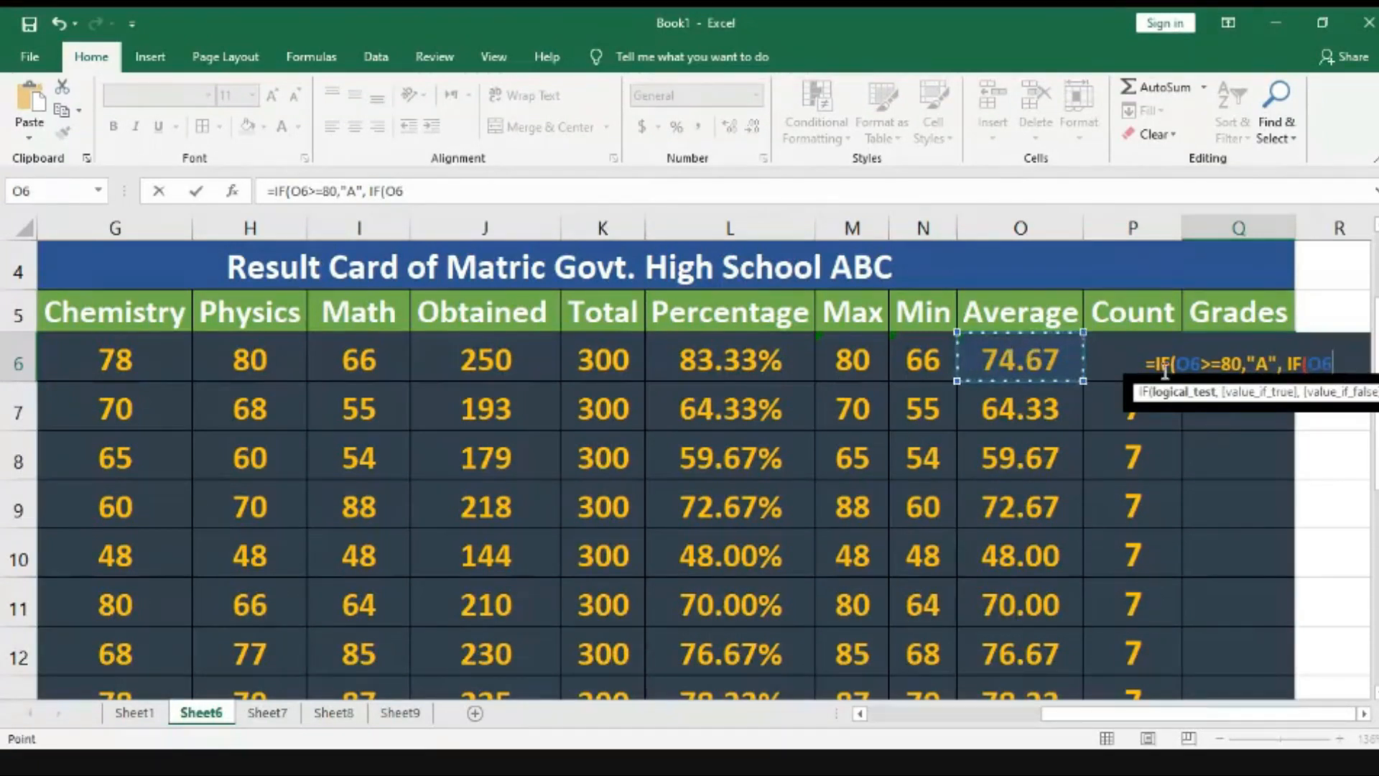
pyautogui.write('>=')
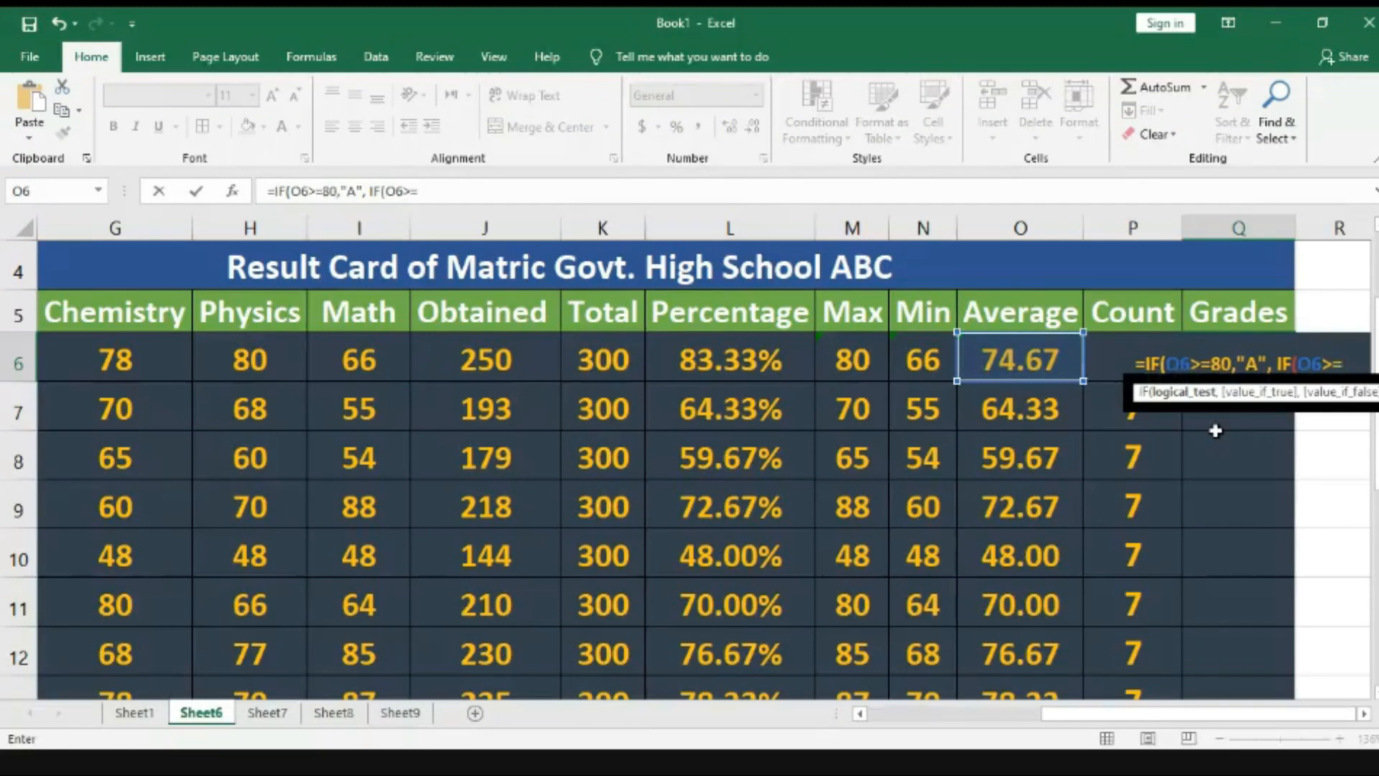
pyautogui.write('70')
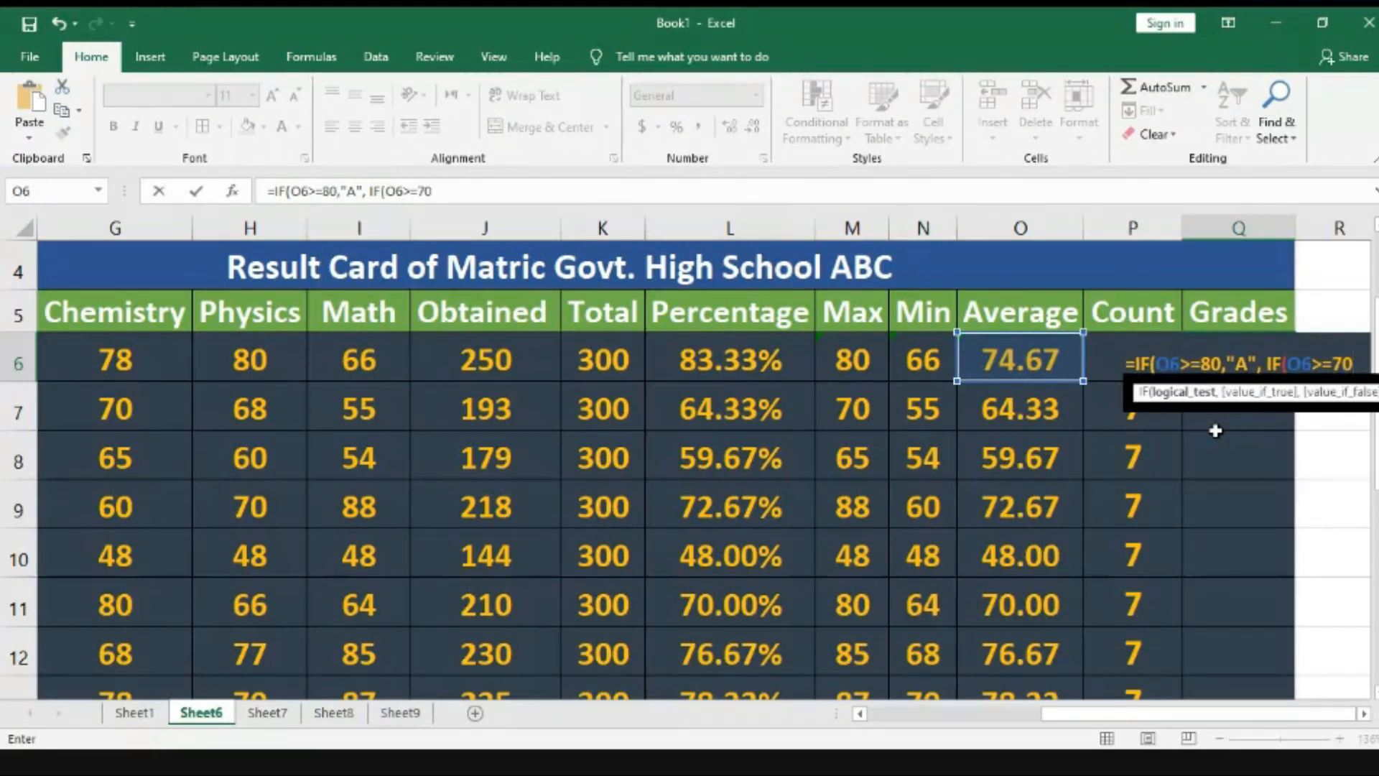
pyautogui.write(',"B')
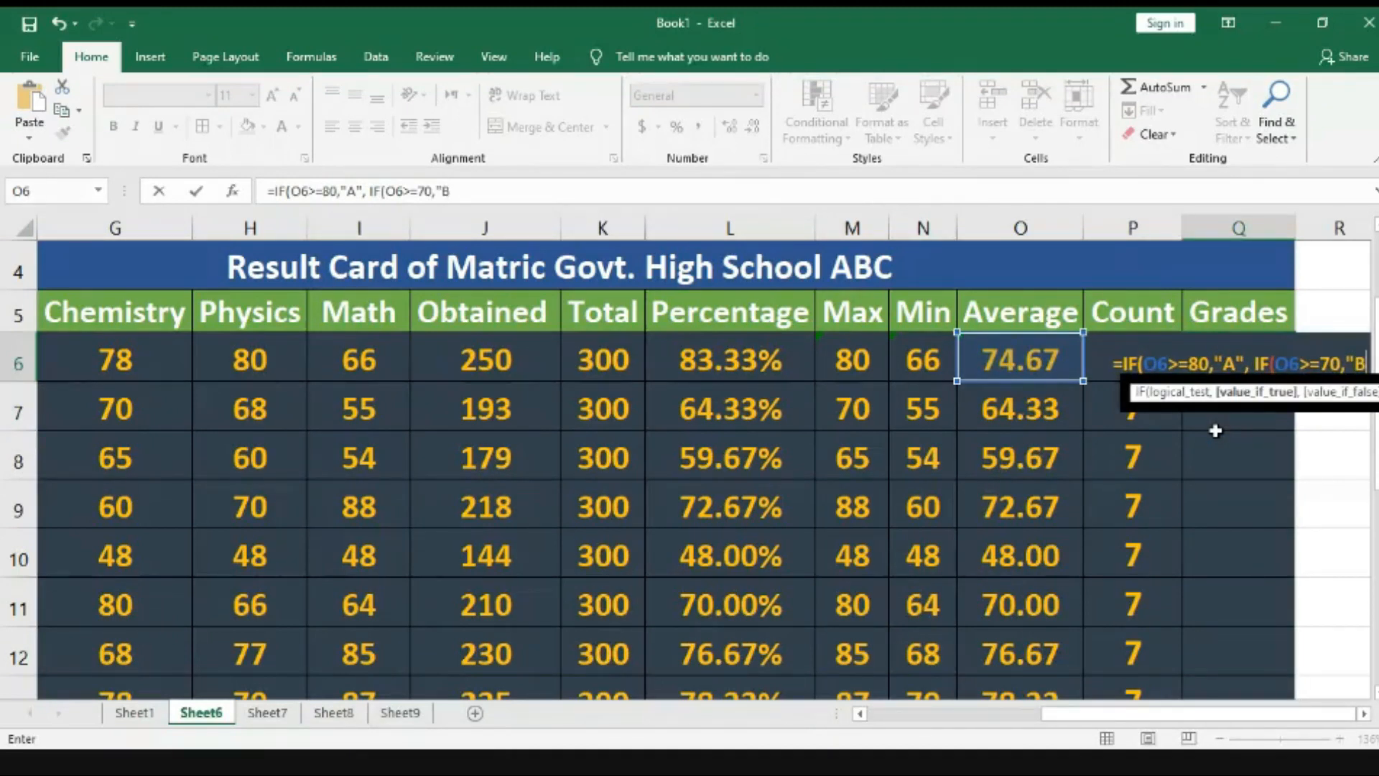
pyautogui.write('"')
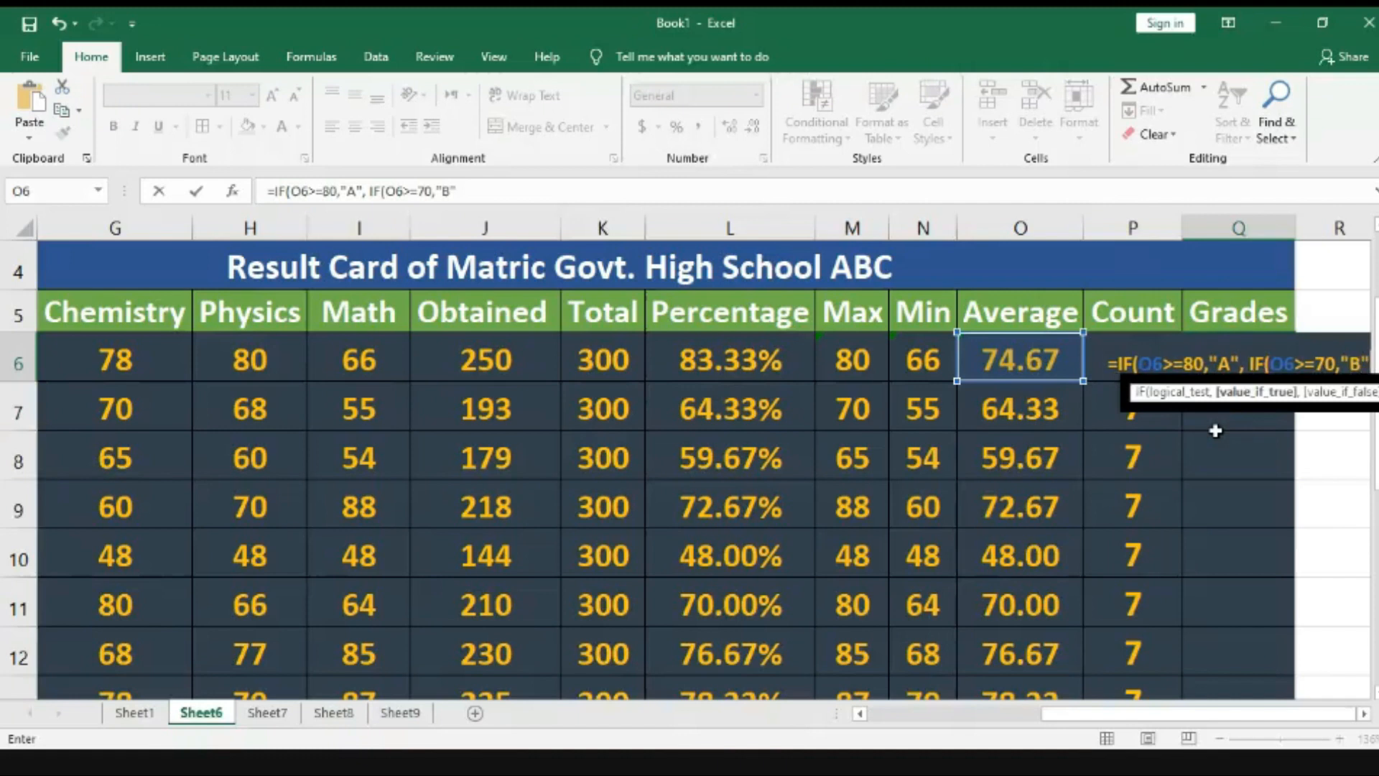
pyautogui.write(',')
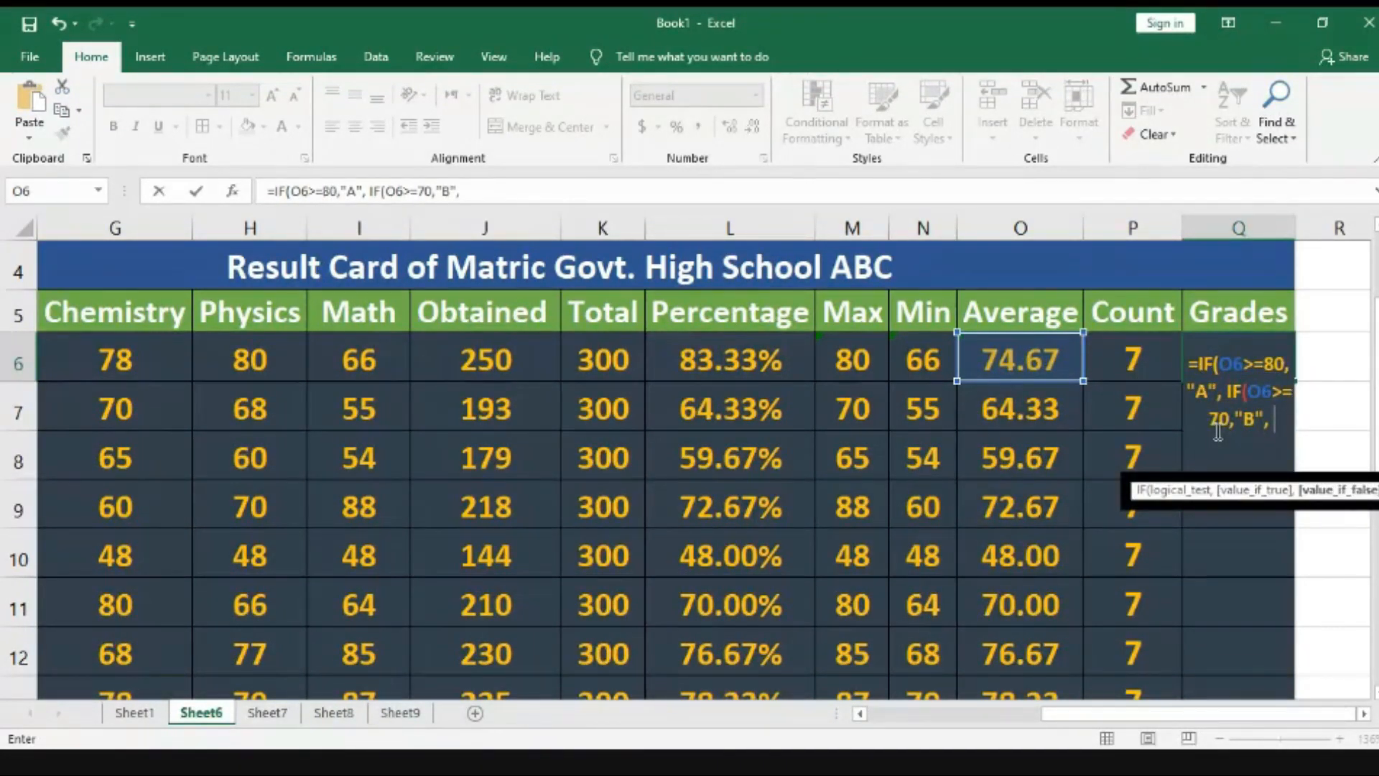
# - Nest a third IF in the Q6 formula, testing O6>=60 and returning "C" if true
pyautogui.write(' if(')
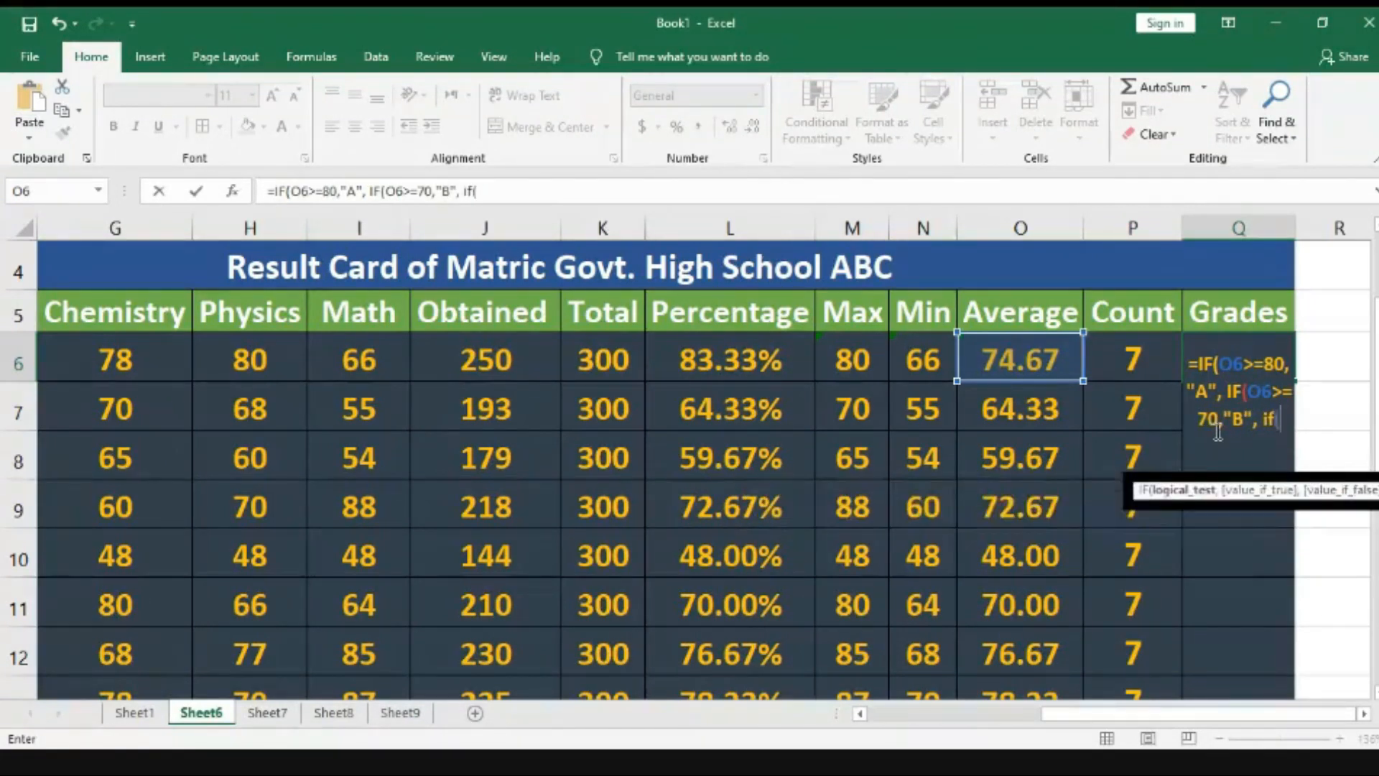
pyautogui.press('BackSpace')
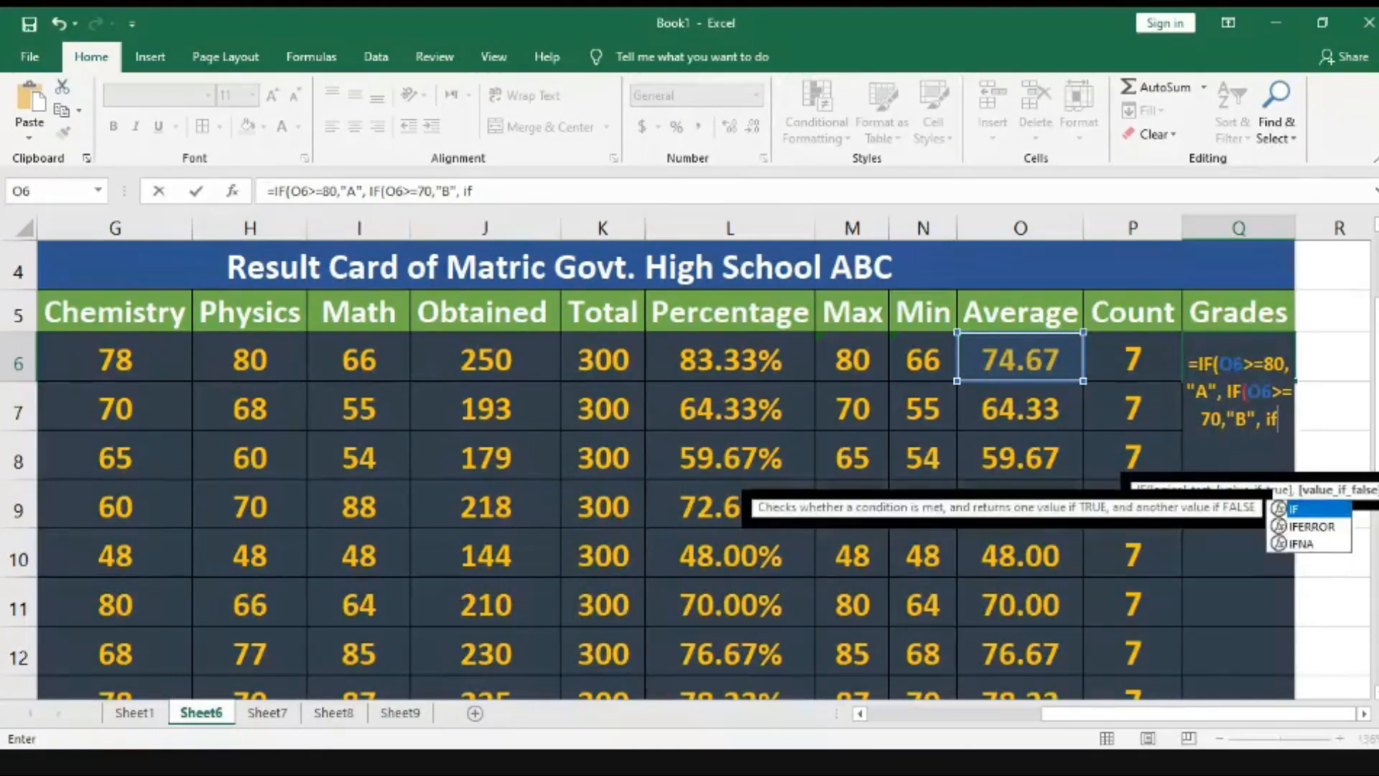
pyautogui.doubleClick(1302, 510)
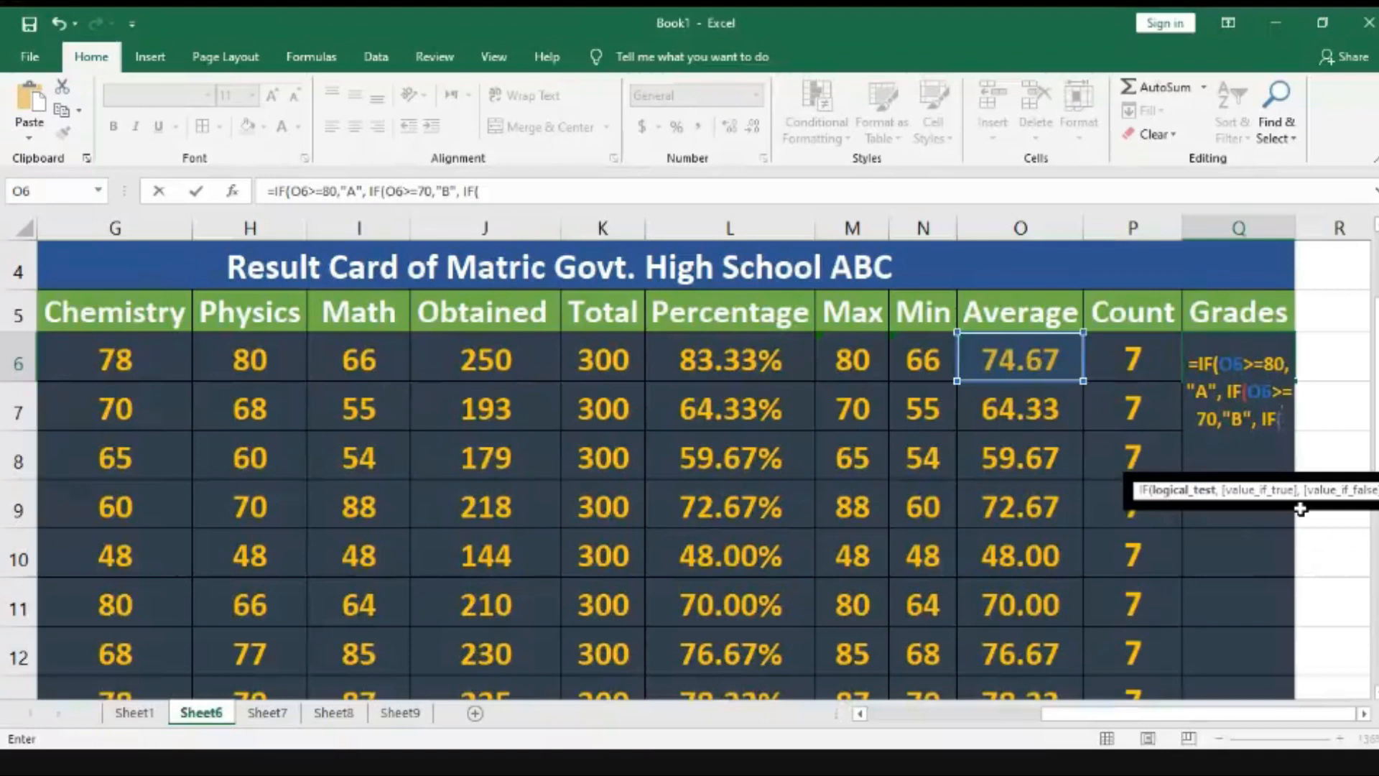
pyautogui.click(1011, 353)
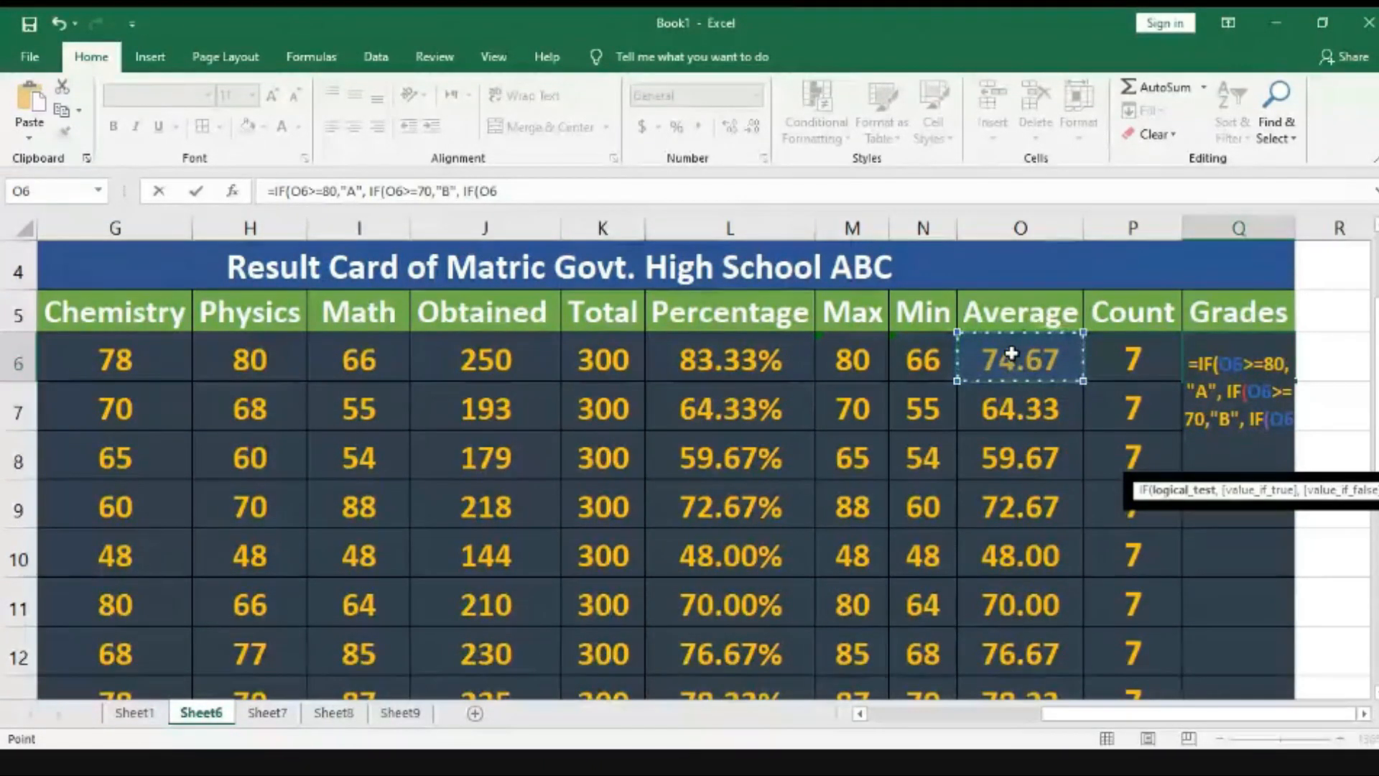
pyautogui.write('>=')
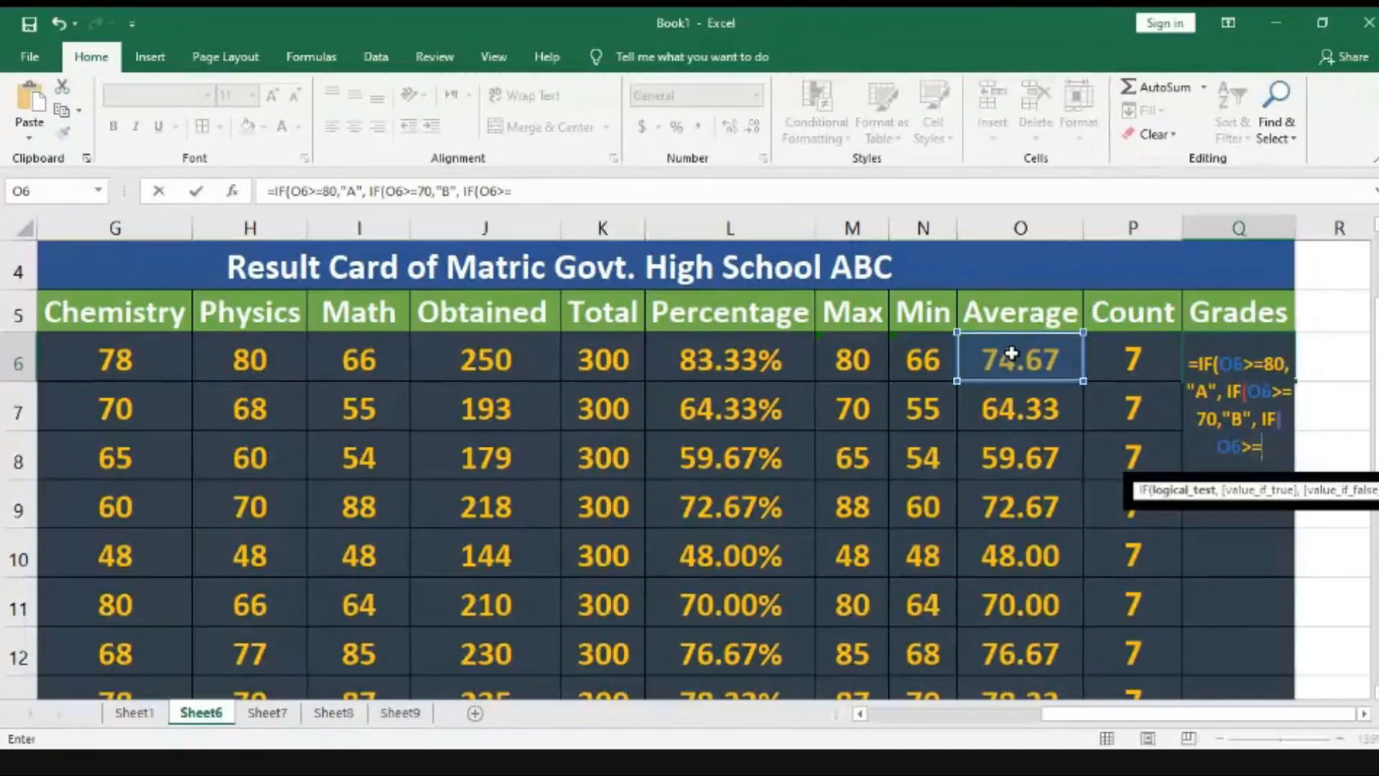
pyautogui.write('60,')
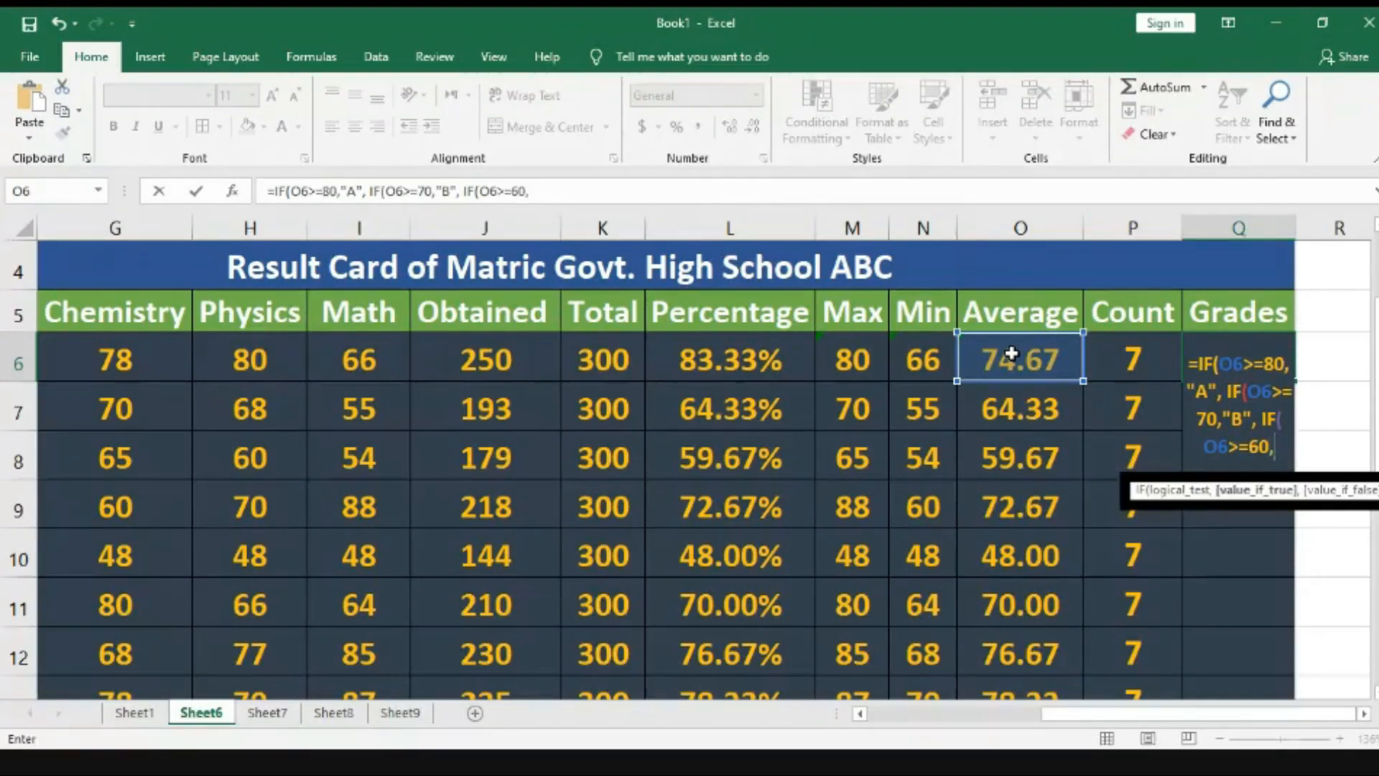
pyautogui.write('"C"')
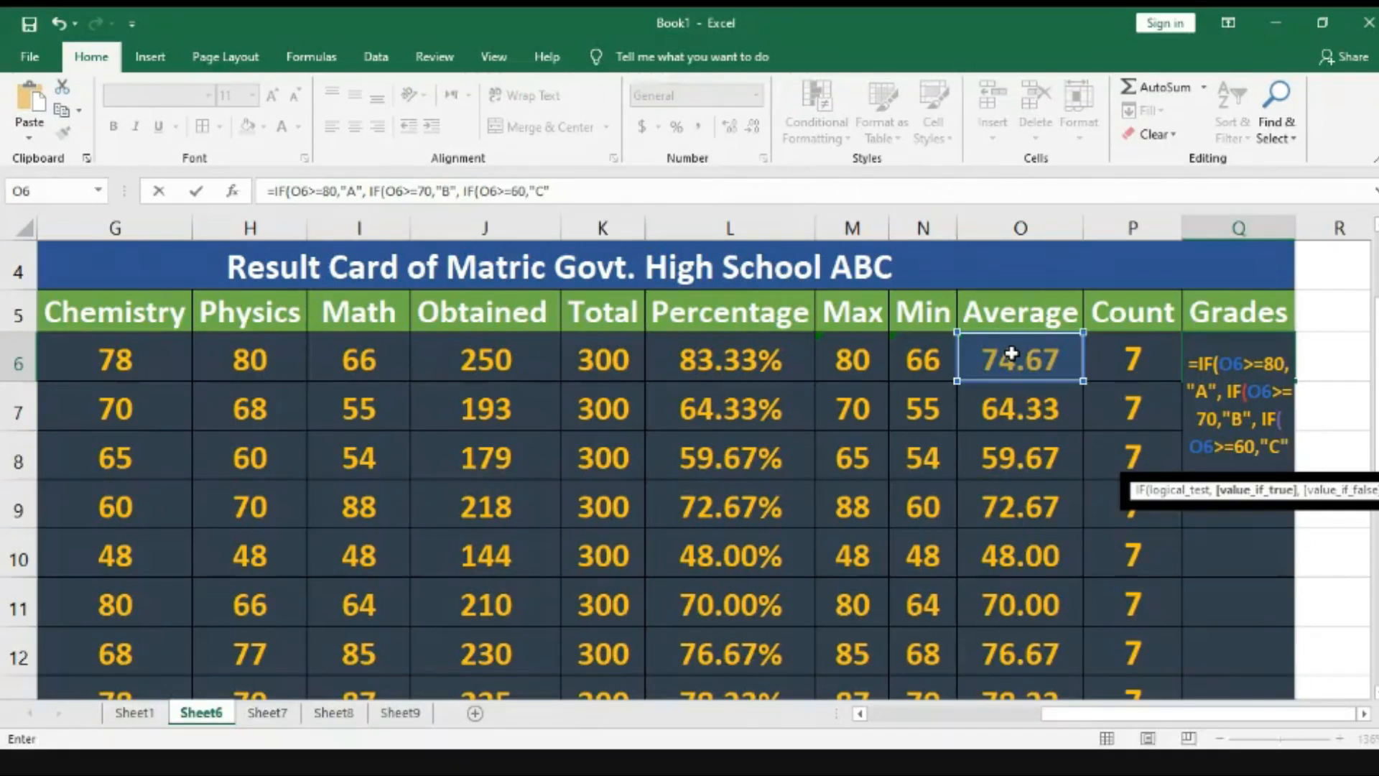
# - Nest a fourth IF in the Q6 formula, testing O6>=50 and returning "D" if true
pyautogui.write('if')
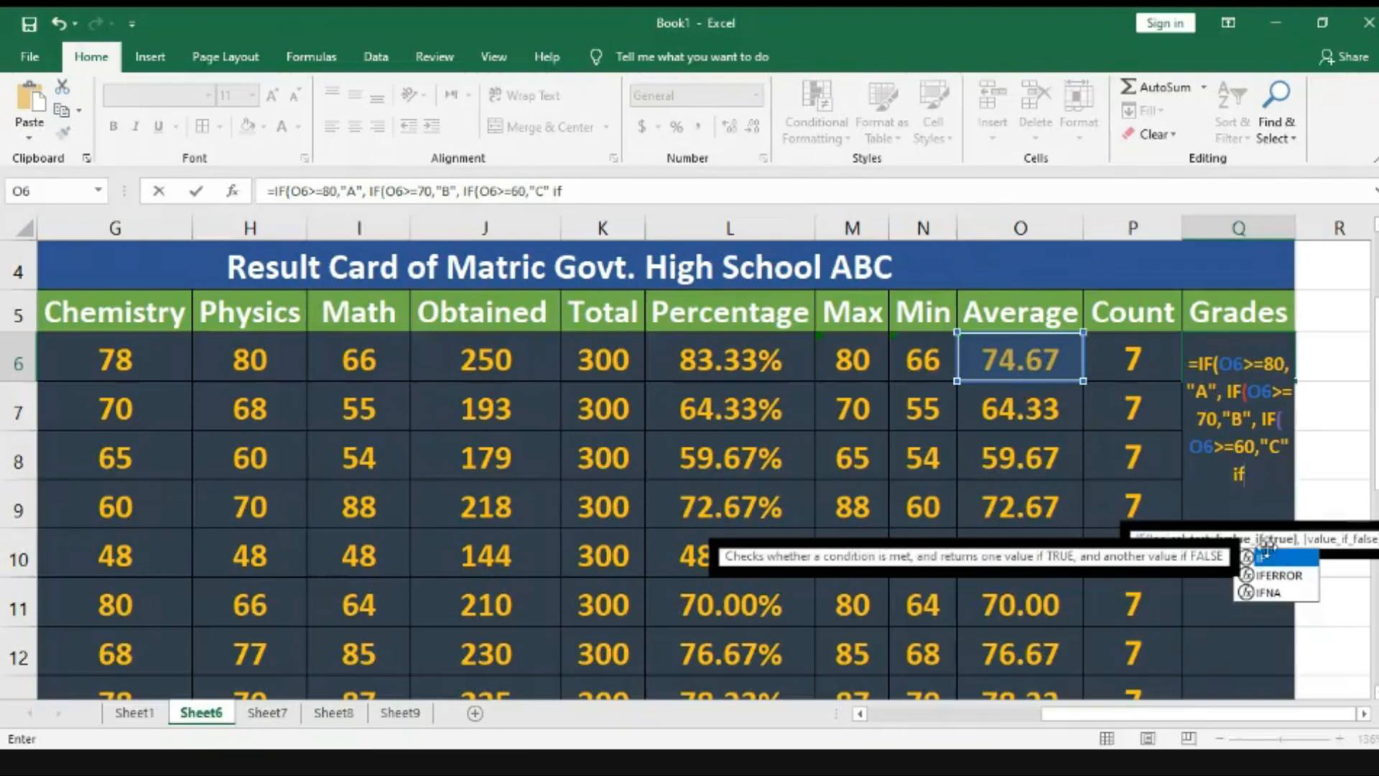
pyautogui.doubleClick(1268, 558)
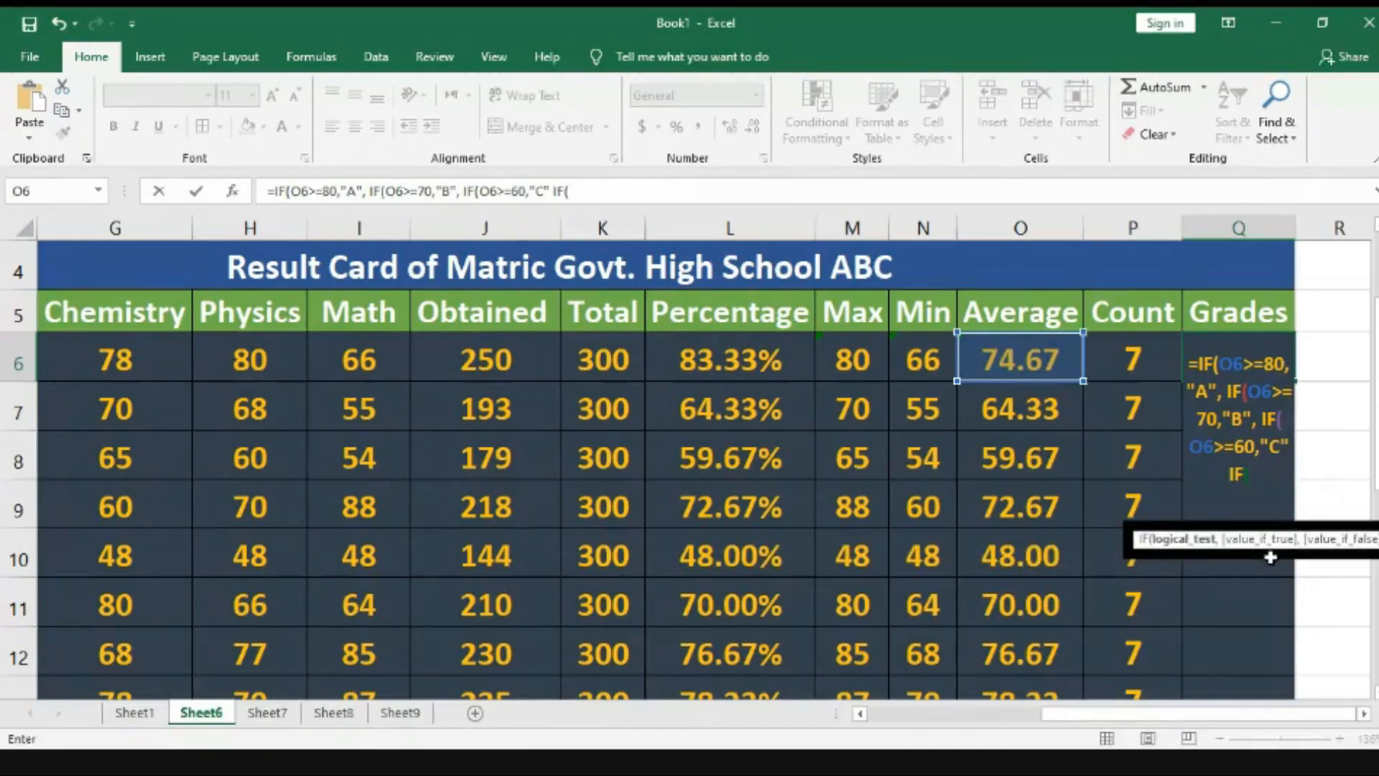
pyautogui.click(1029, 355)
pyautogui.write('>=')
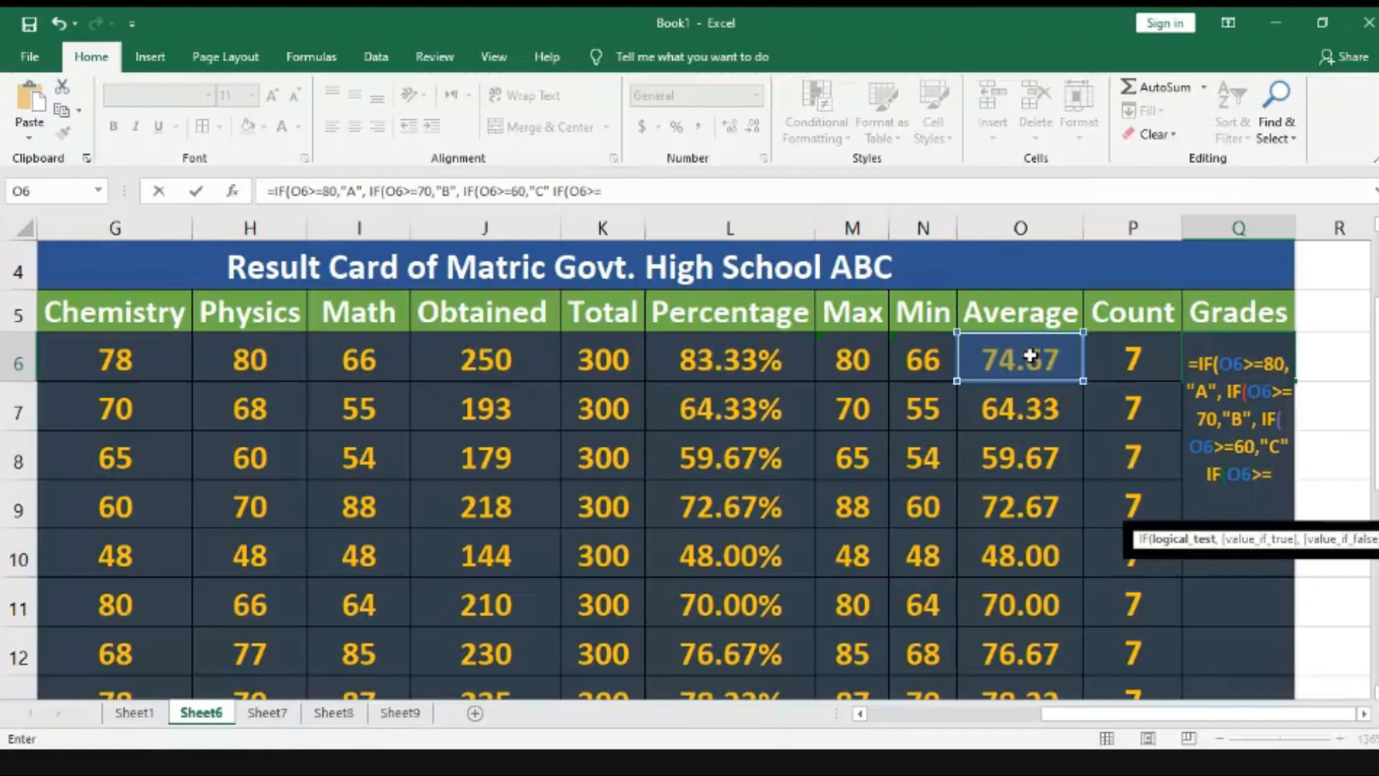
pyautogui.write('50')
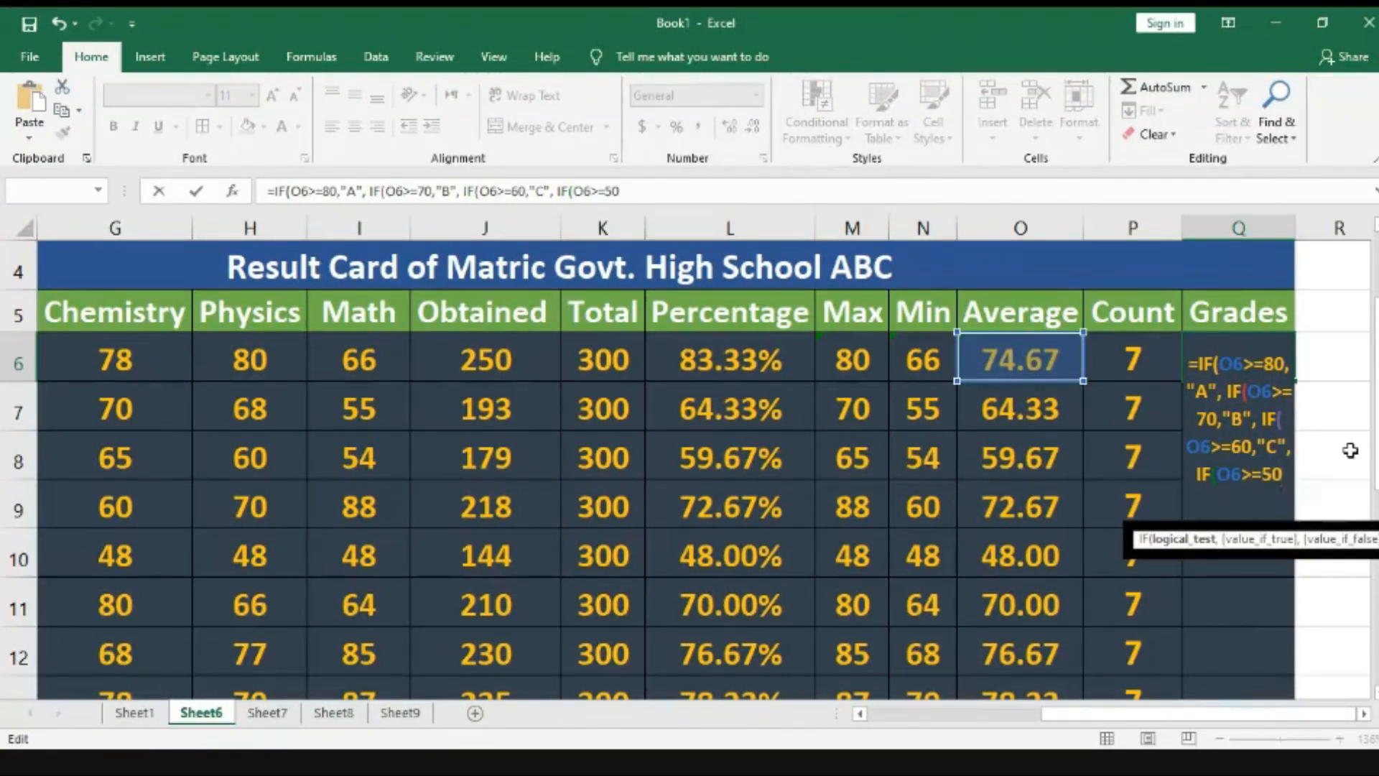
pyautogui.write(',')
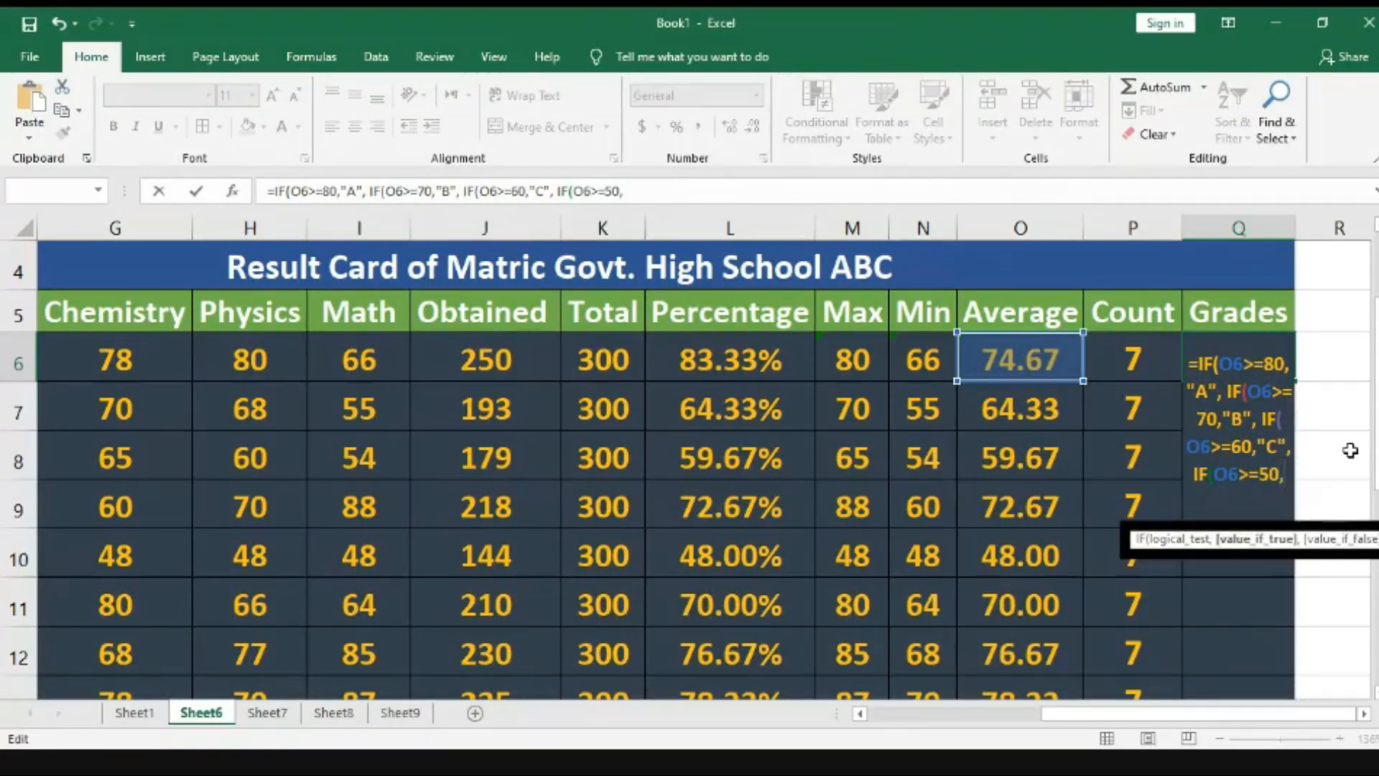
pyautogui.write('"')
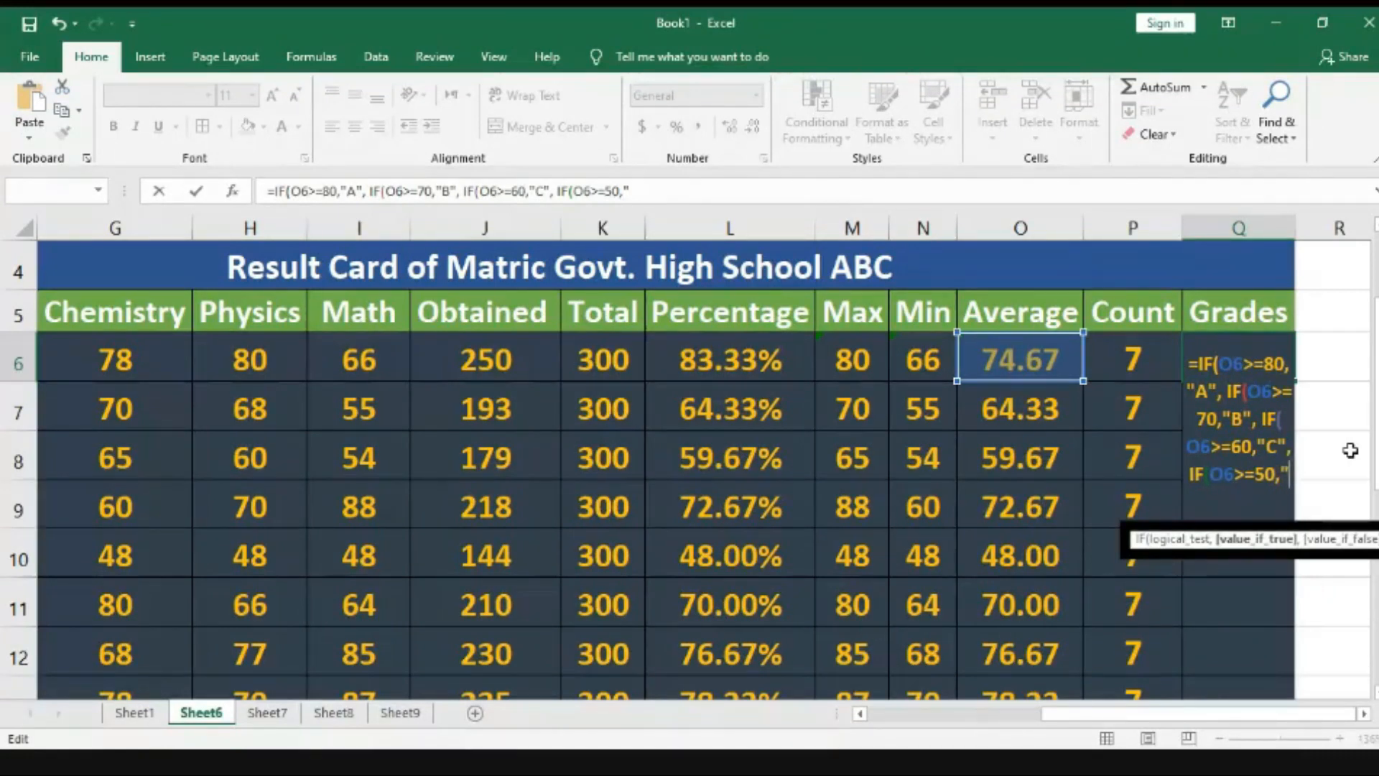
pyautogui.write('D')
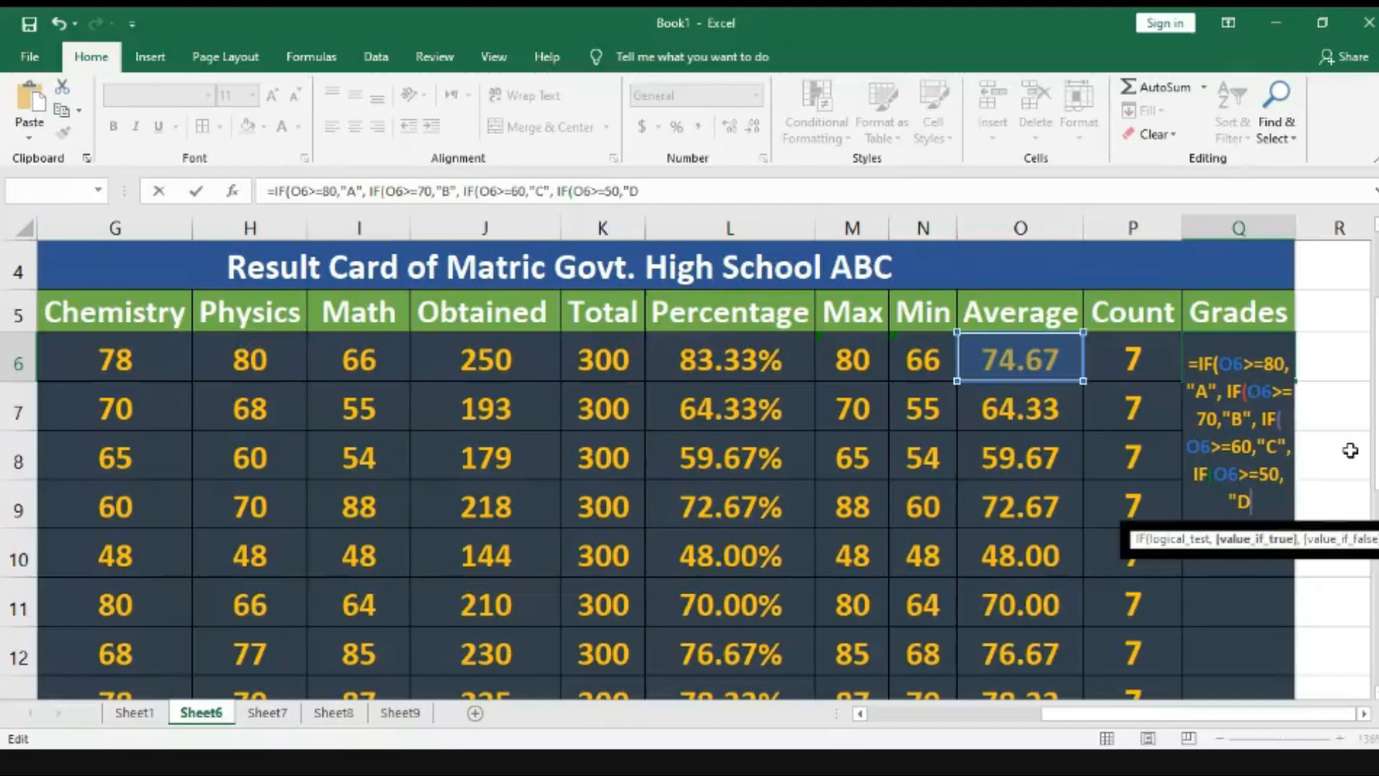
pyautogui.write('",')
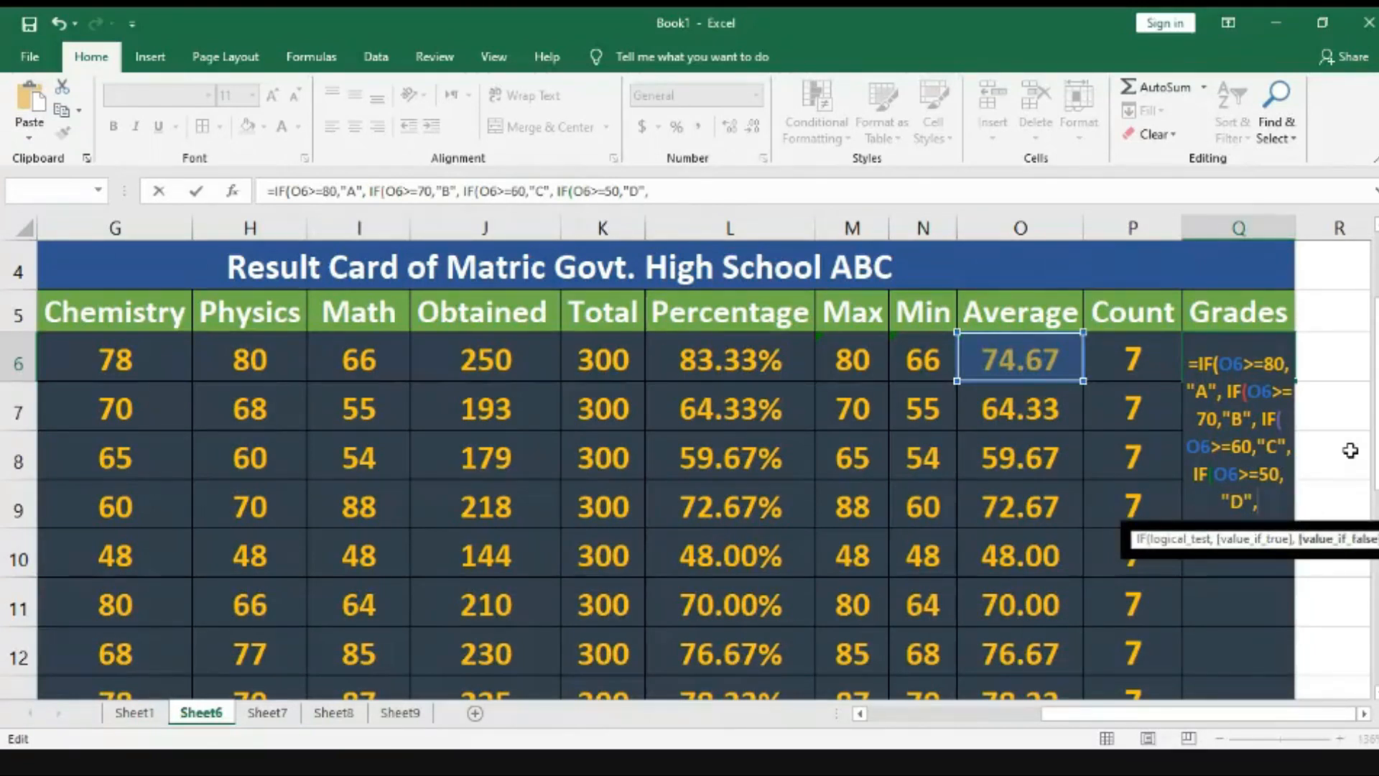
# - Nest a fifth IF in the Q6 formula, testing O6>=40 and returning "E" if true
pyautogui.write(' if')
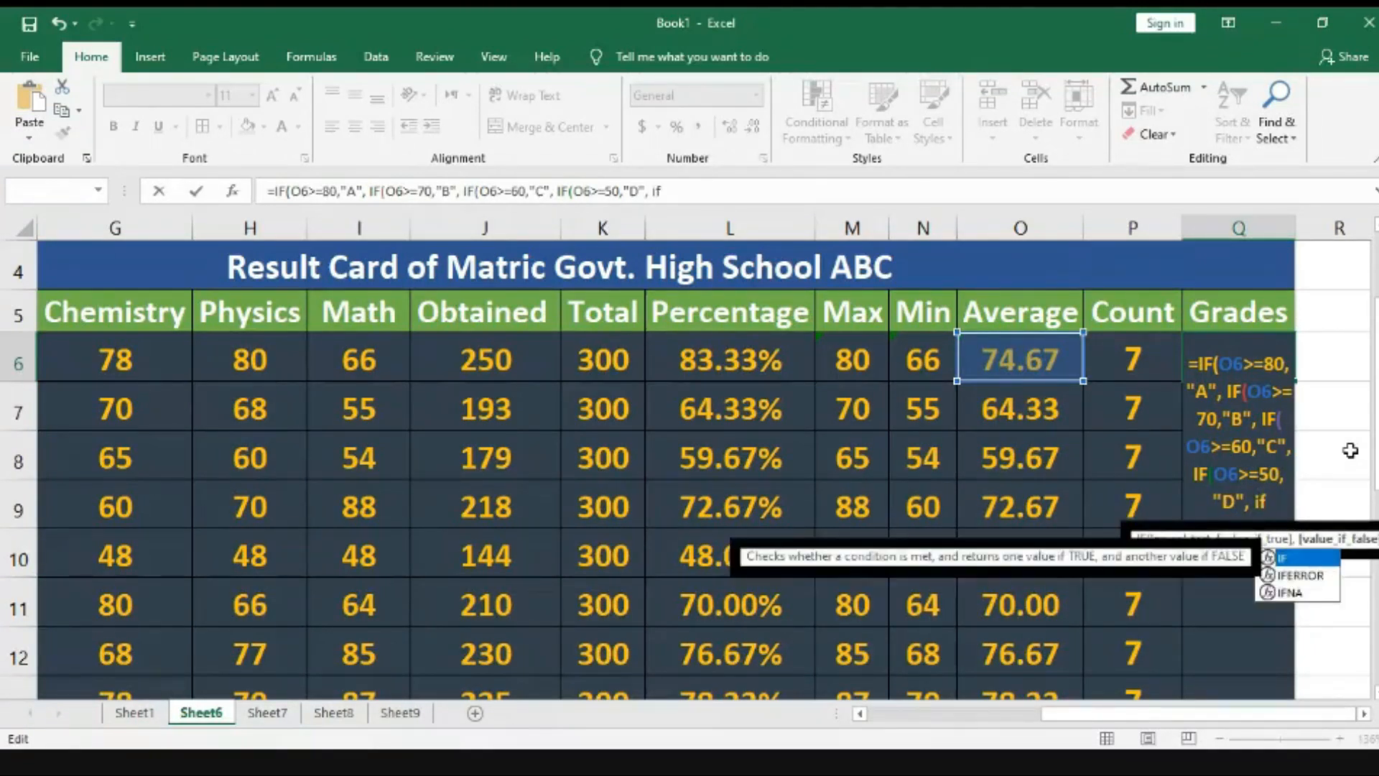
pyautogui.doubleClick(1293, 559)
pyautogui.click(1027, 359)
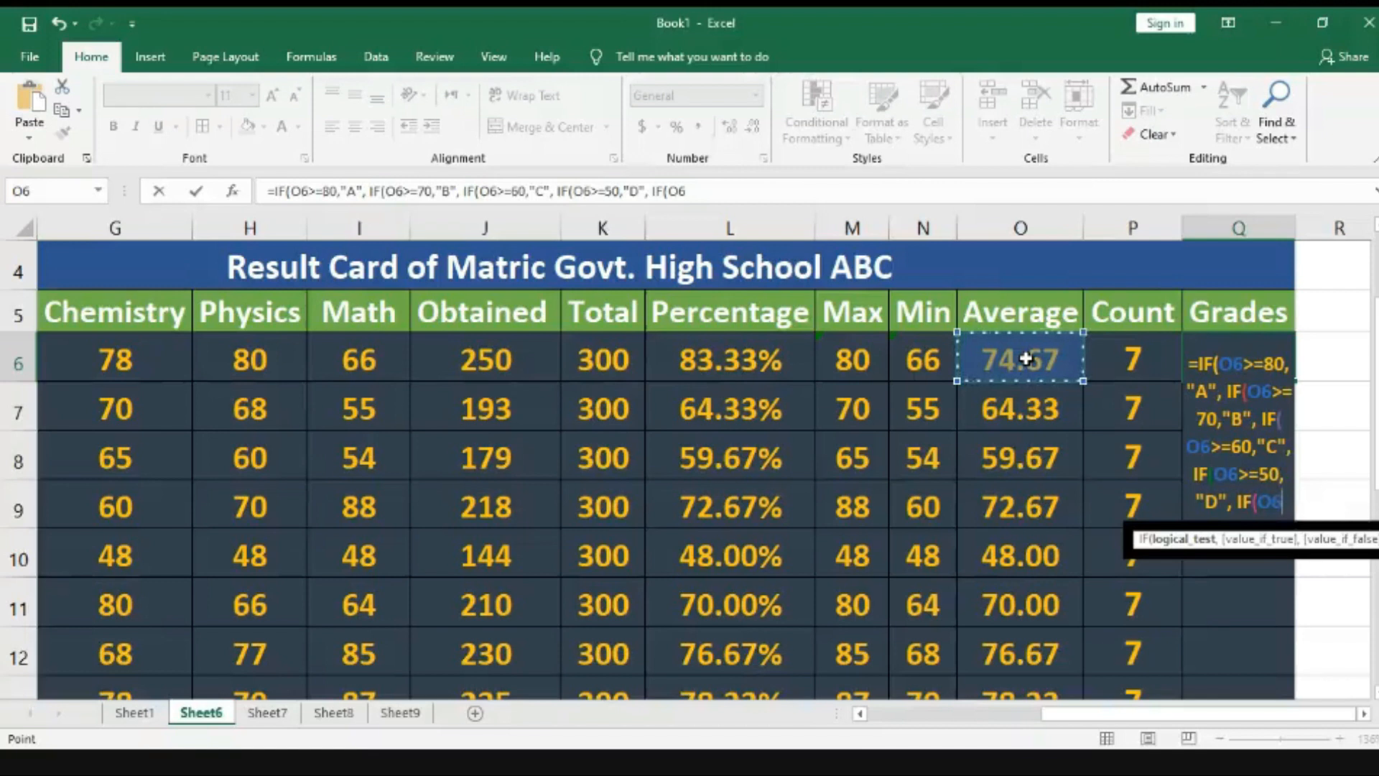
pyautogui.write('>')
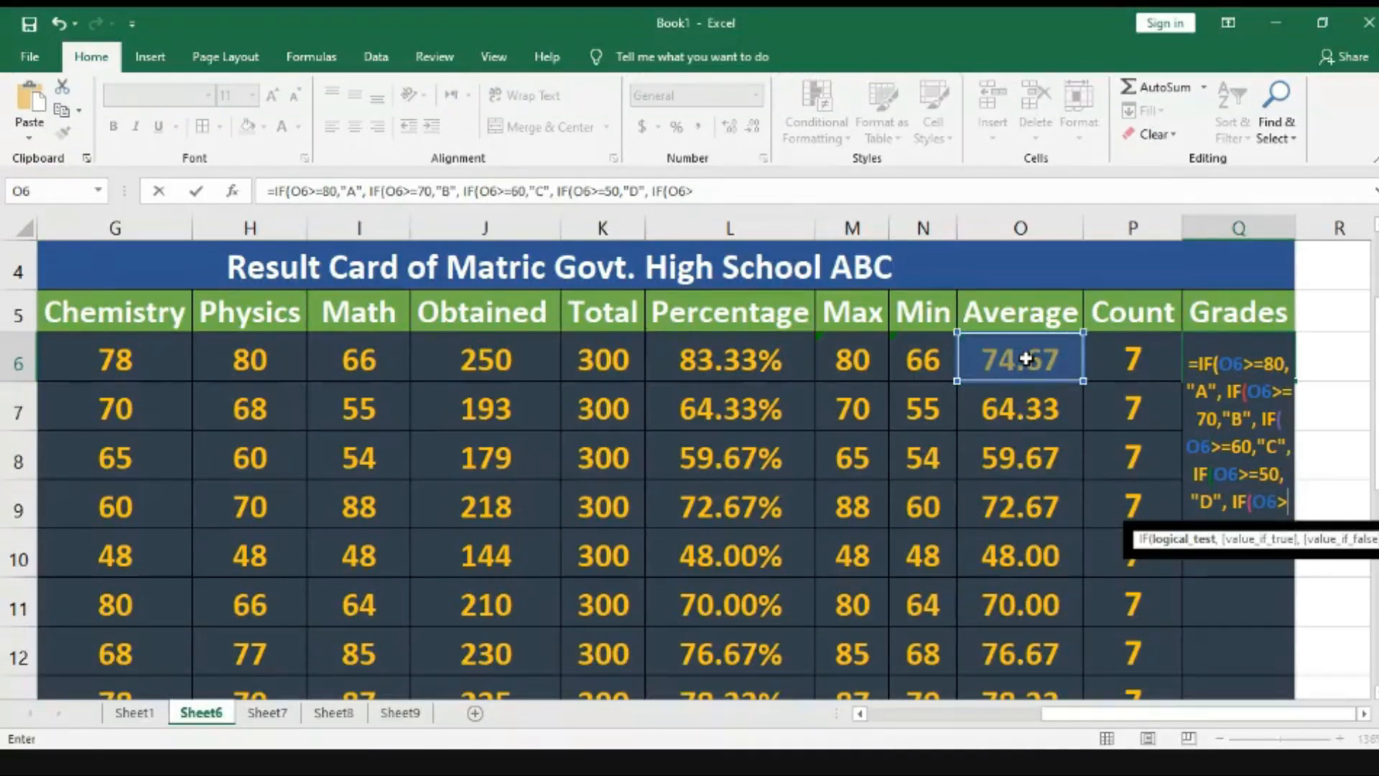
pyautogui.write('=')
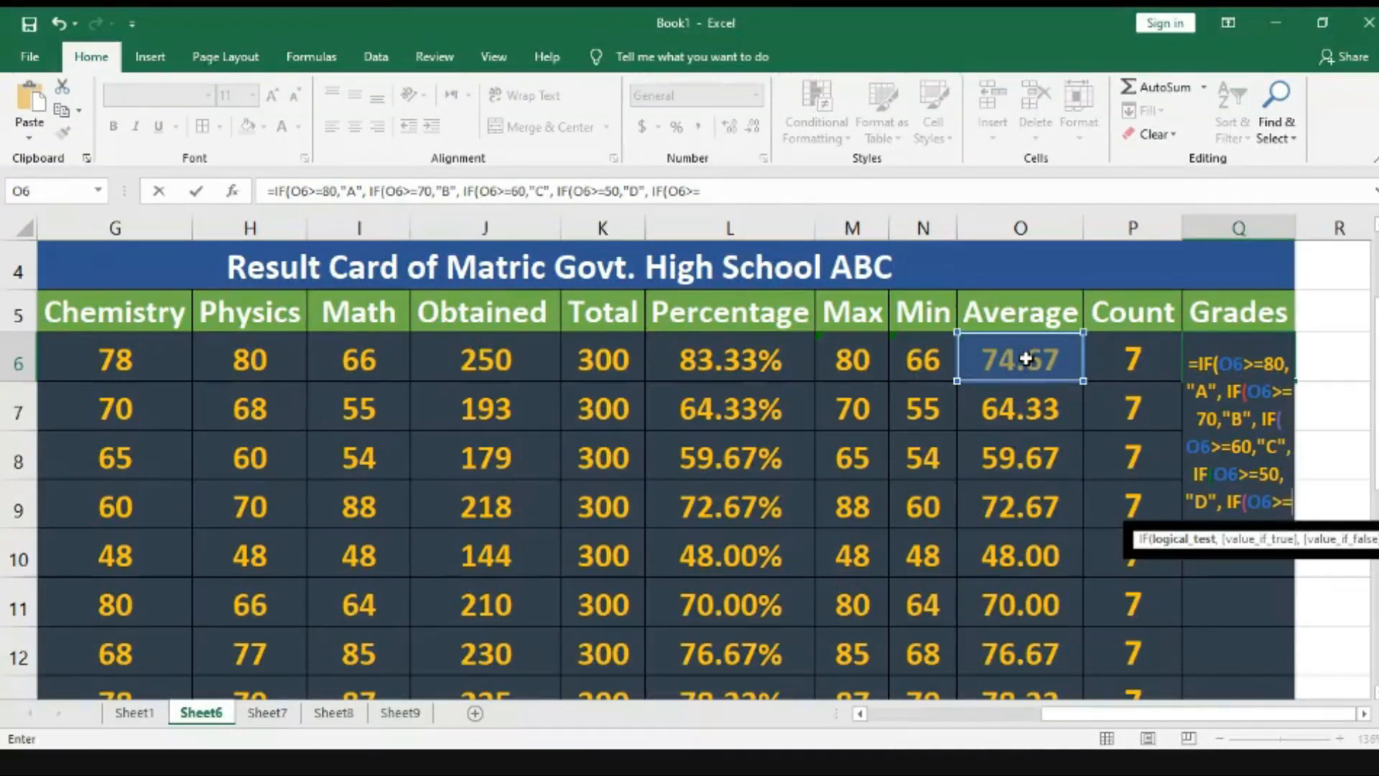
pyautogui.write('40,"')
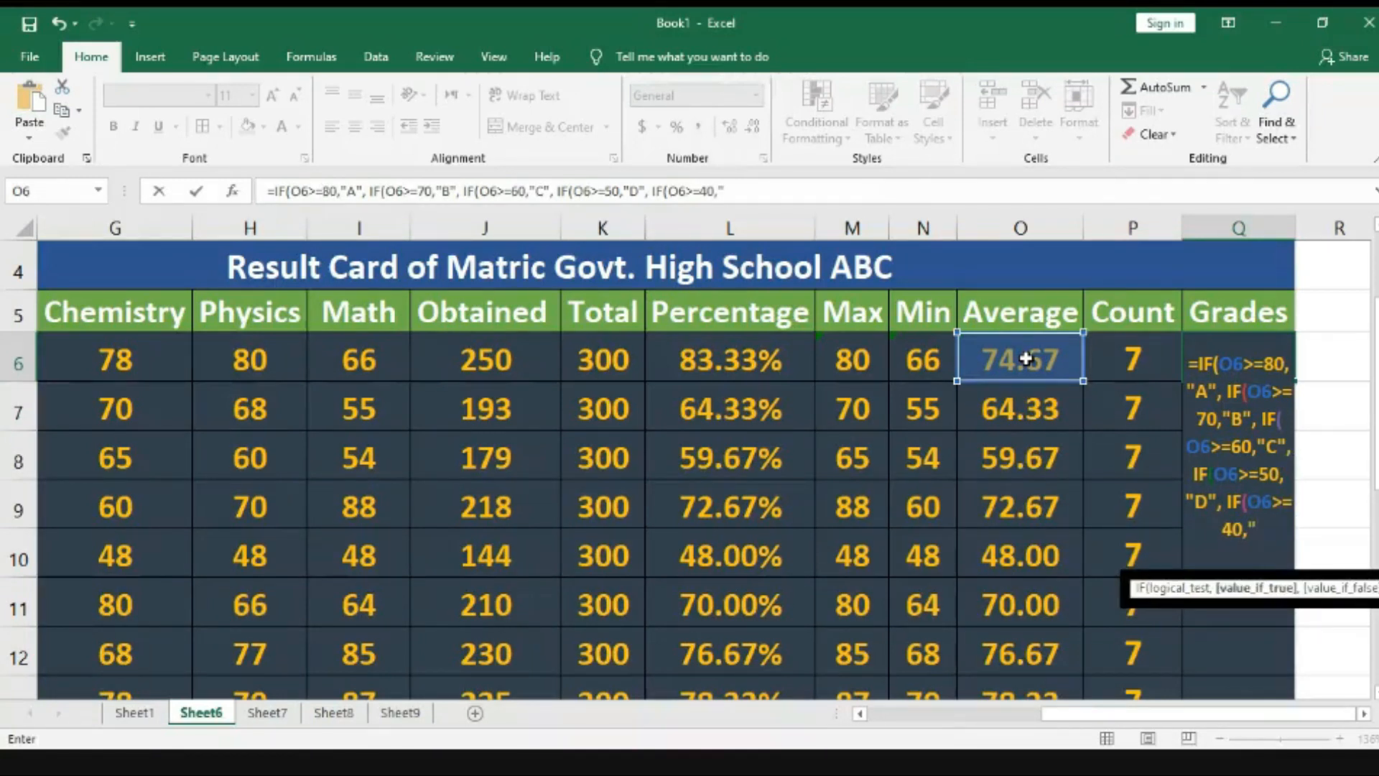
pyautogui.write('E", if')
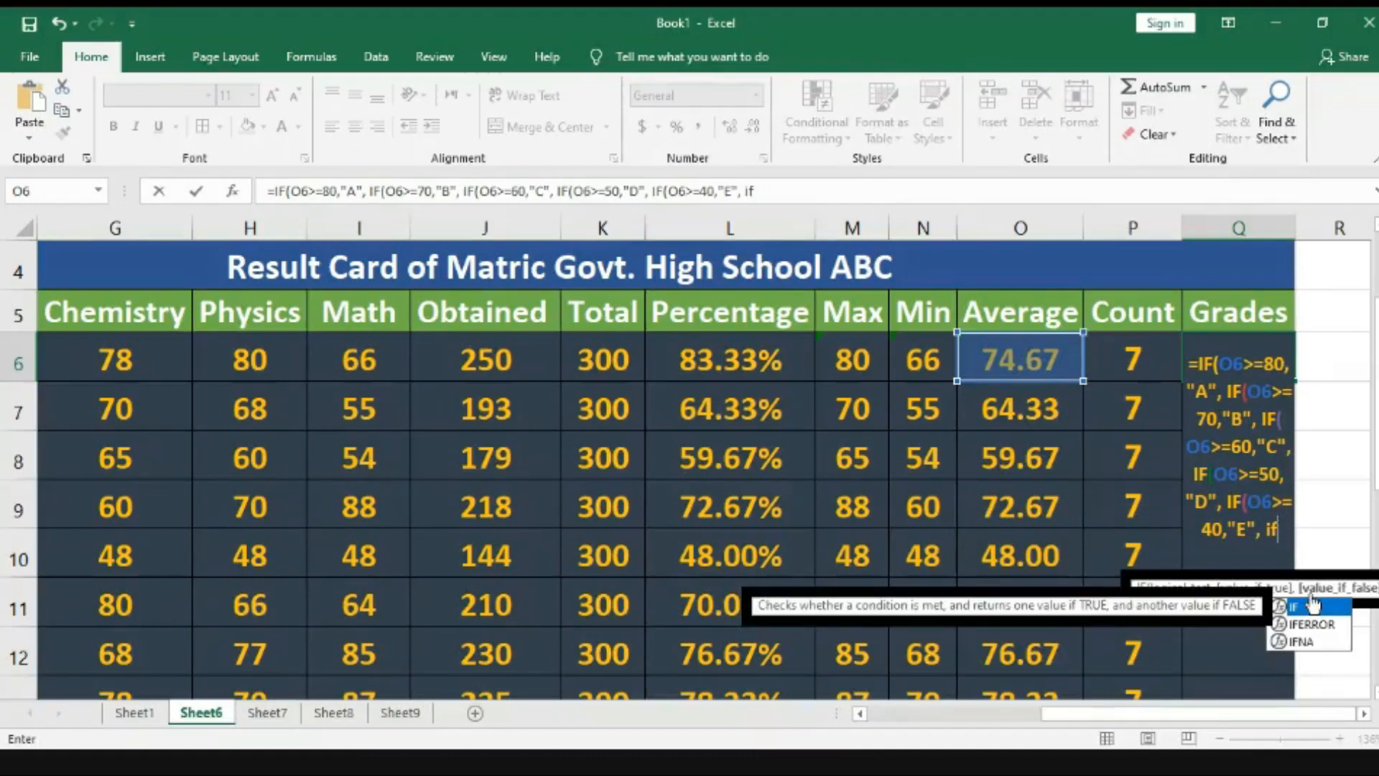
# - Nest a sixth IF in the Q6 formula, testing O6<40 and returning "F" if true
pyautogui.doubleClick(1308, 606)
pyautogui.click(1031, 357)
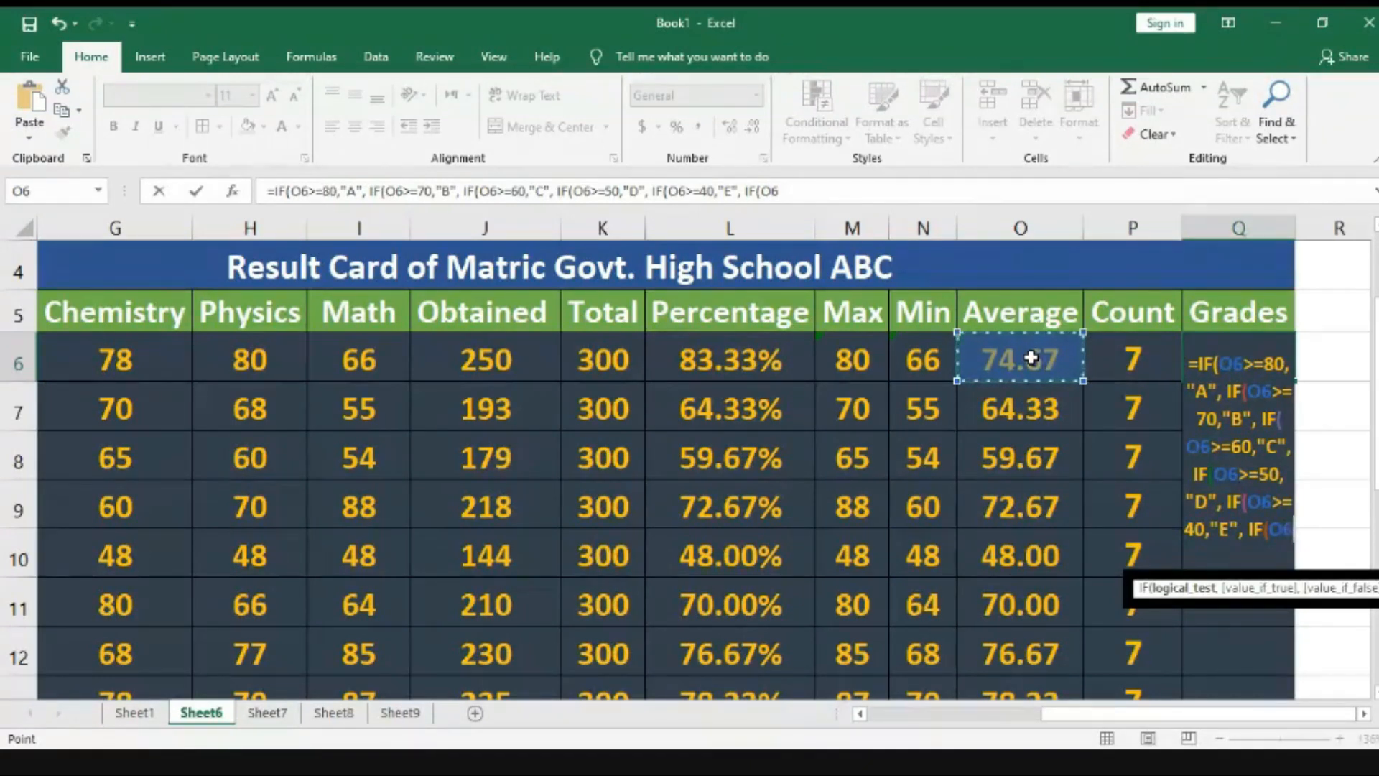
pyautogui.write('<')
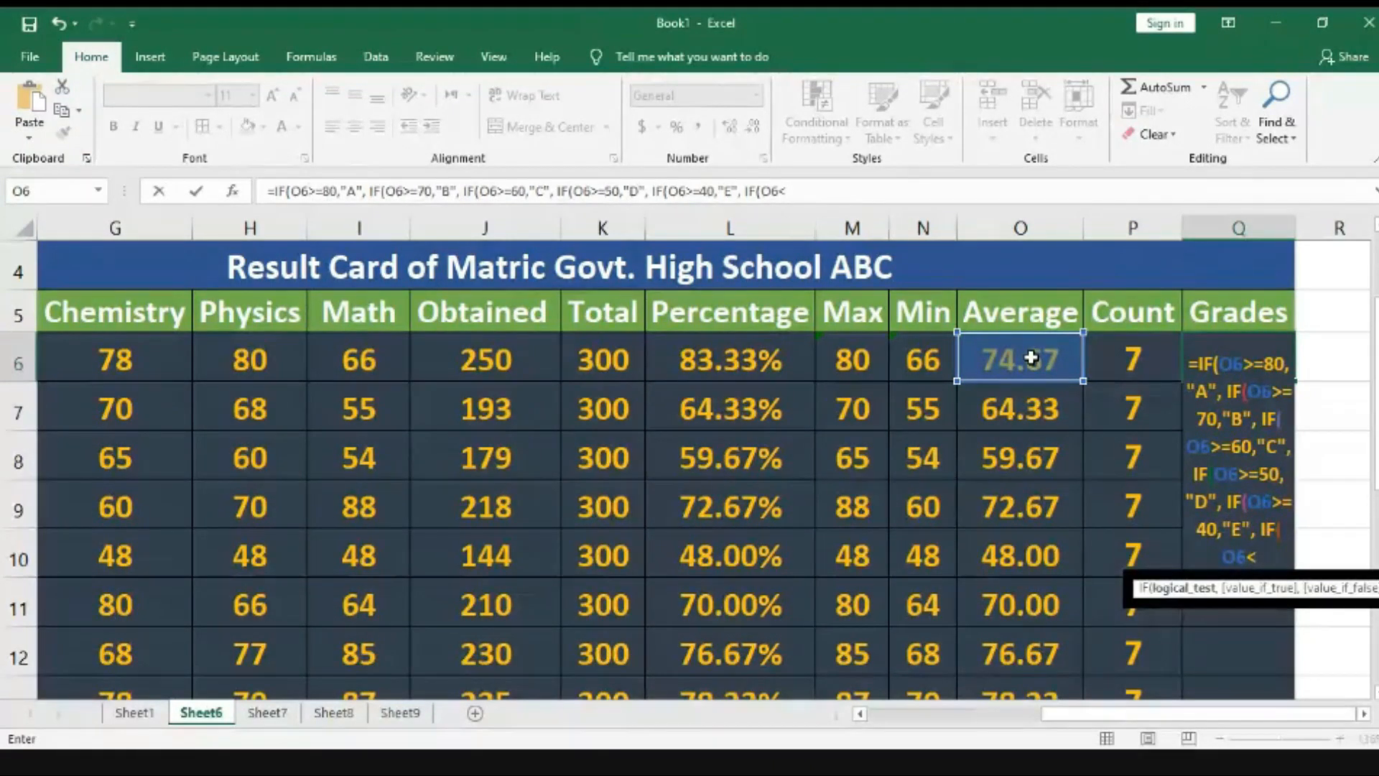
pyautogui.write('40')
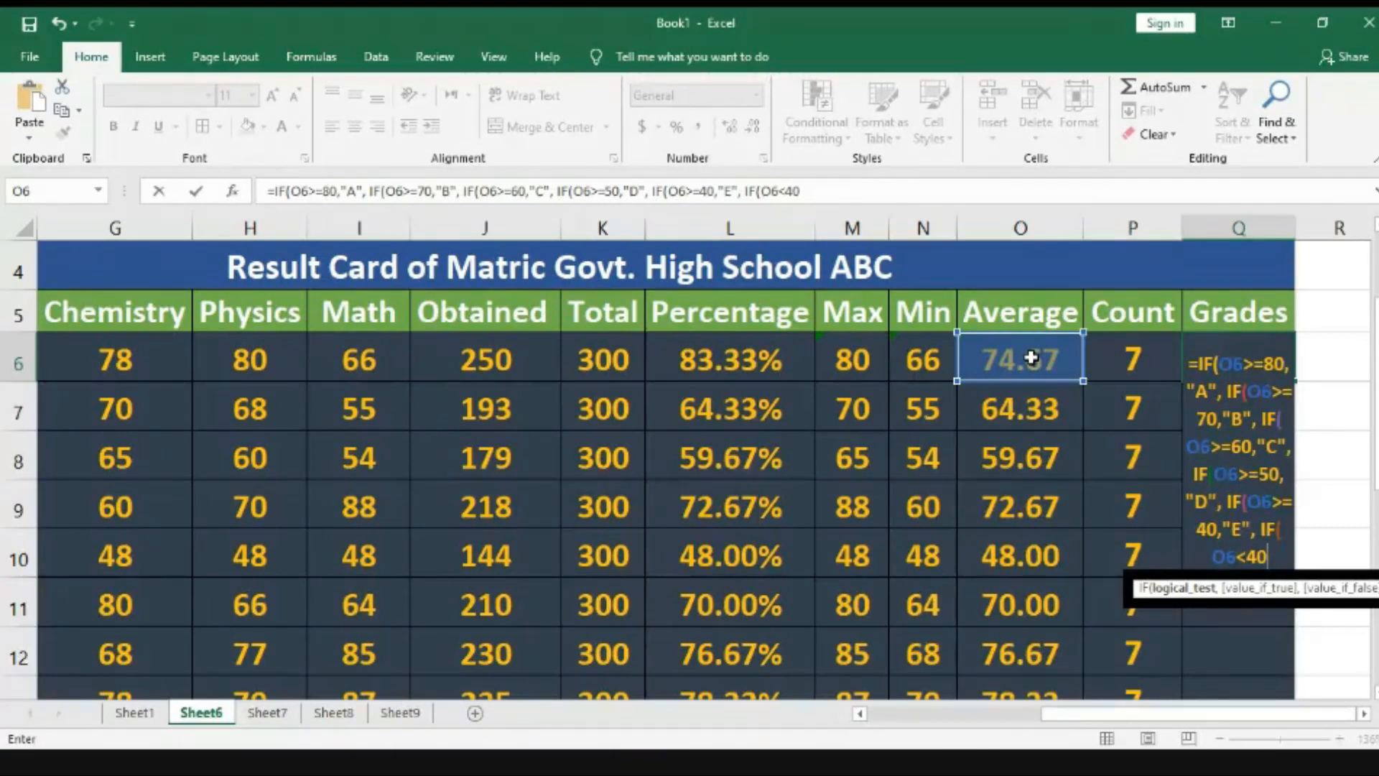
pyautogui.press('Return')
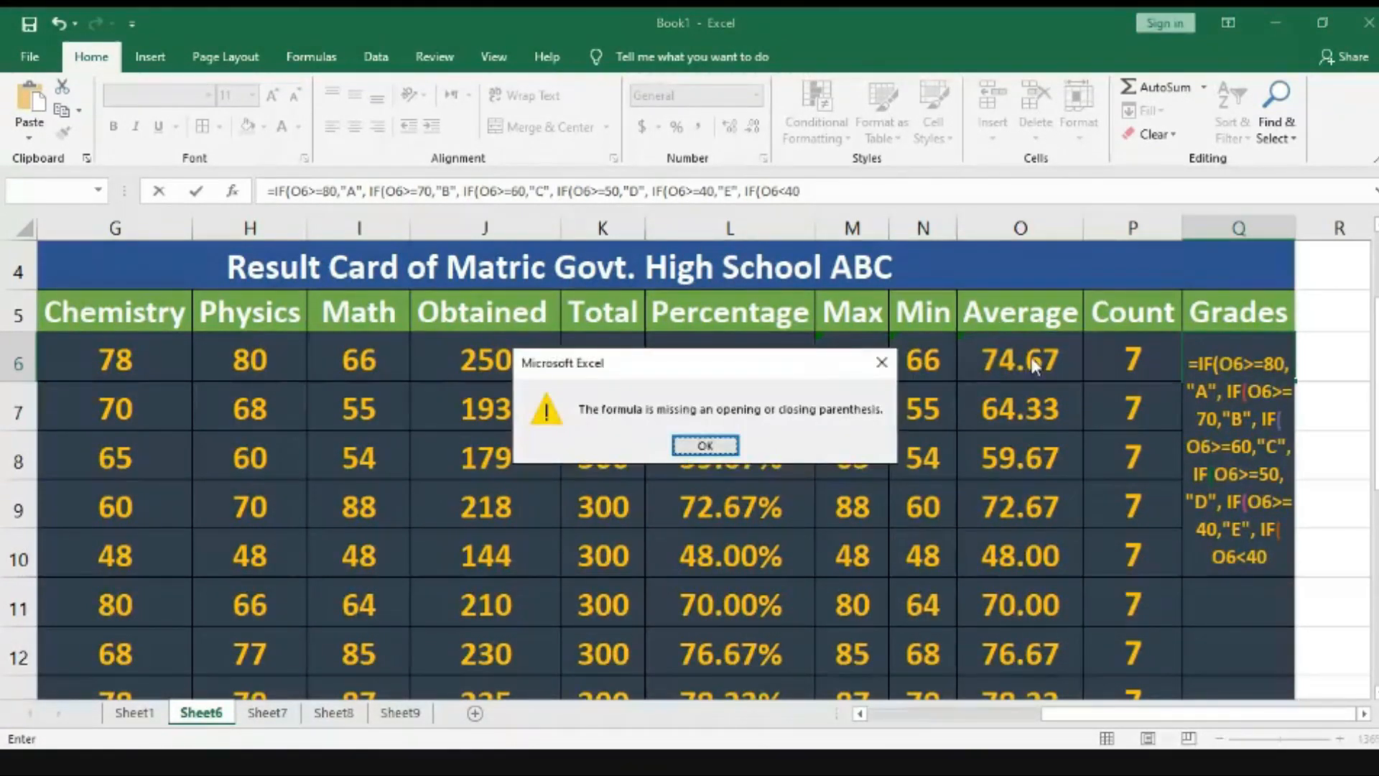
pyautogui.click(881, 365)
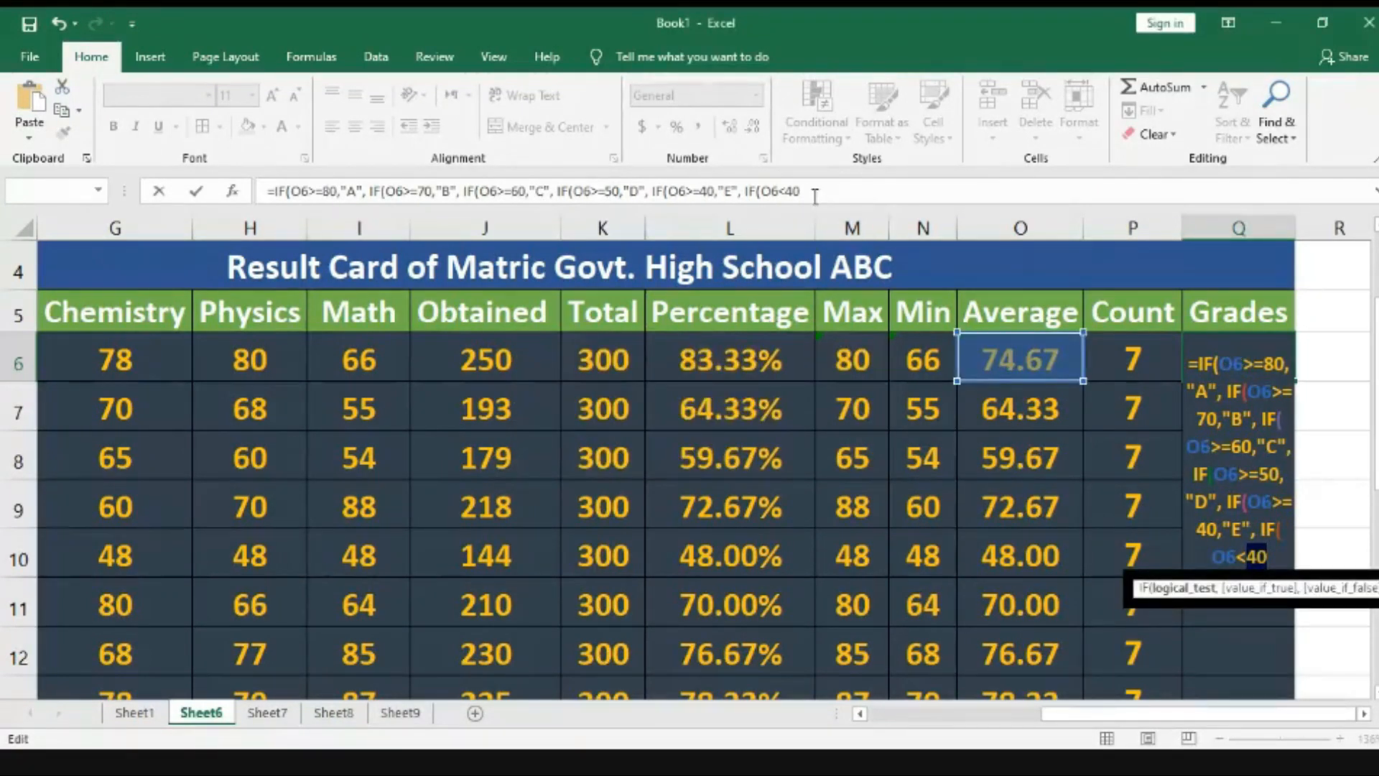
pyautogui.click(1285, 560)
pyautogui.write(',"')
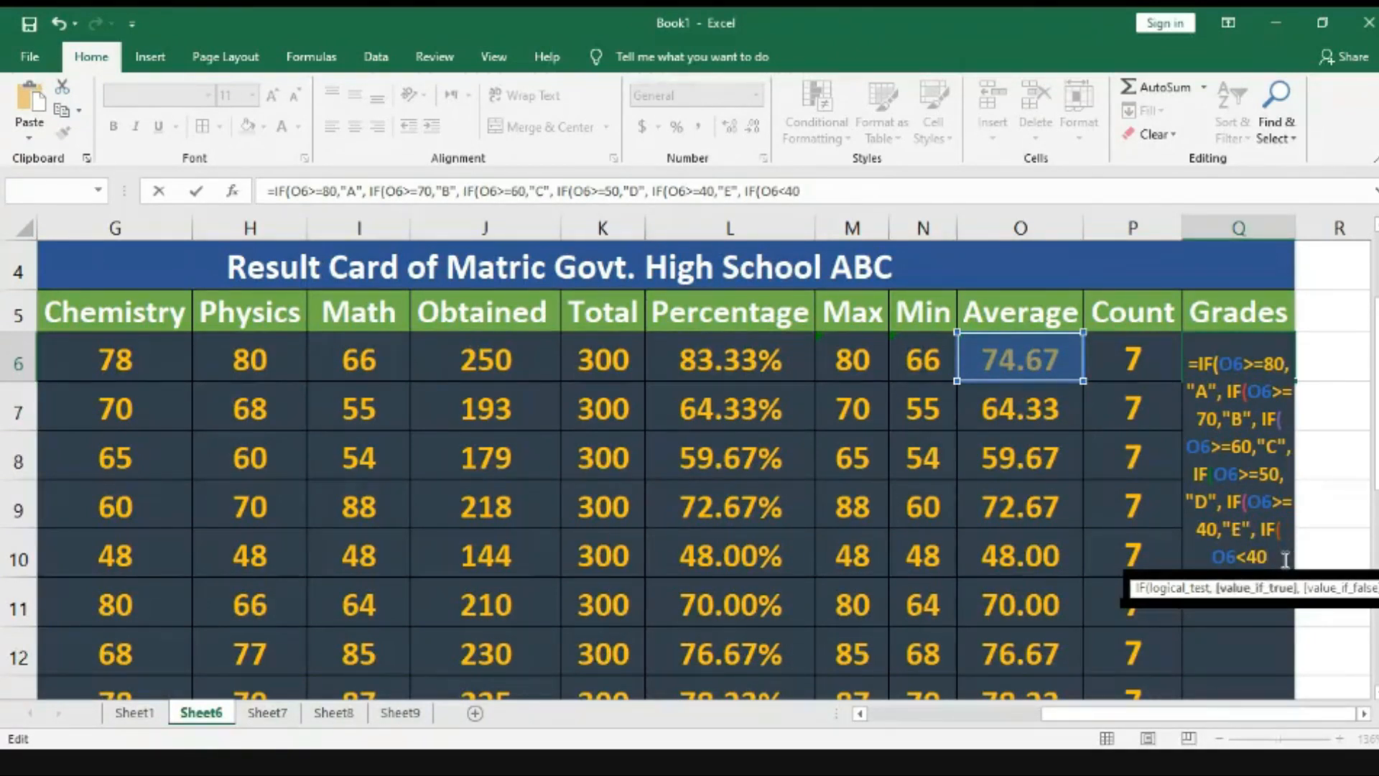
pyautogui.write('F"')
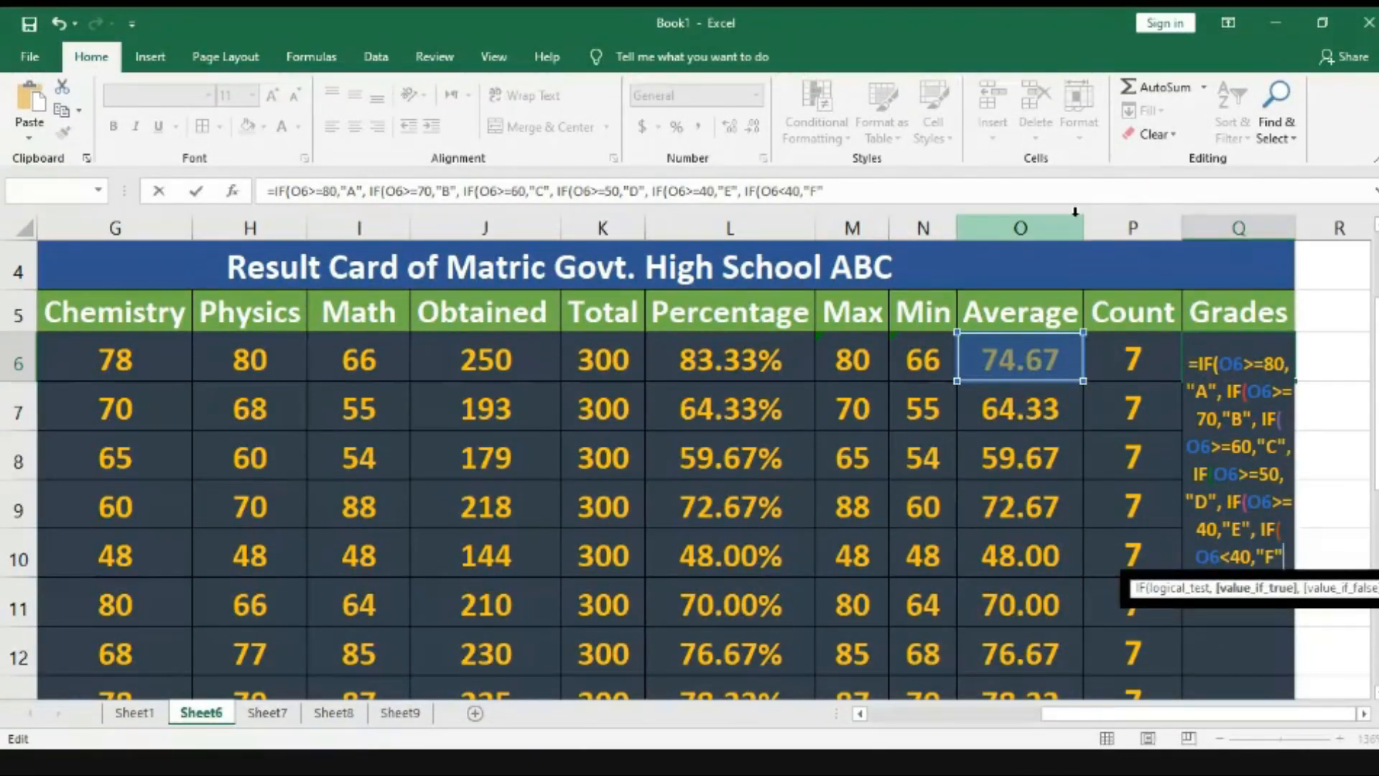
# - Close all six nested IFs with closing parentheses and enter the Grades formula in Q6
pyautogui.write('))')
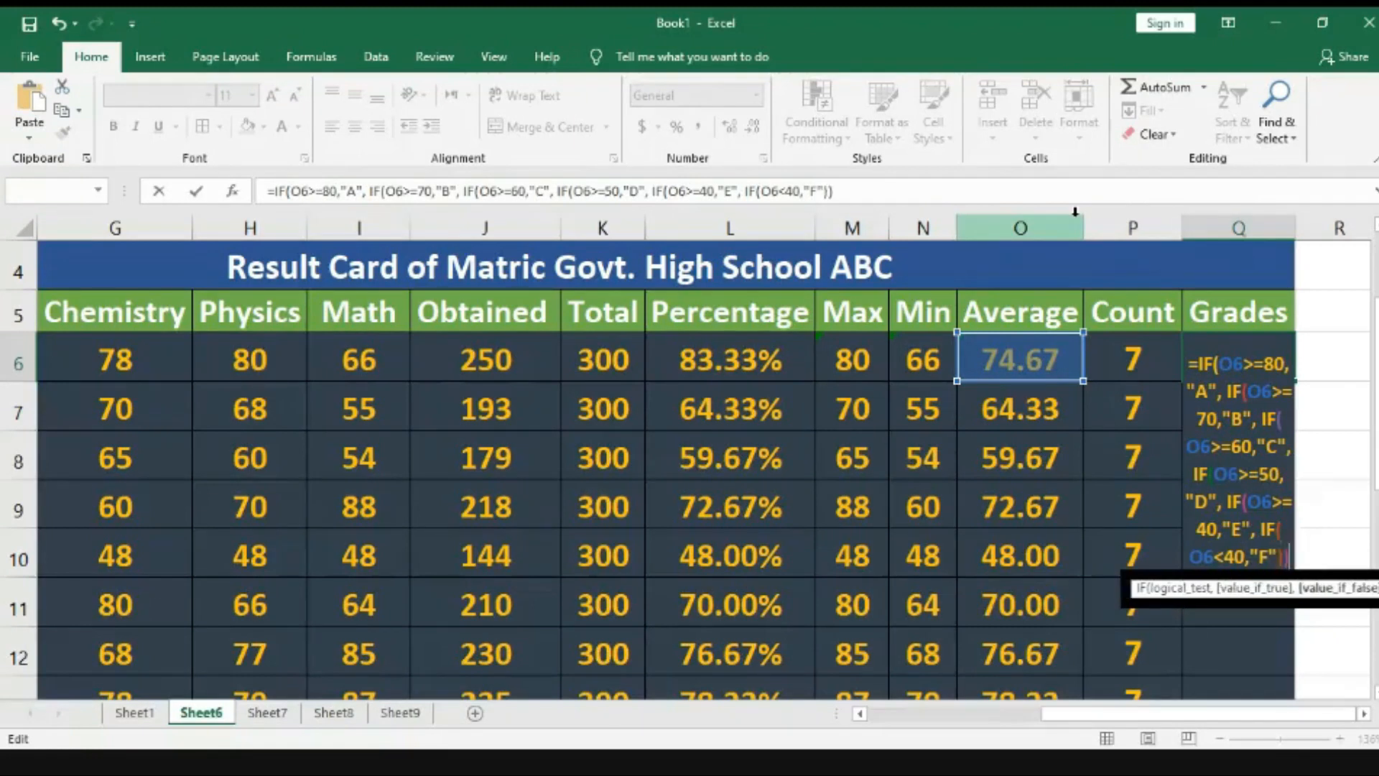
pyautogui.write('))')
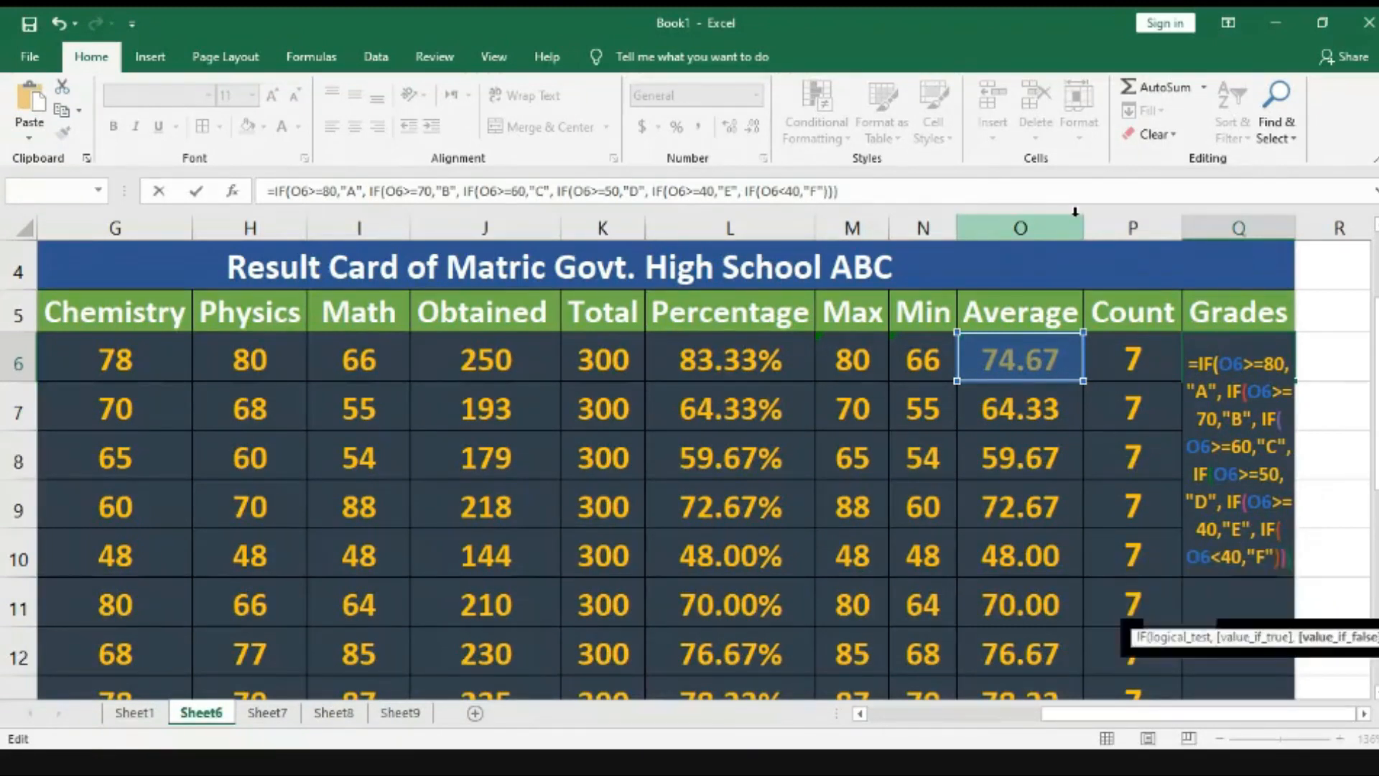
pyautogui.write('))')
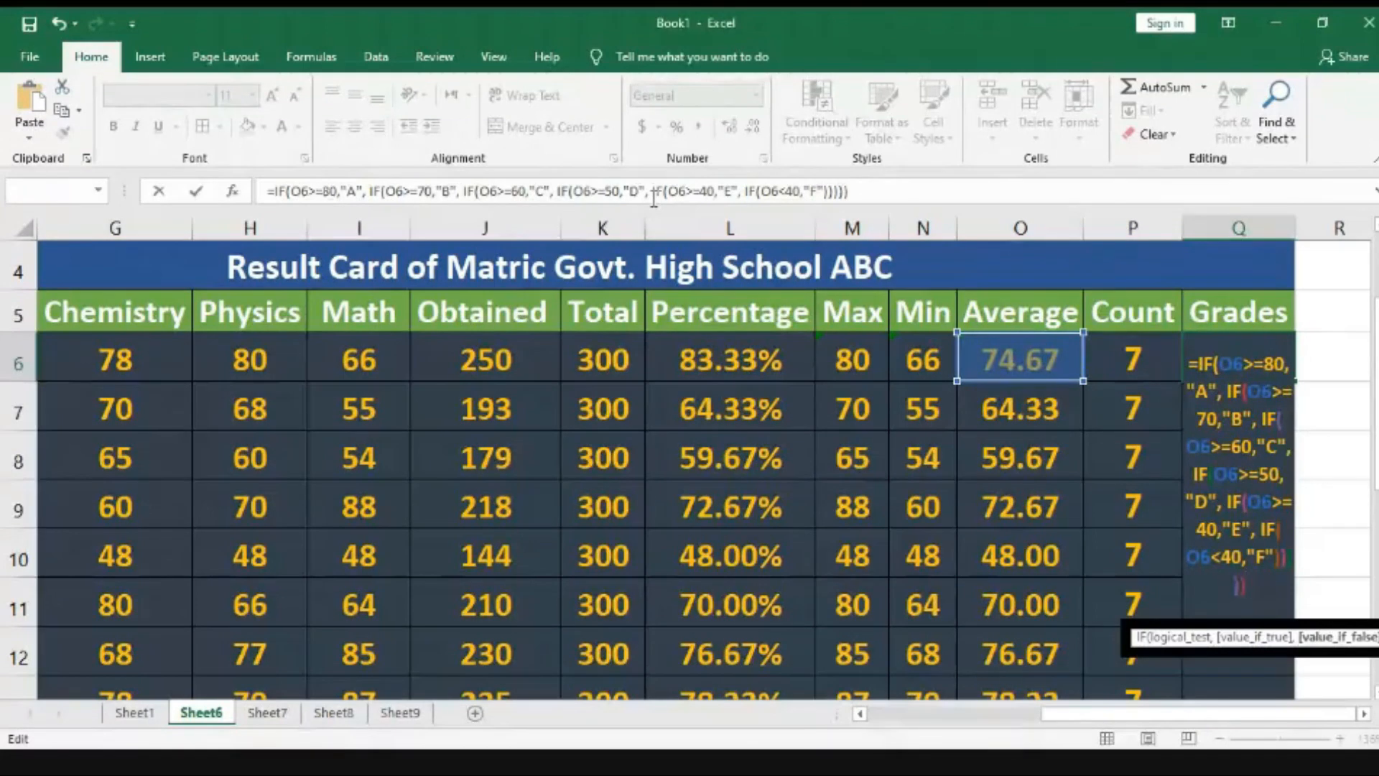
pyautogui.write(')')
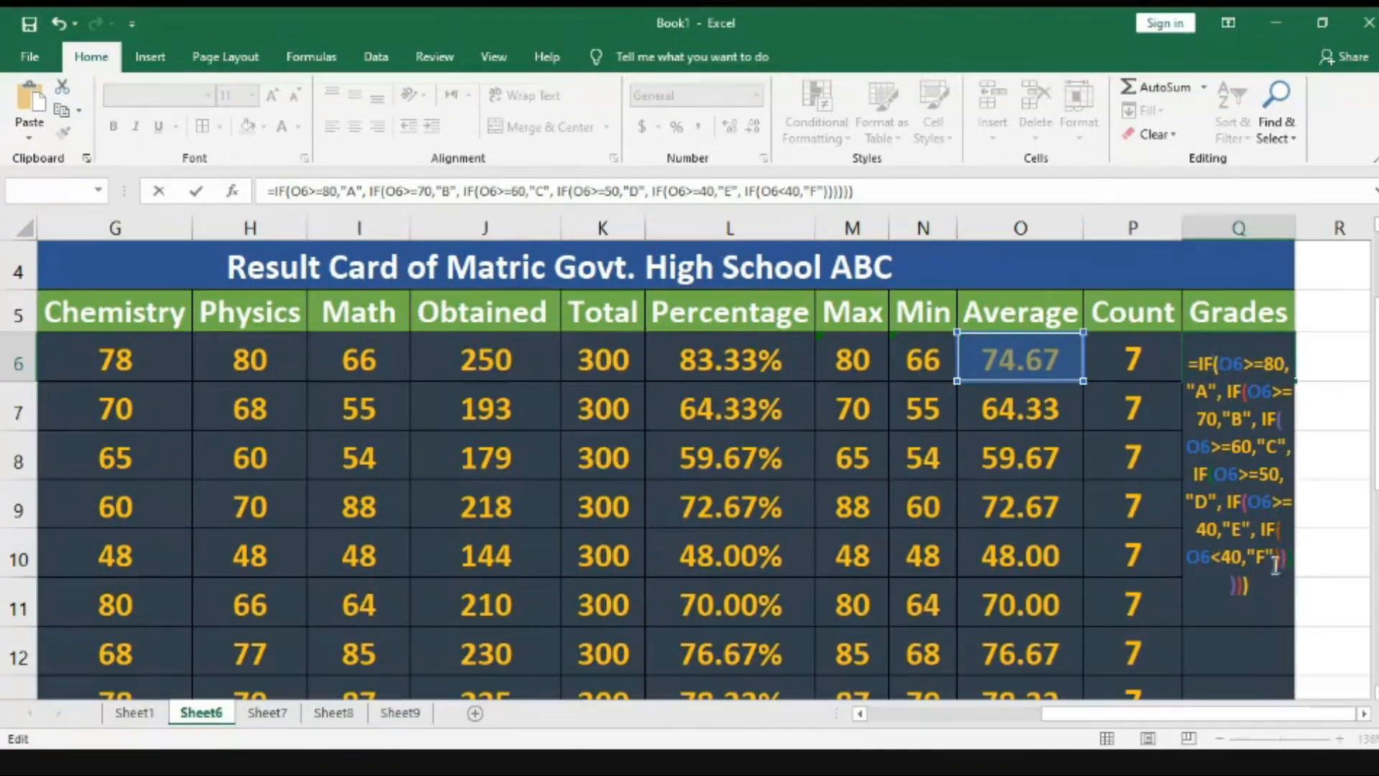
pyautogui.press('Return')
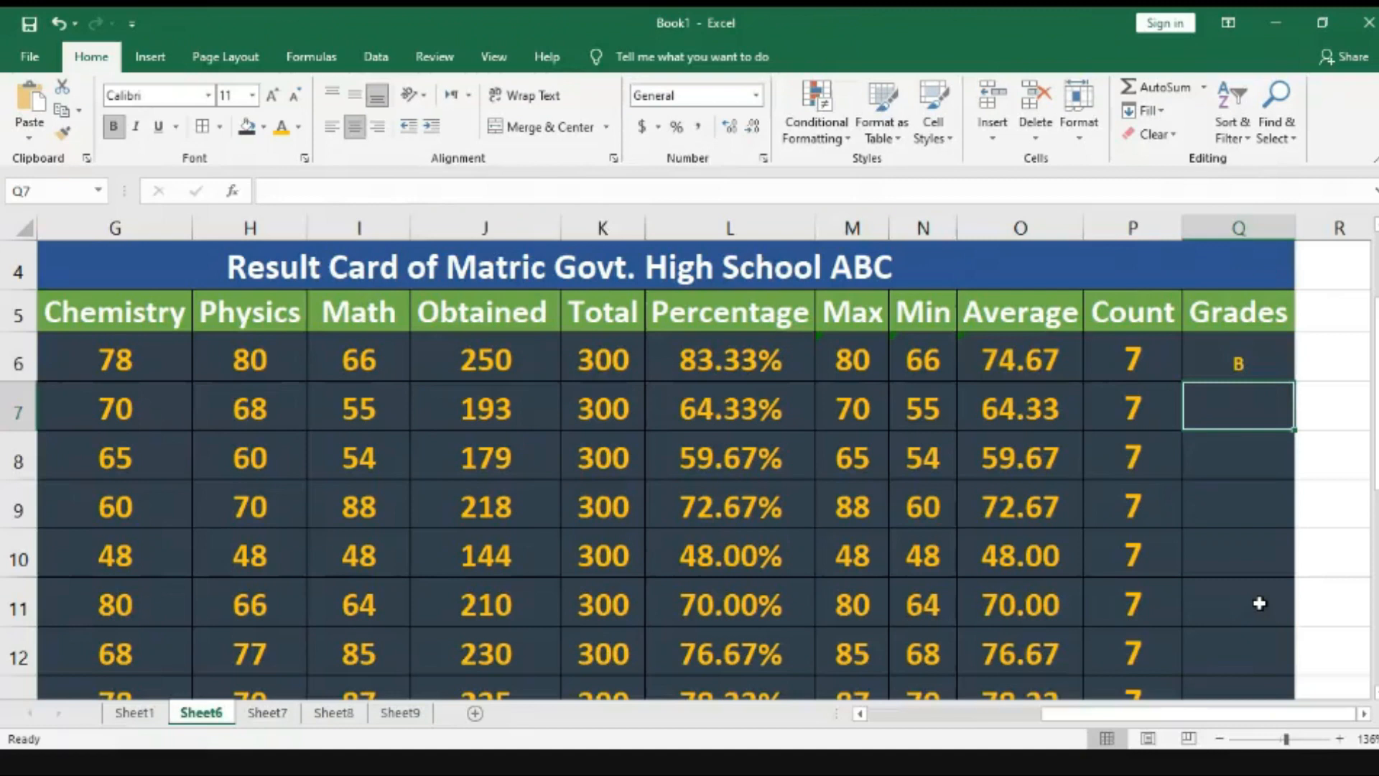
# - Fill the Q6 grade formula down the Grades column for all students
pyautogui.click(1264, 366)
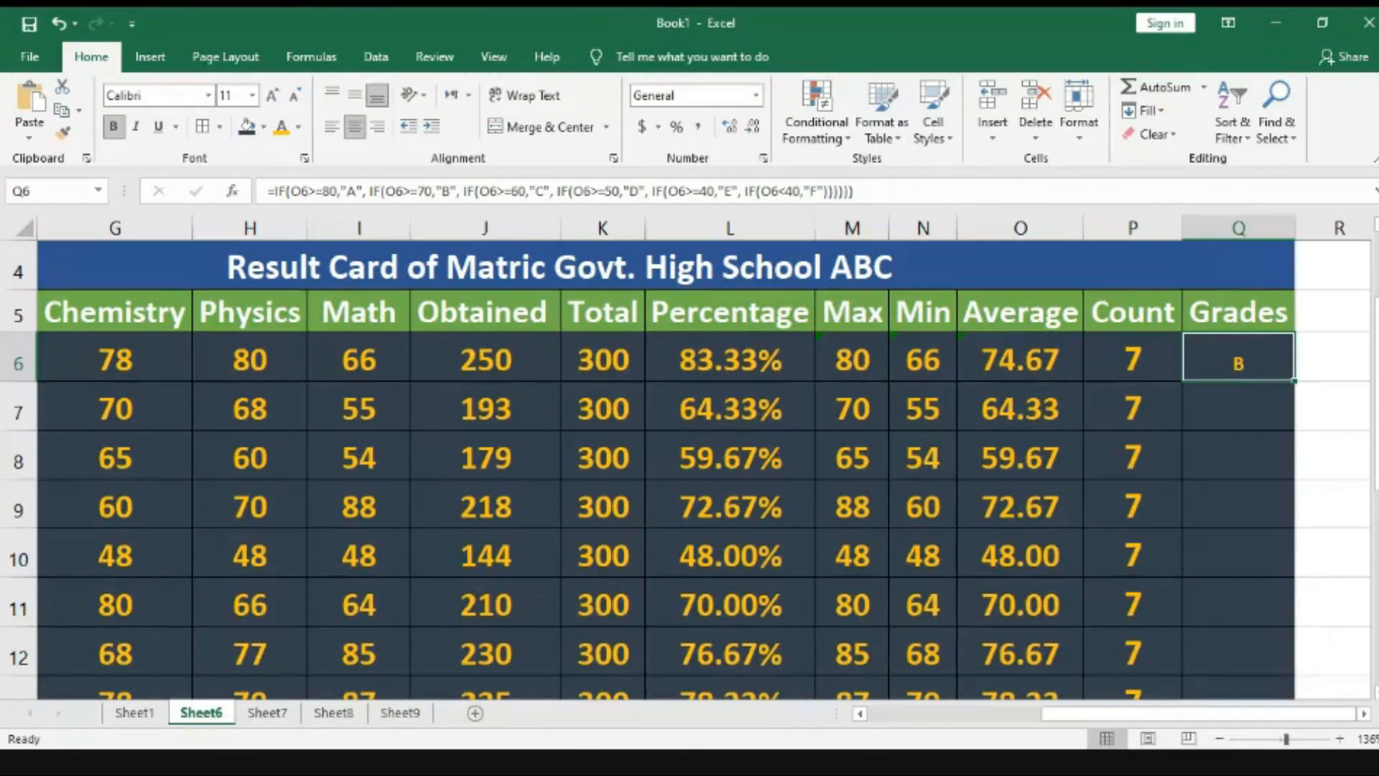
pyautogui.moveTo(1376, 411); pyautogui.dragTo(1376, 432)
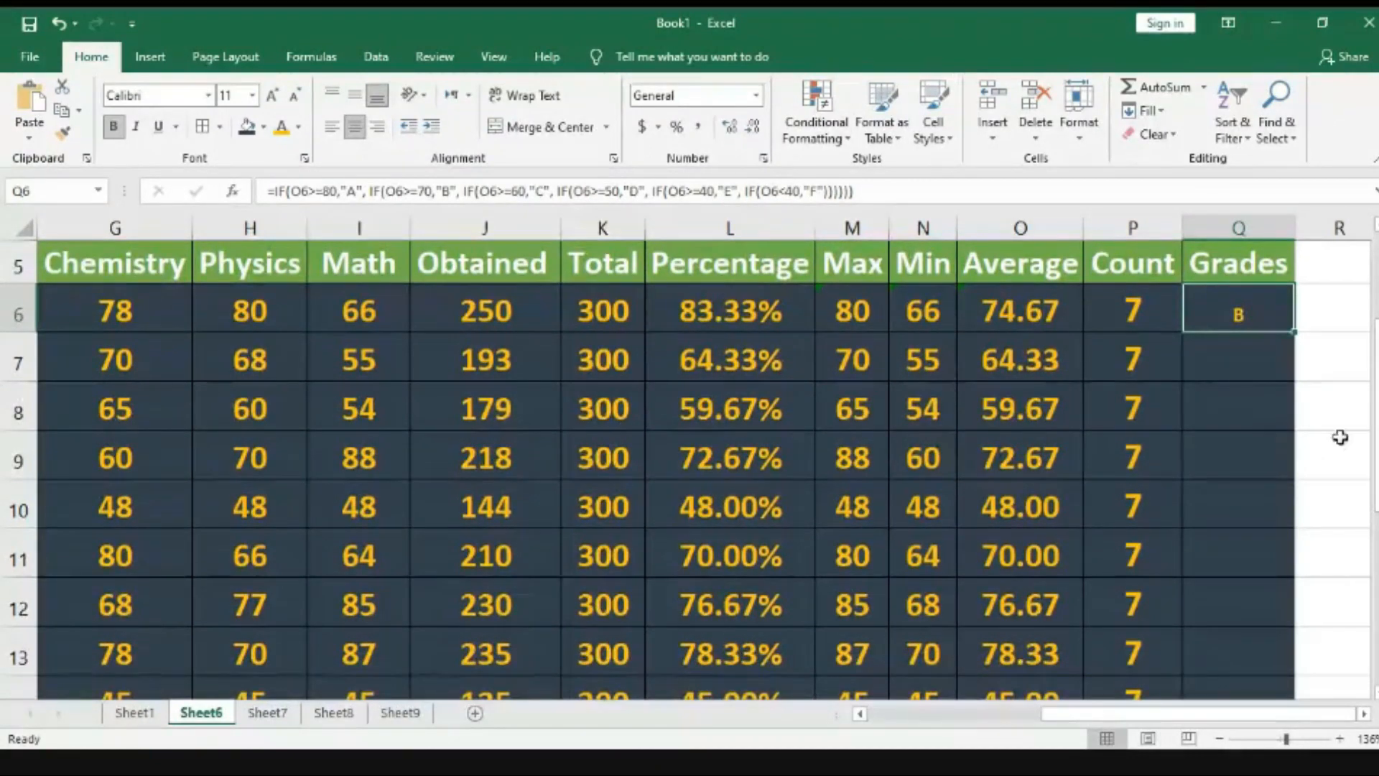
pyautogui.doubleClick(1296, 334)
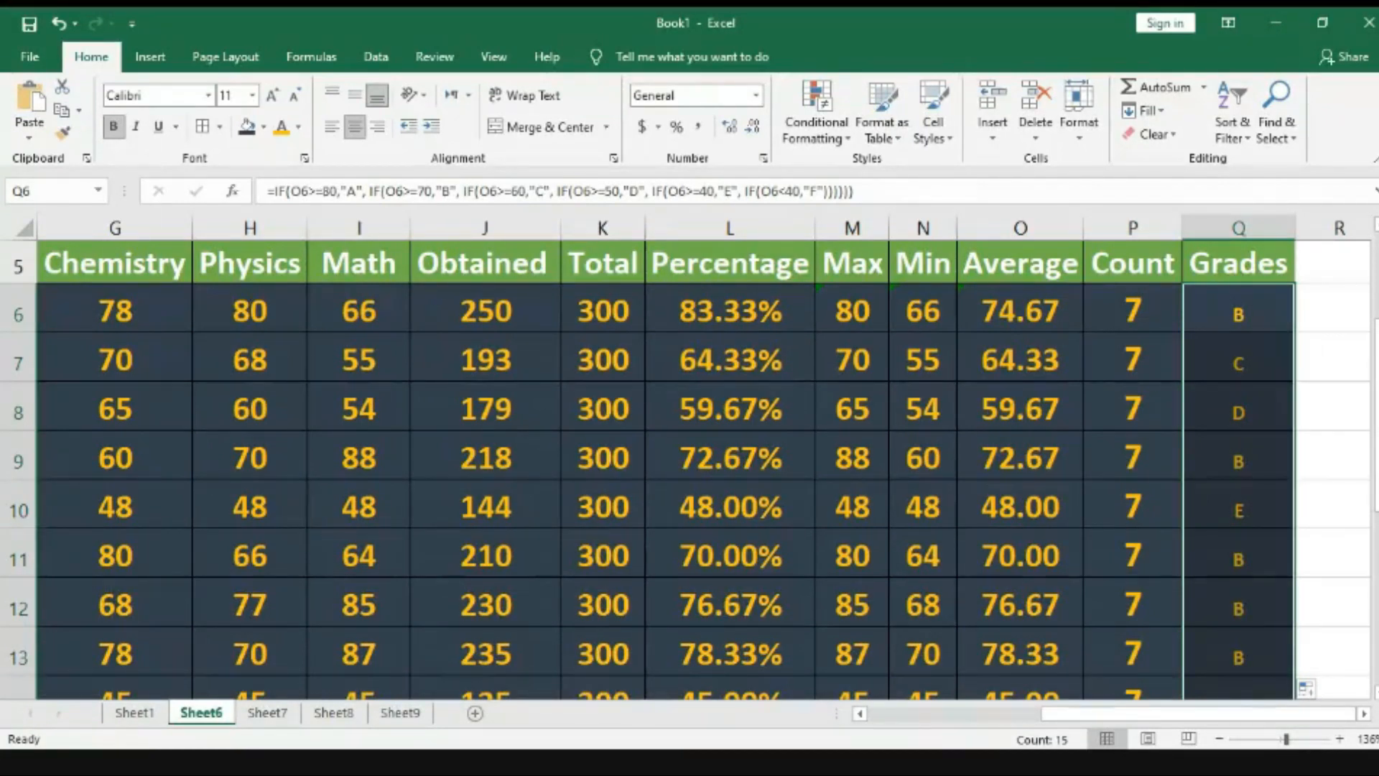
pyautogui.moveTo(1377, 452); pyautogui.dragTo(1377, 448)
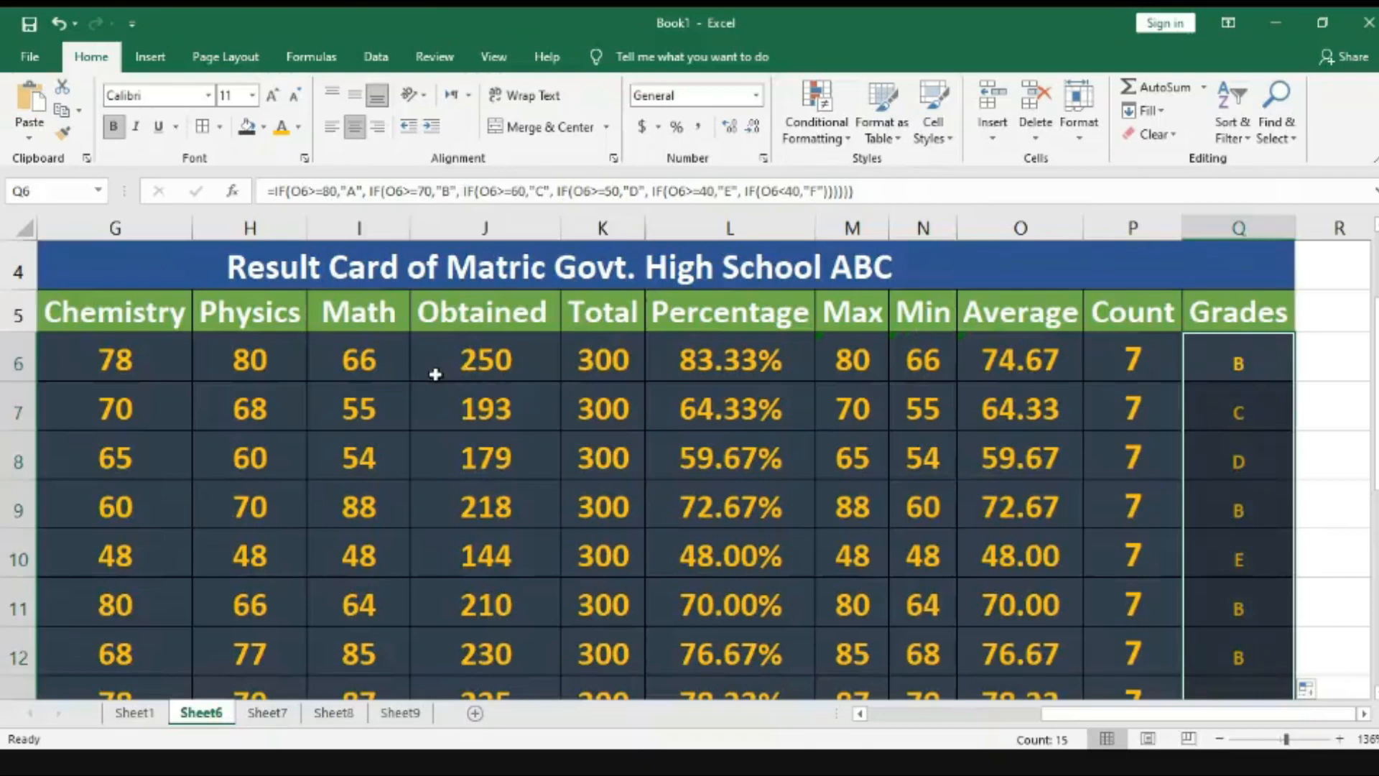
# - Change the first student's Math mark in I6 to 89
pyautogui.click(394, 366)
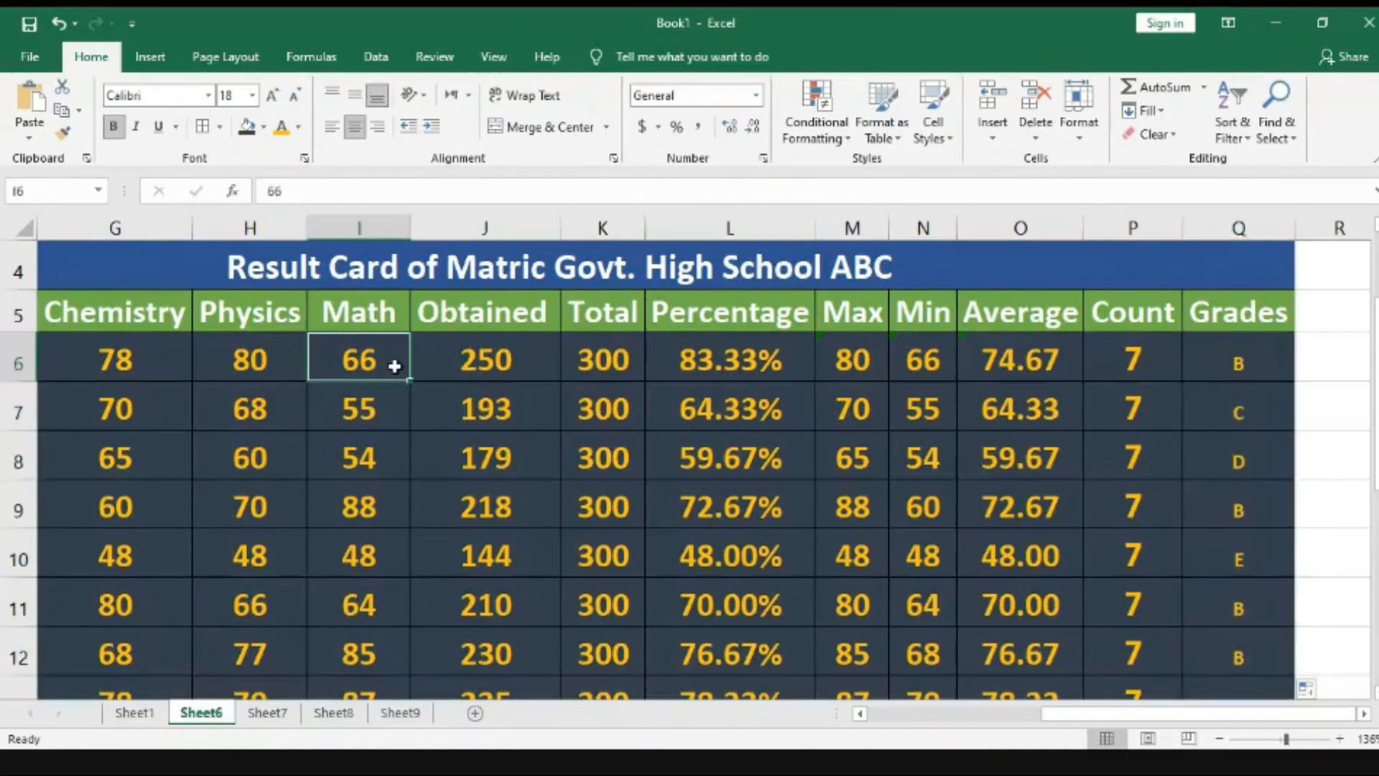
pyautogui.write('89')
pyautogui.press('Return')
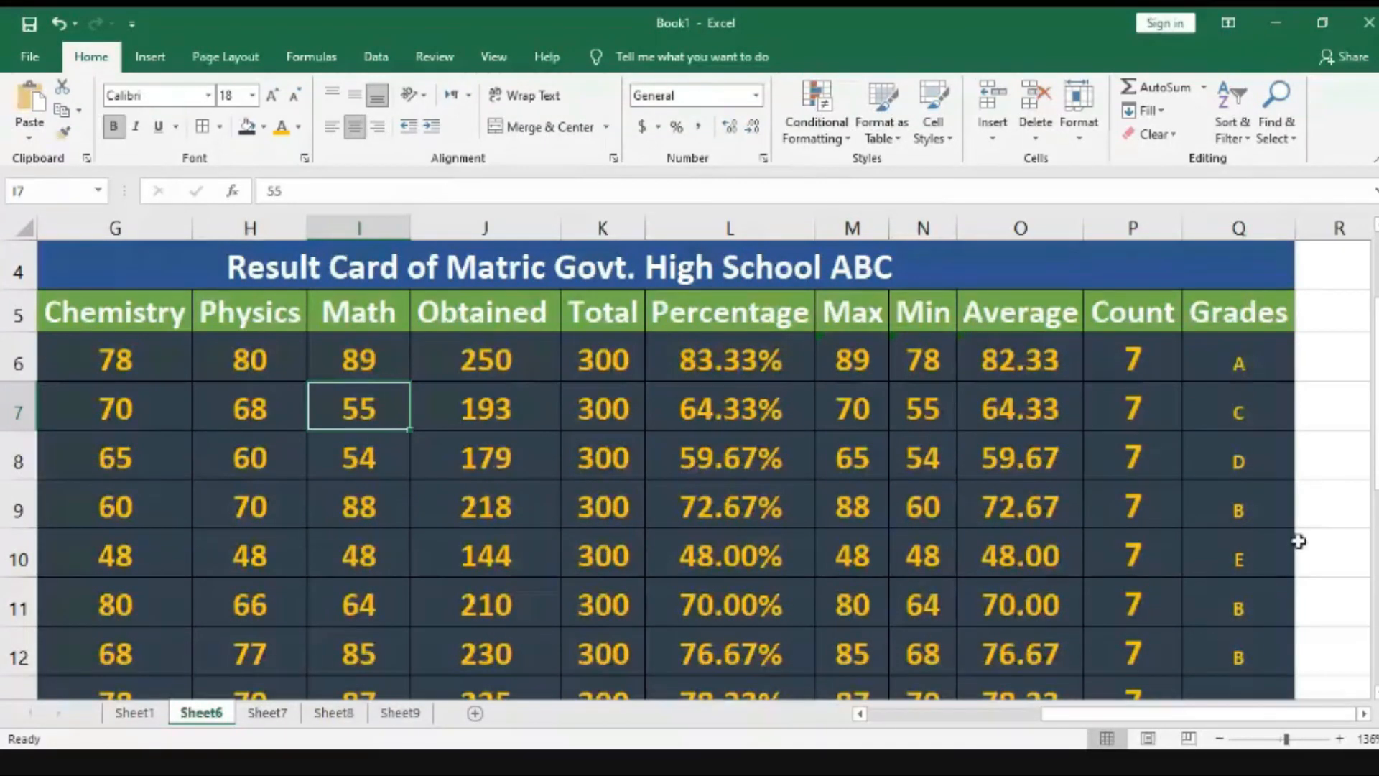
# - Change the row 9 student's Chemistry mark in G9 to 78 and replace it with 87
pyautogui.scroll(-1, 829, 546)
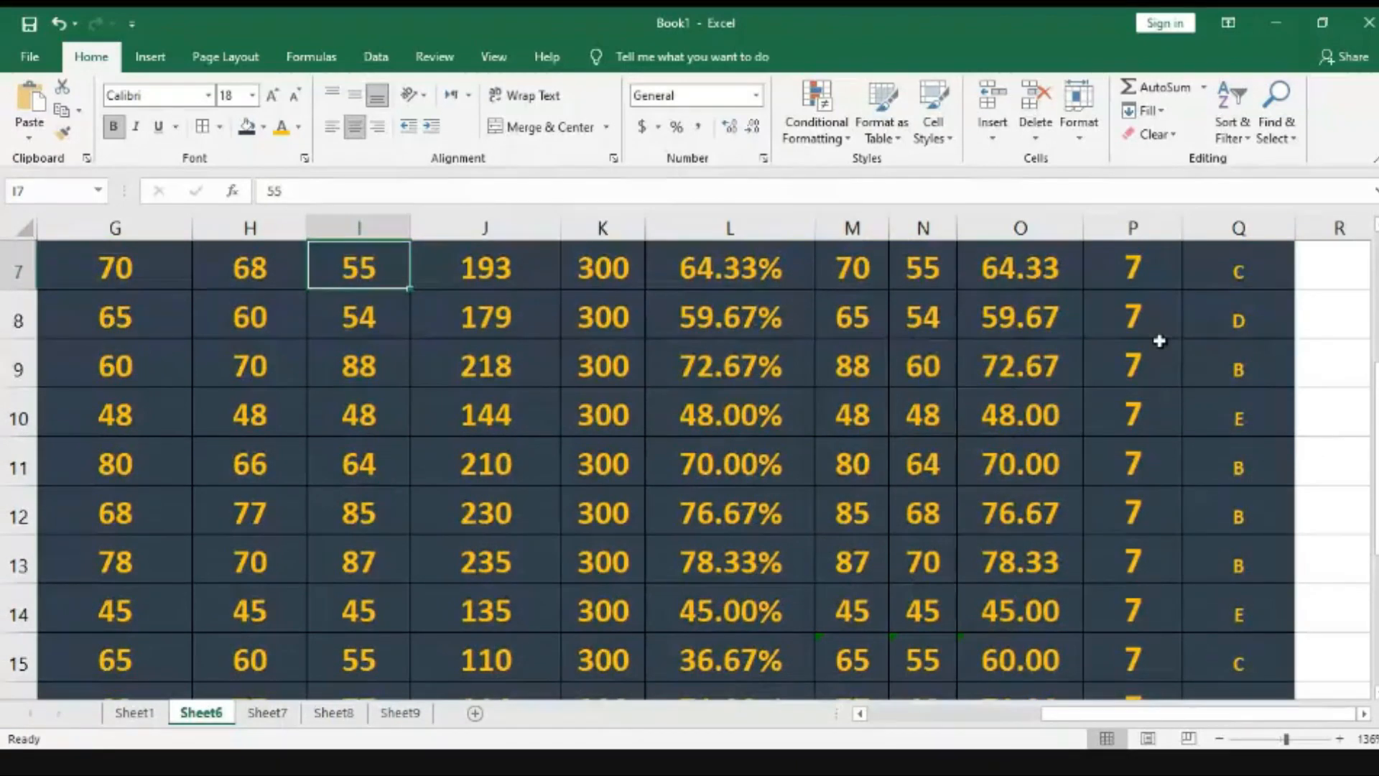
pyautogui.click(374, 367)
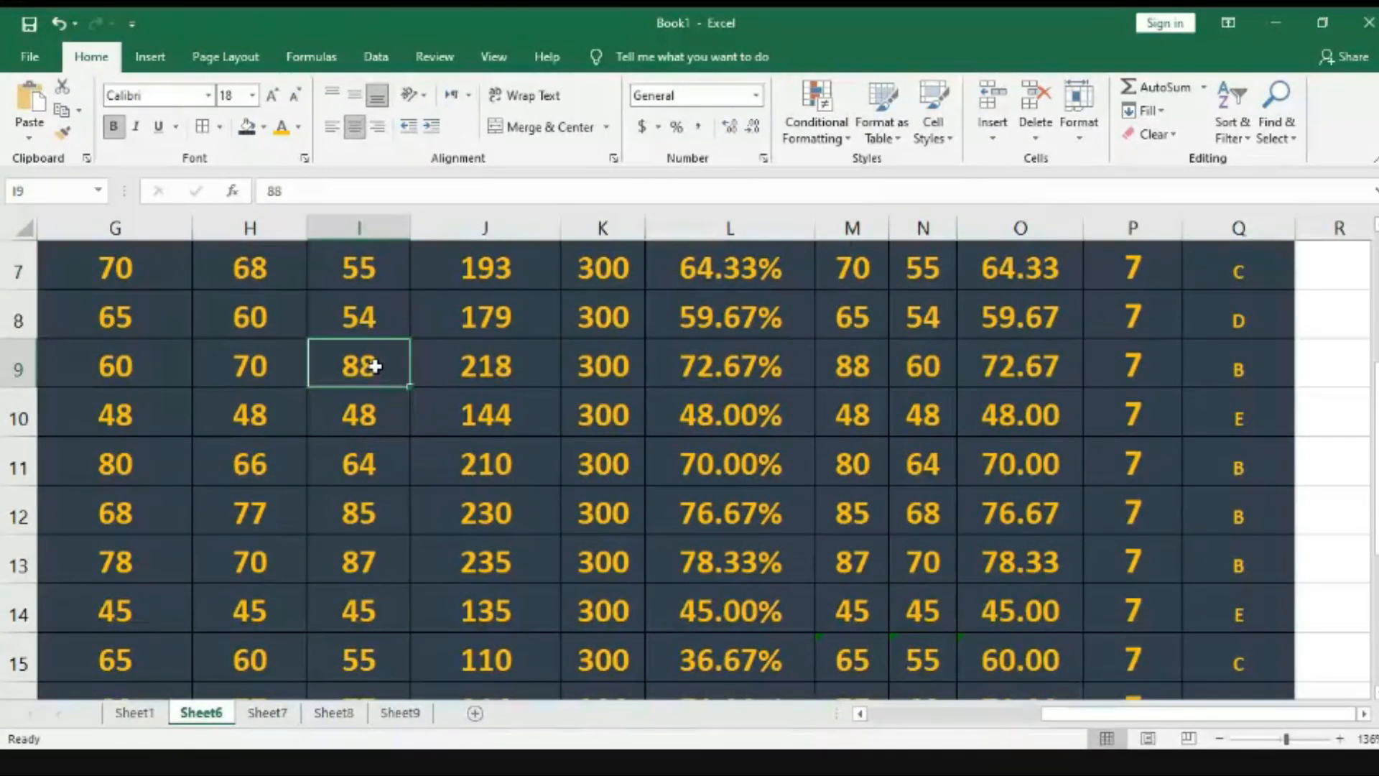
pyautogui.press('Left')
pyautogui.press('Left')
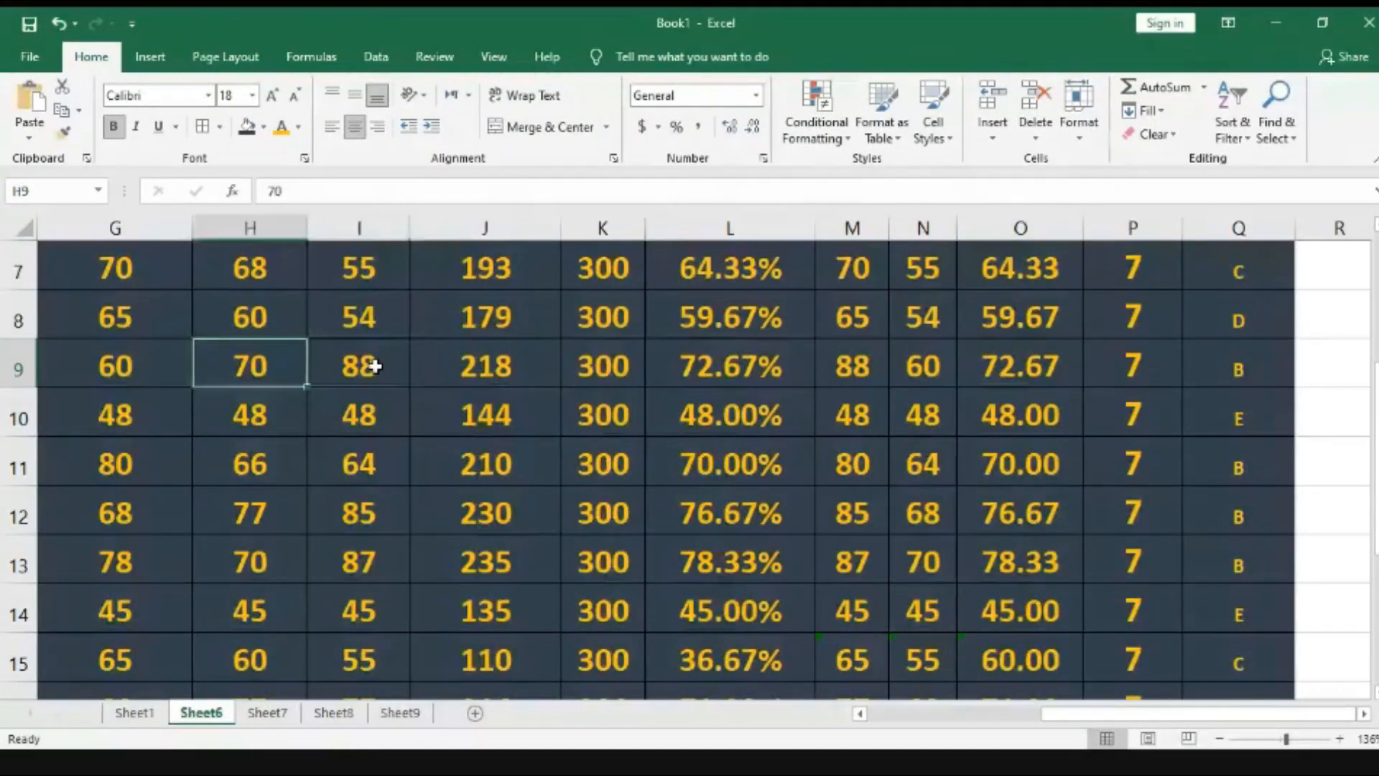
pyautogui.write('78')
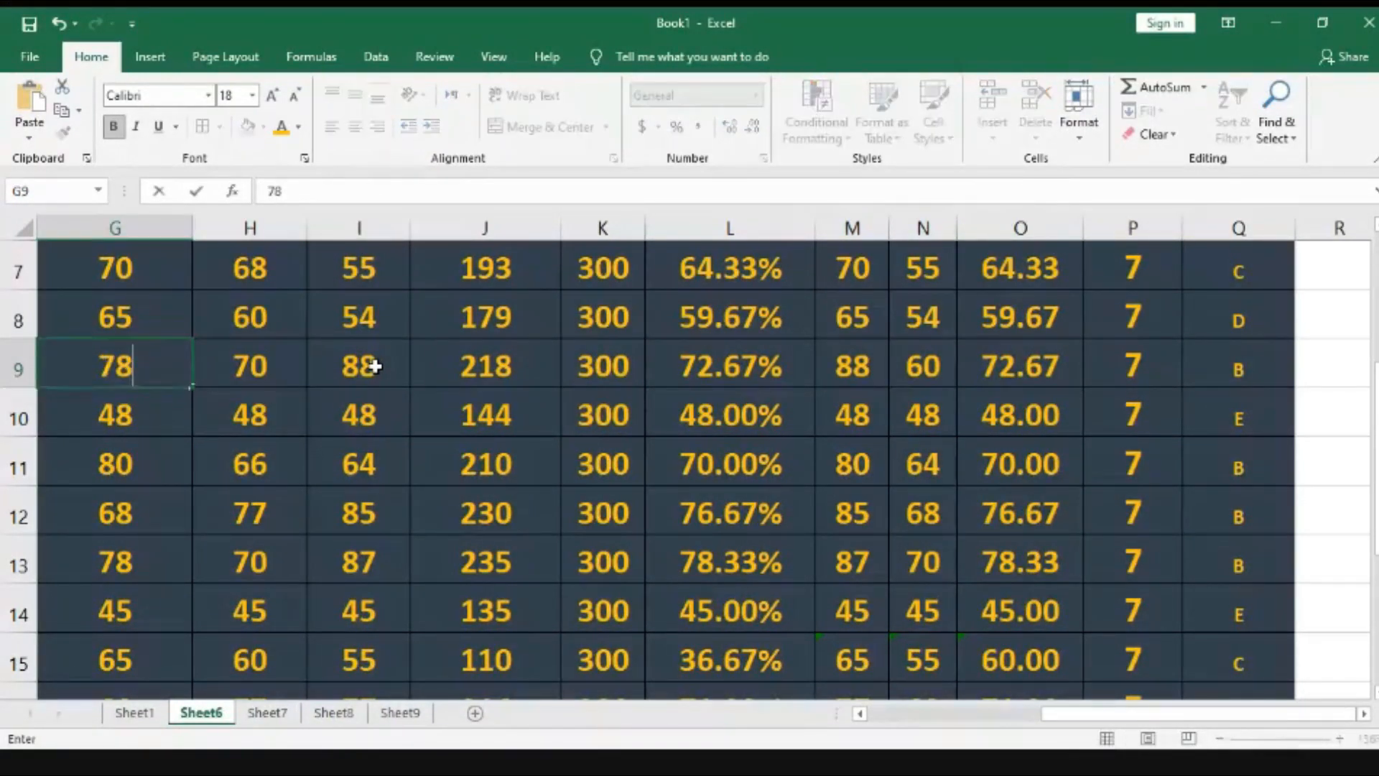
pyautogui.press('Return')
pyautogui.press('Up')
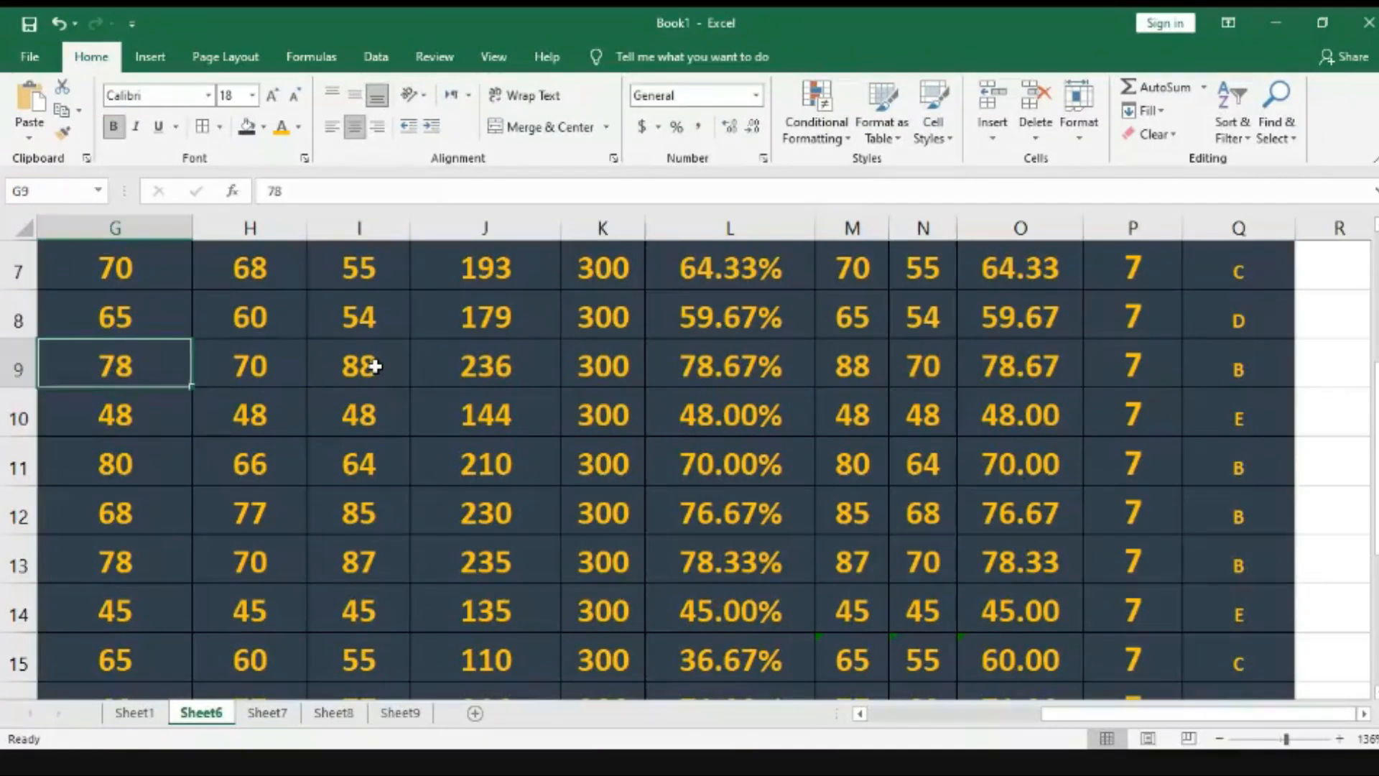
pyautogui.write('87')
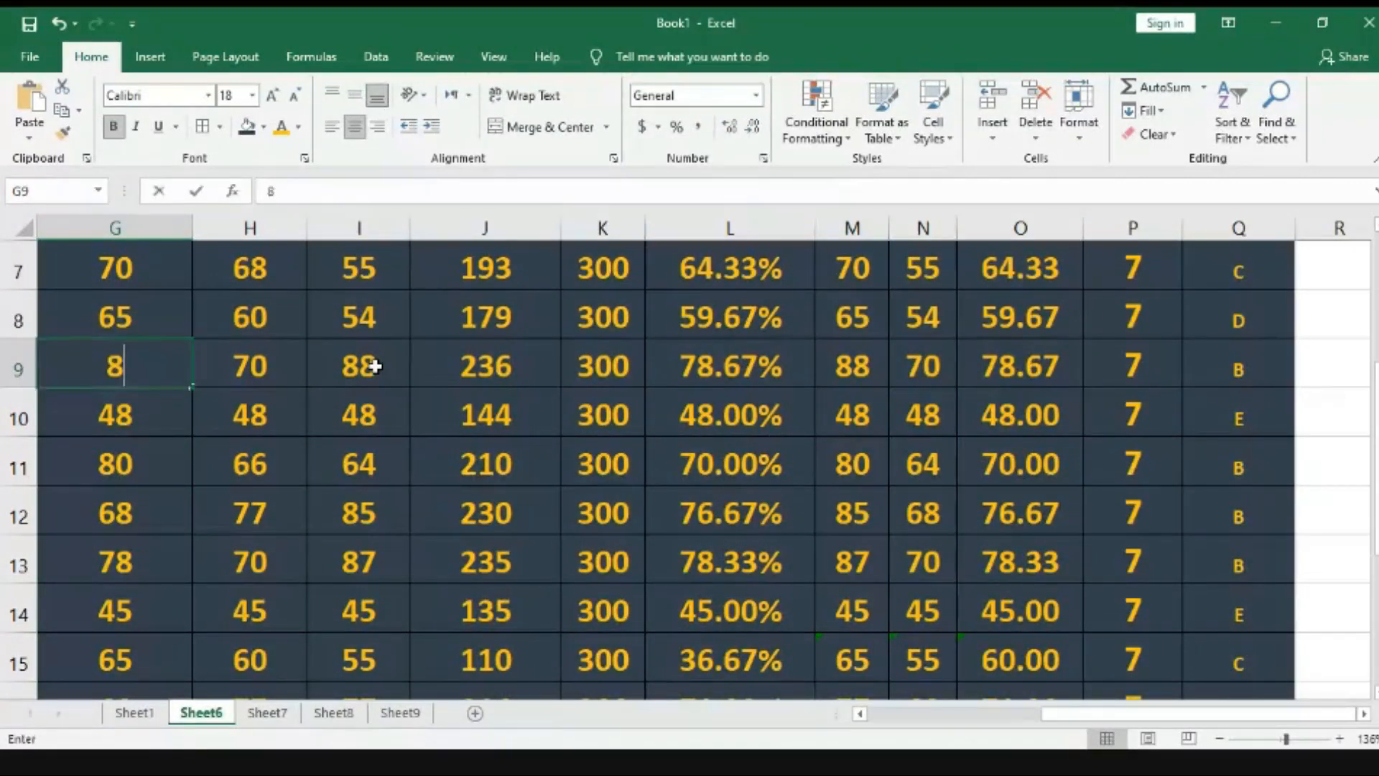
pyautogui.press('Return')
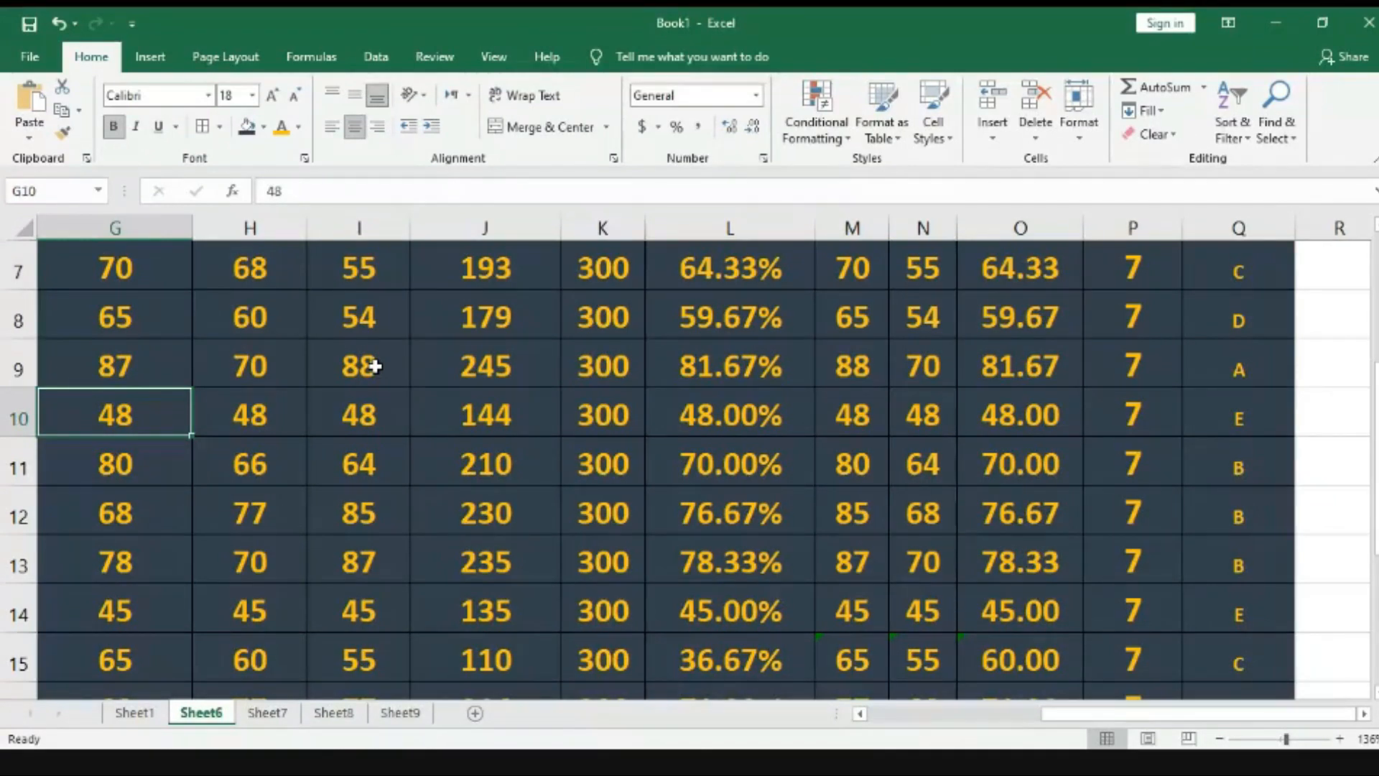
# - Set the row 10 student's Chemistry, Physics and Math marks to 40, 39 and 40
pyautogui.write('40')
pyautogui.press('Tab')
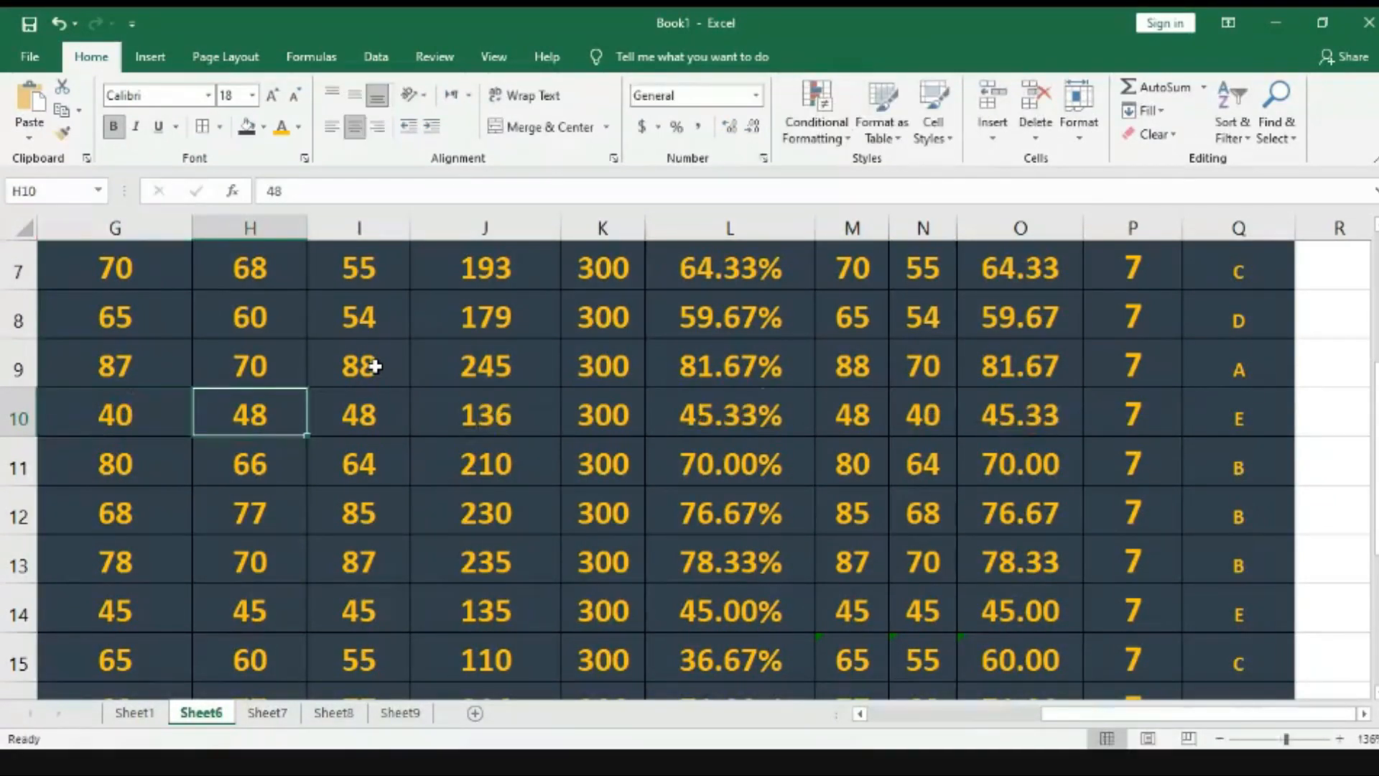
pyautogui.write('39')
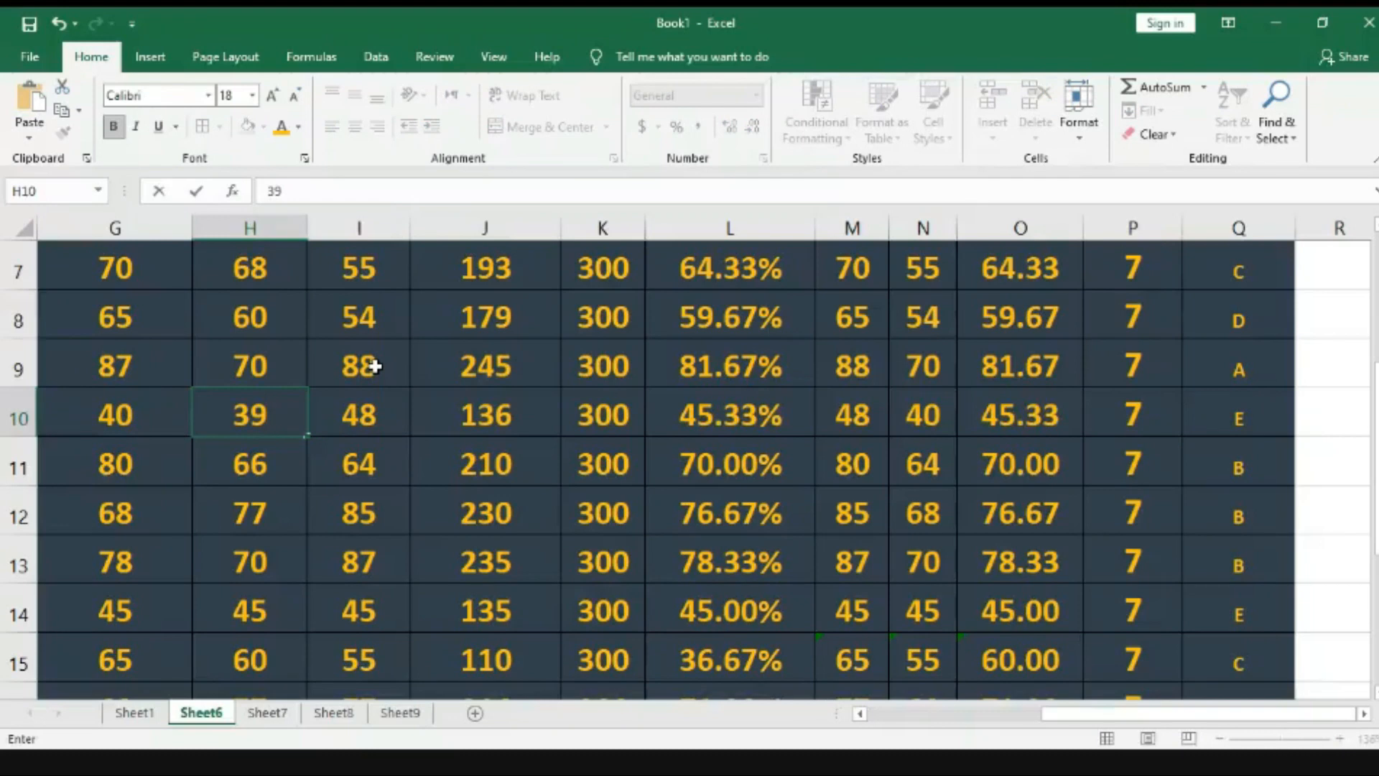
pyautogui.press('Tab')
pyautogui.write('40')
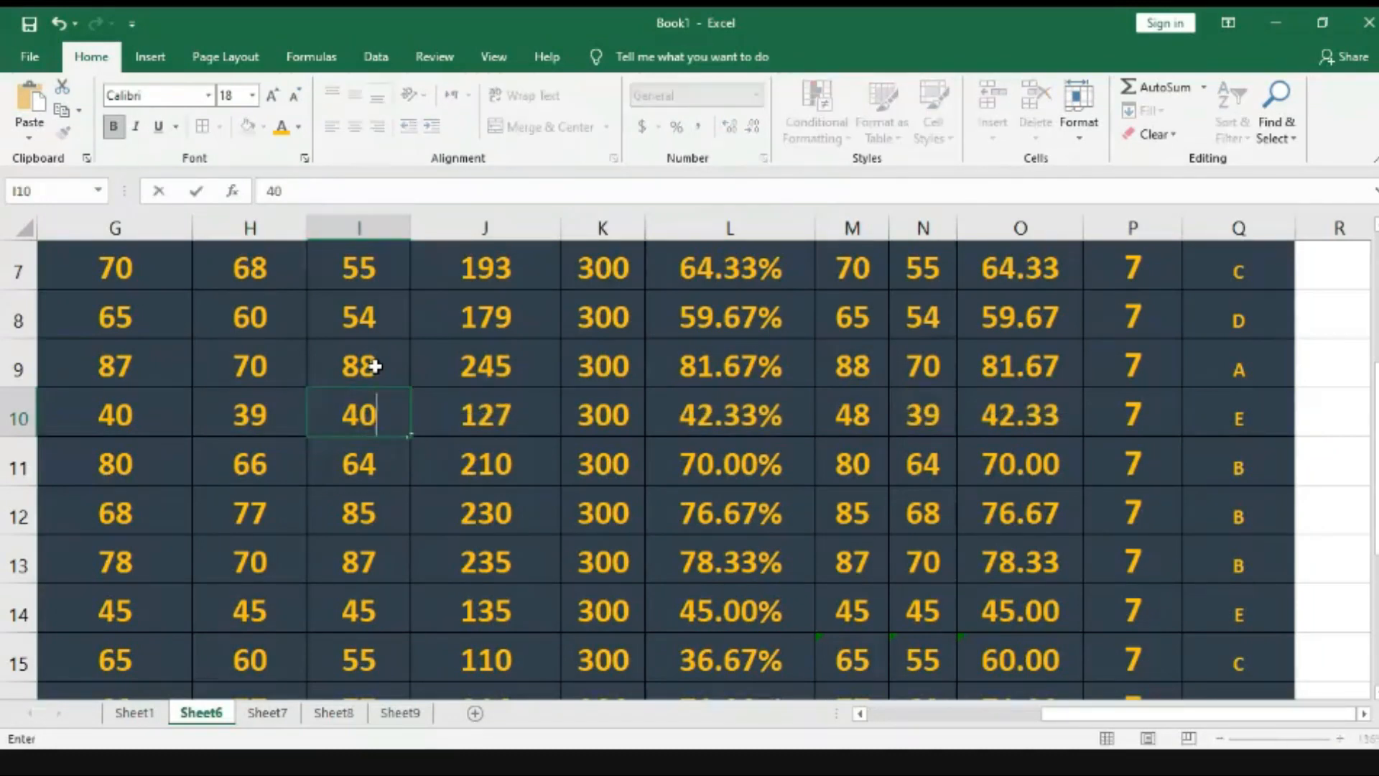
pyautogui.press('Return')
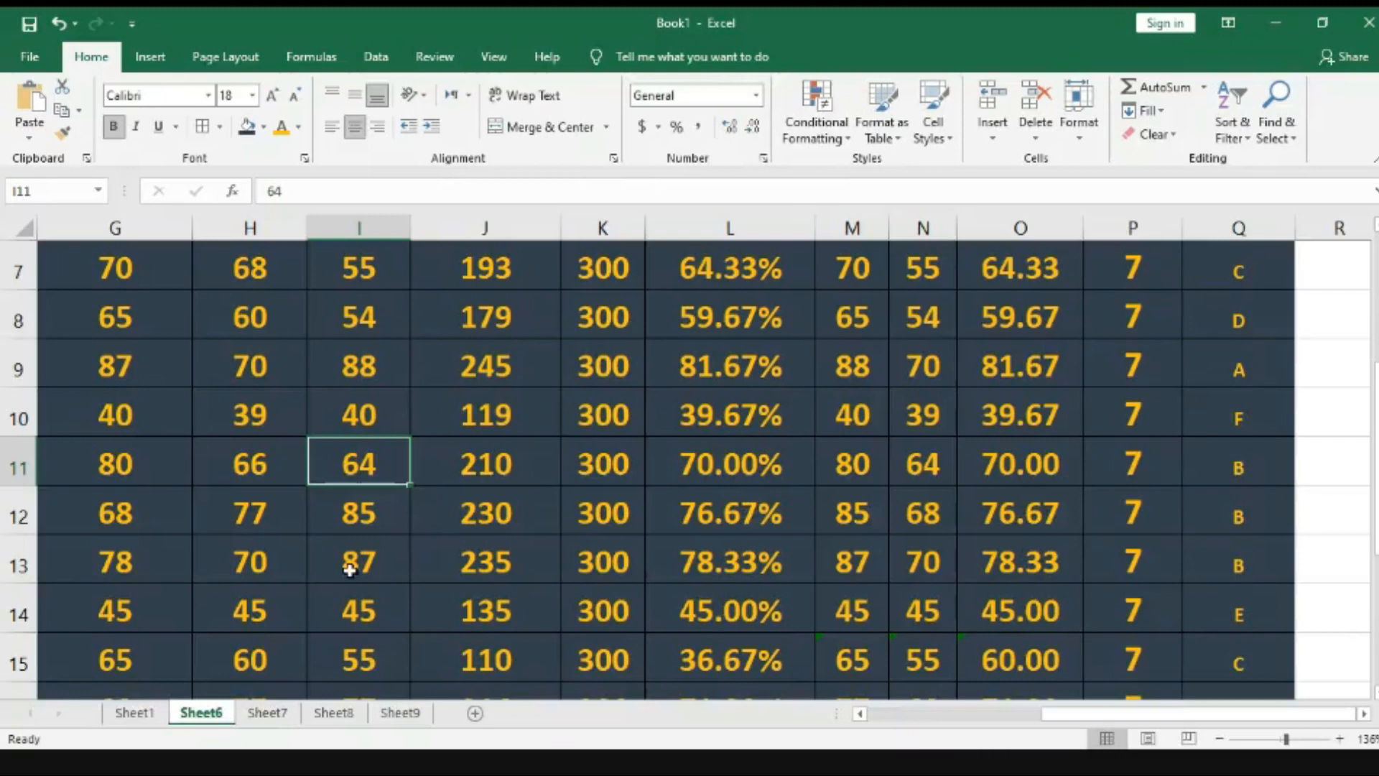
# - Set the row 13 student's Chemistry, Physics and Math marks to 38 each in G13:I13
pyautogui.click(132, 568)
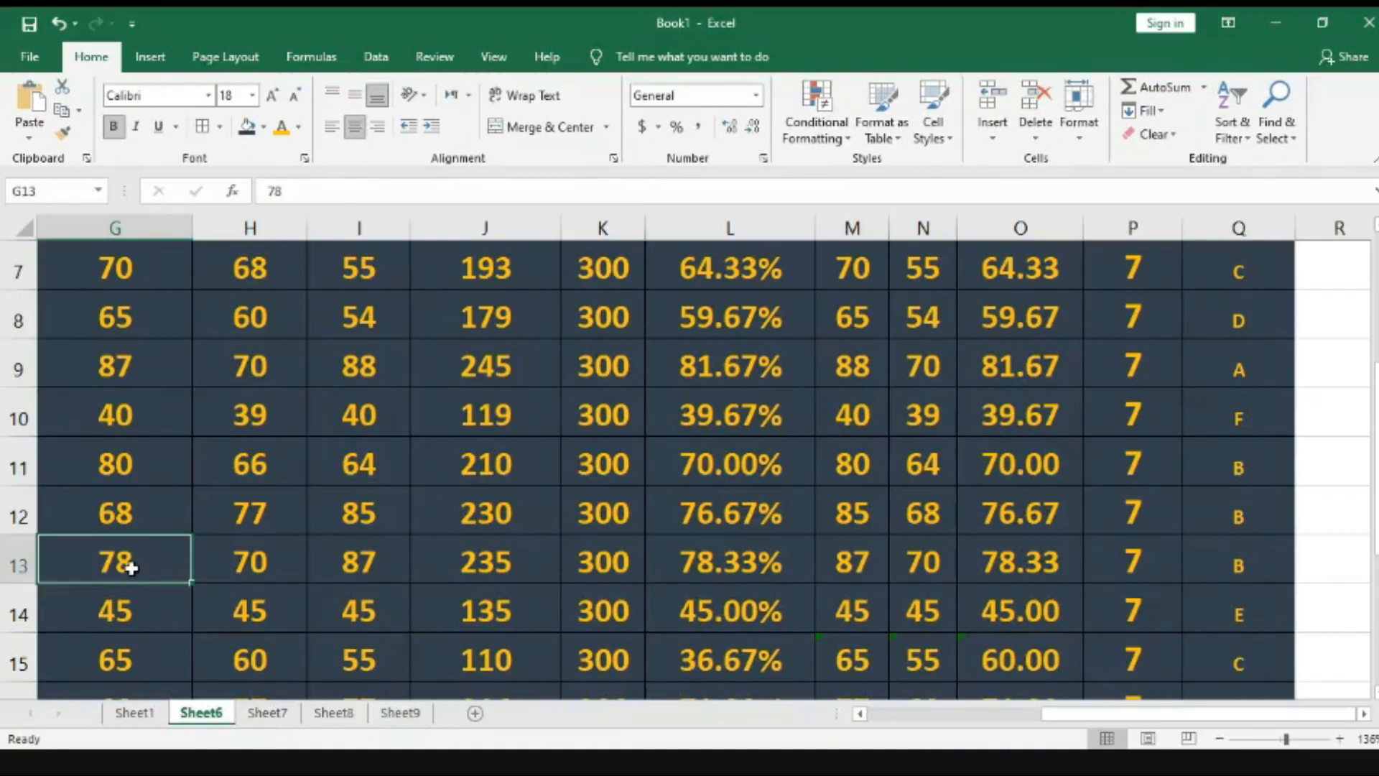
pyautogui.write('38')
pyautogui.press('Tab')
pyautogui.write('38')
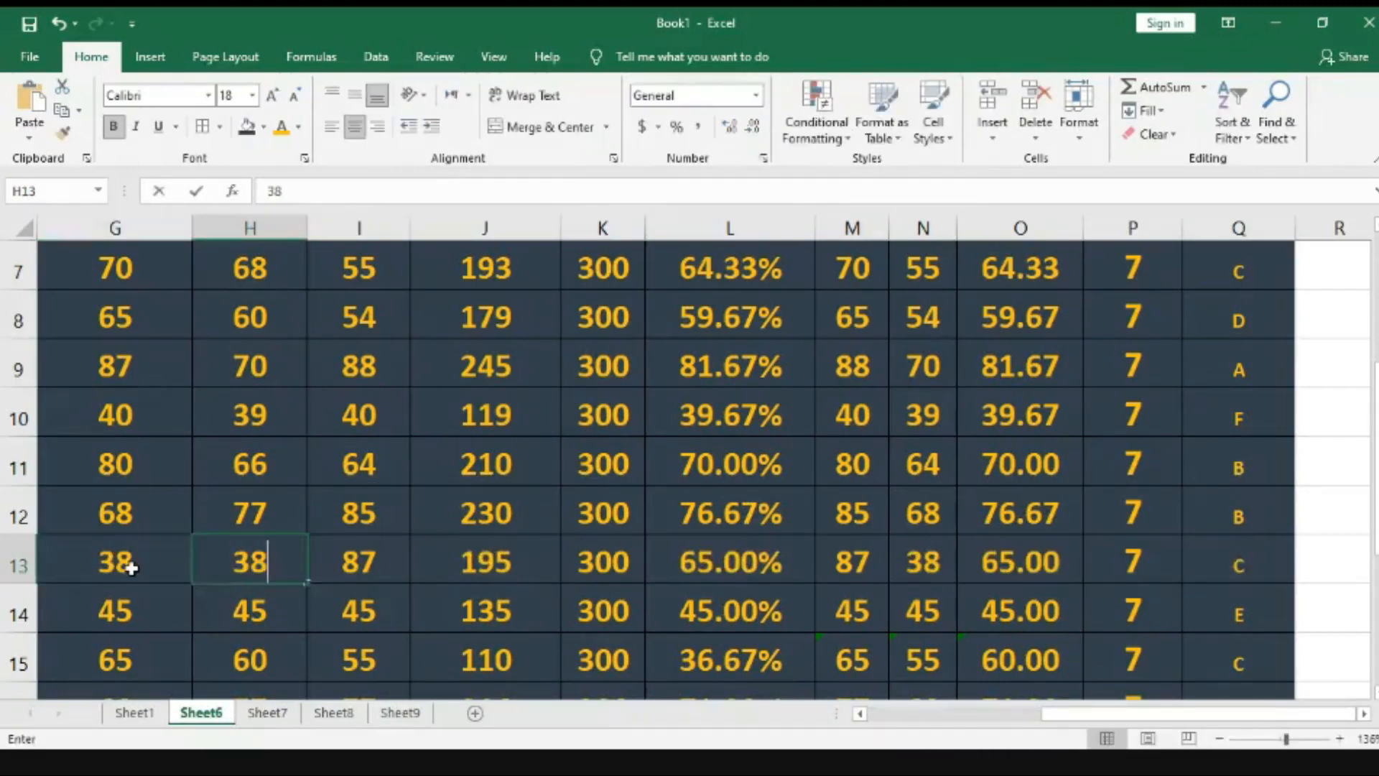
pyautogui.press('Tab')
pyautogui.write('38')
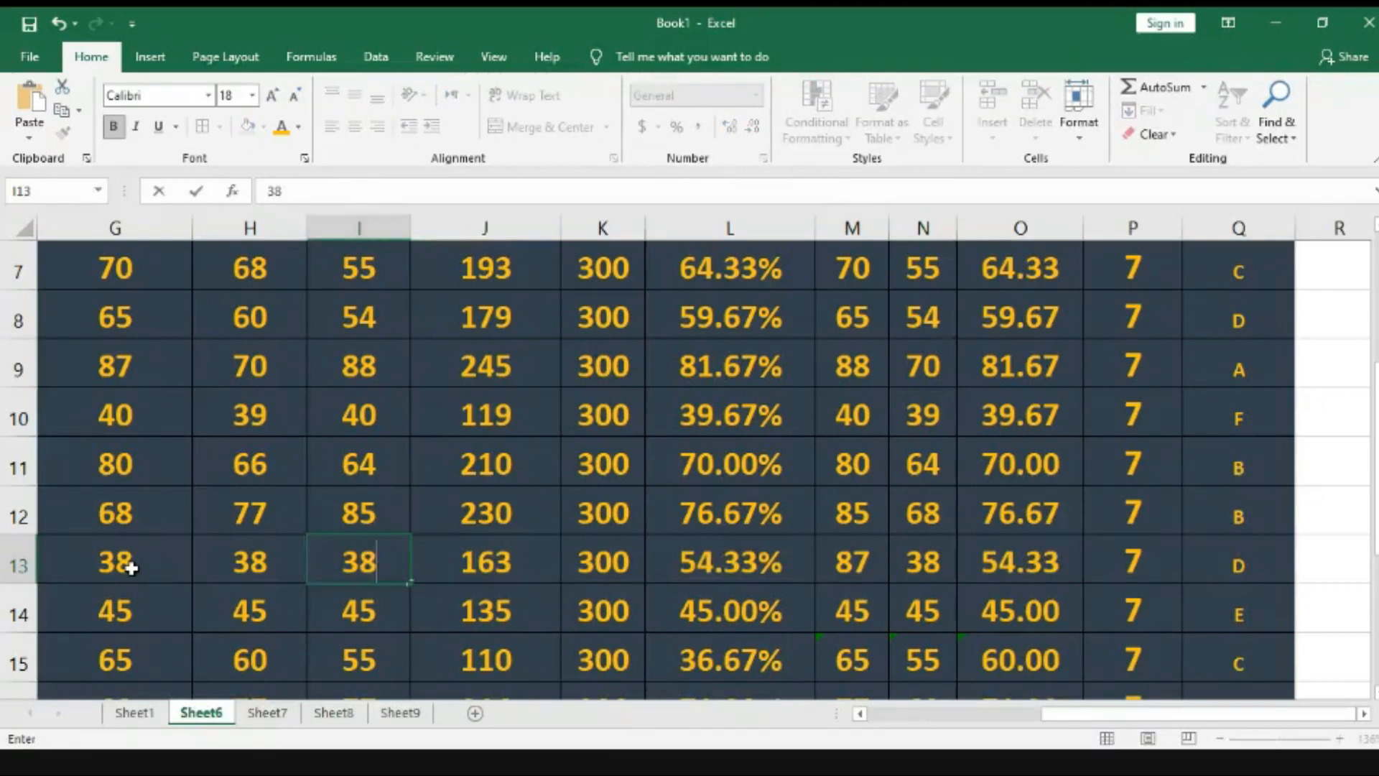
pyautogui.press('Tab')
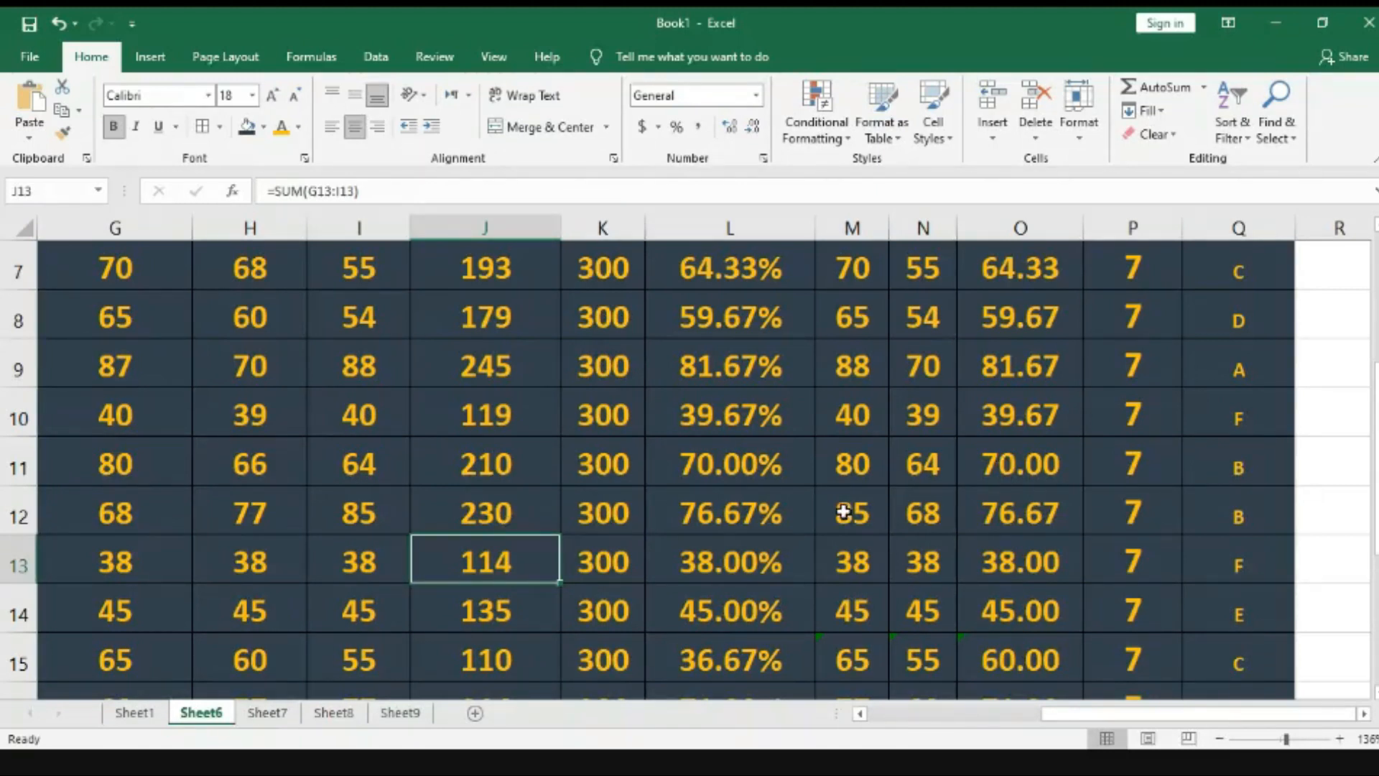
pyautogui.click(493, 508)
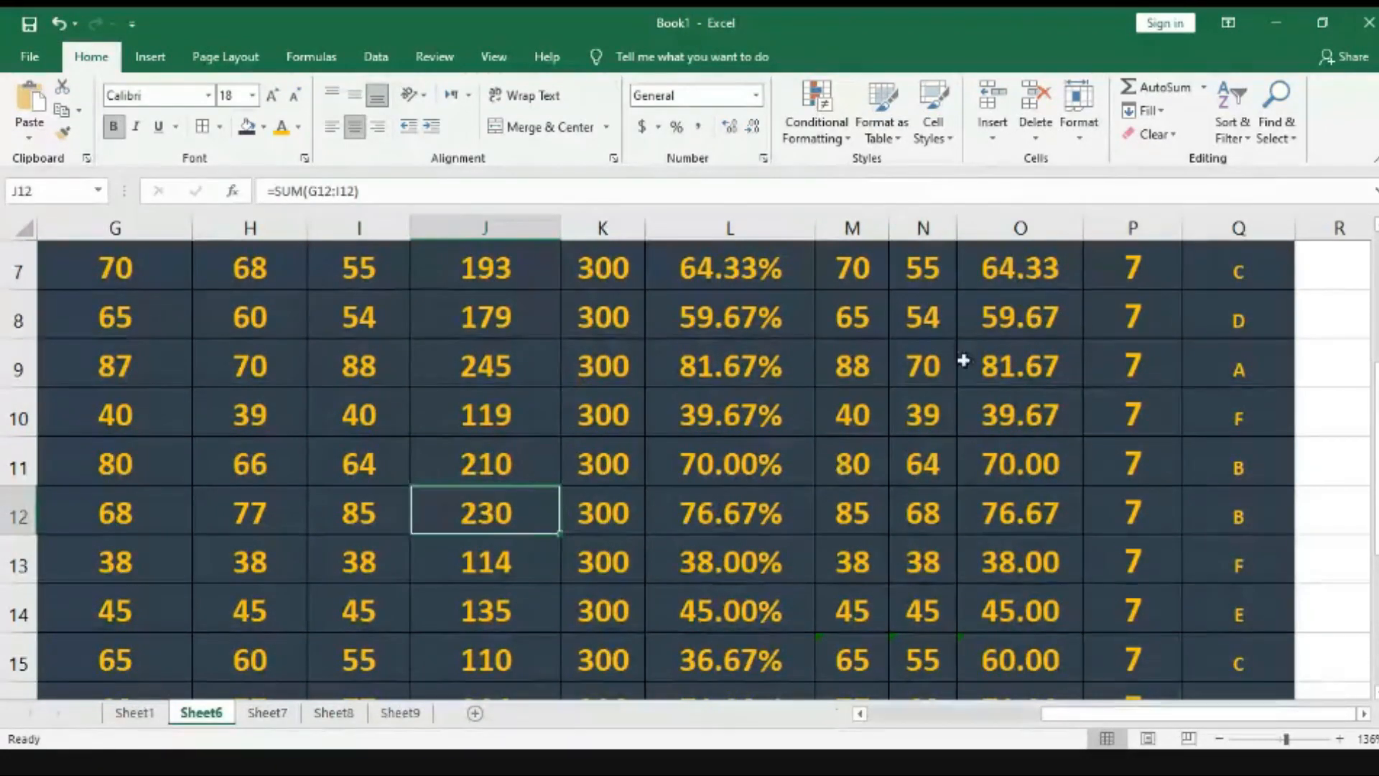
pyautogui.moveTo(1377, 447); pyautogui.dragTo(1377, 337)
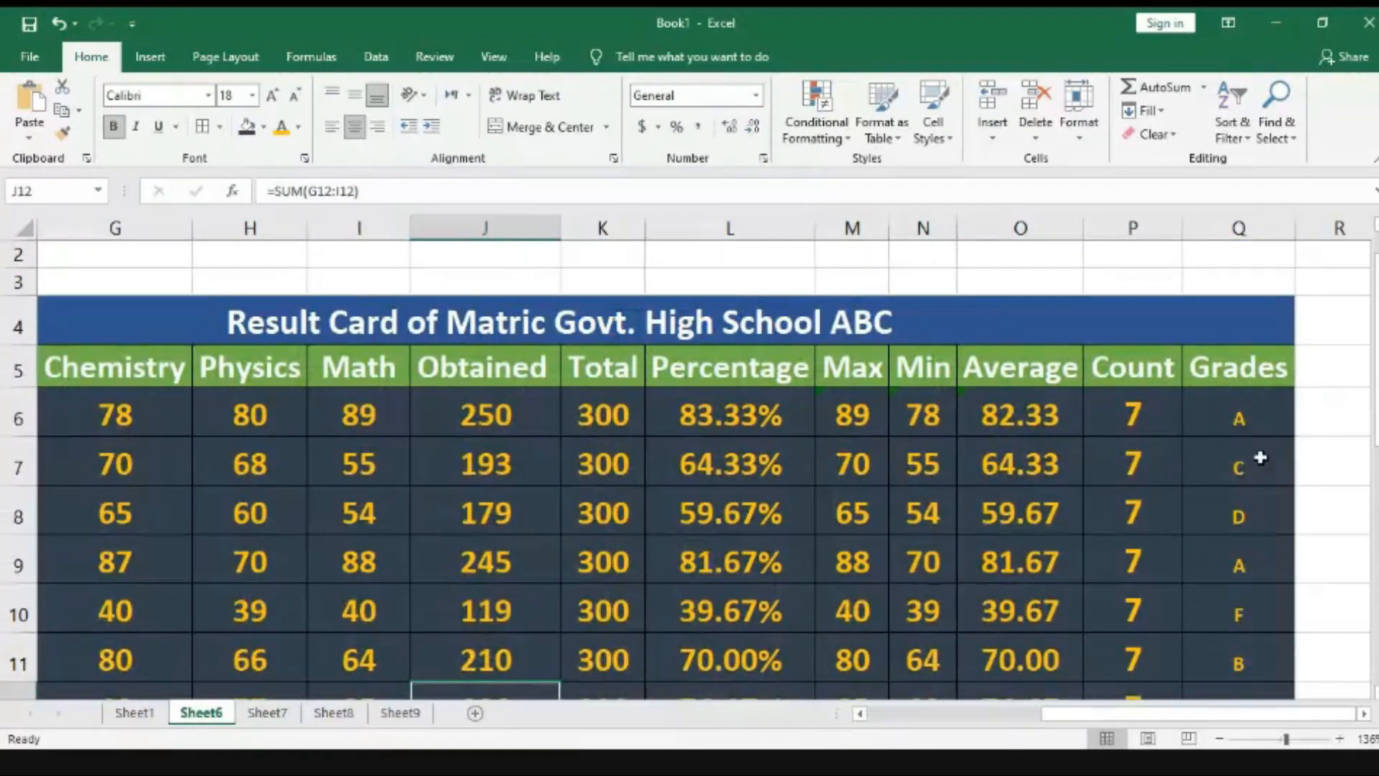
pyautogui.scroll(-1, 689, 466)
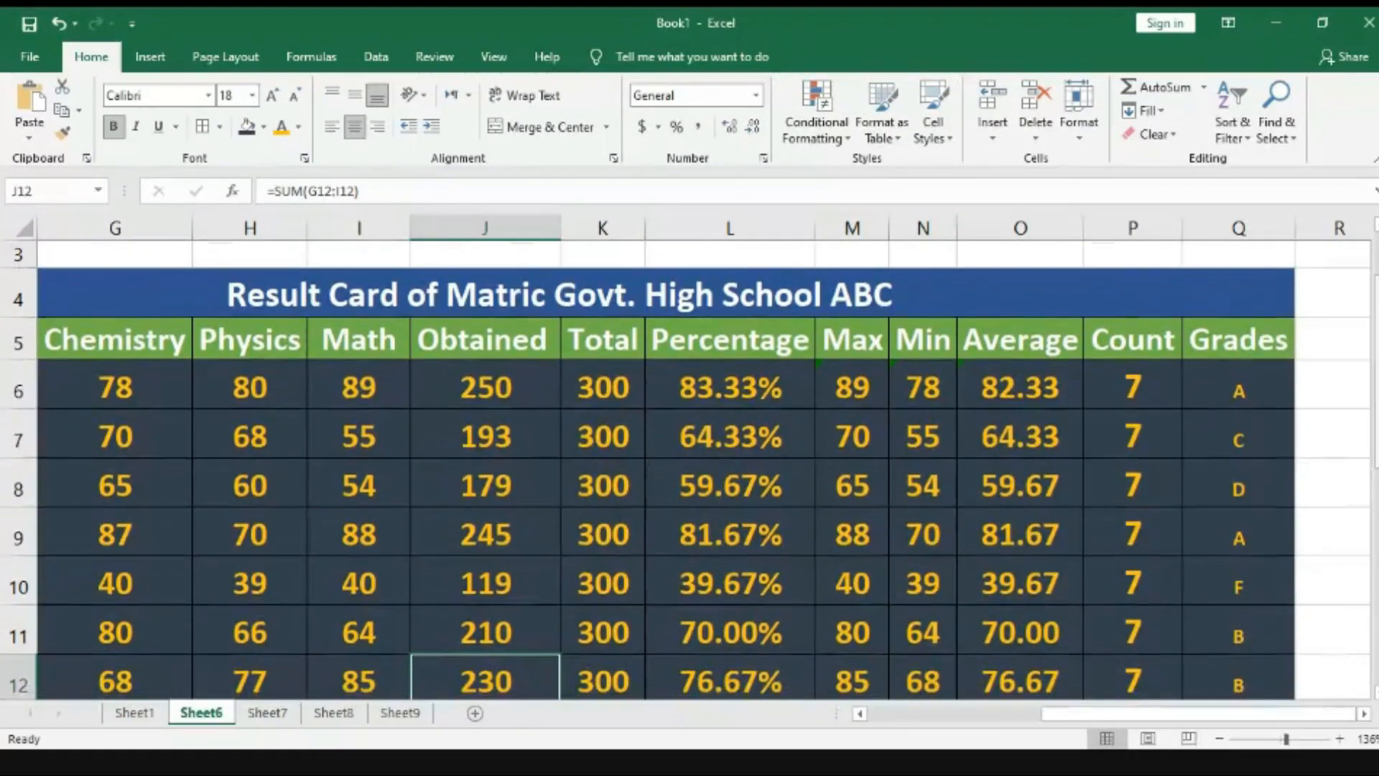